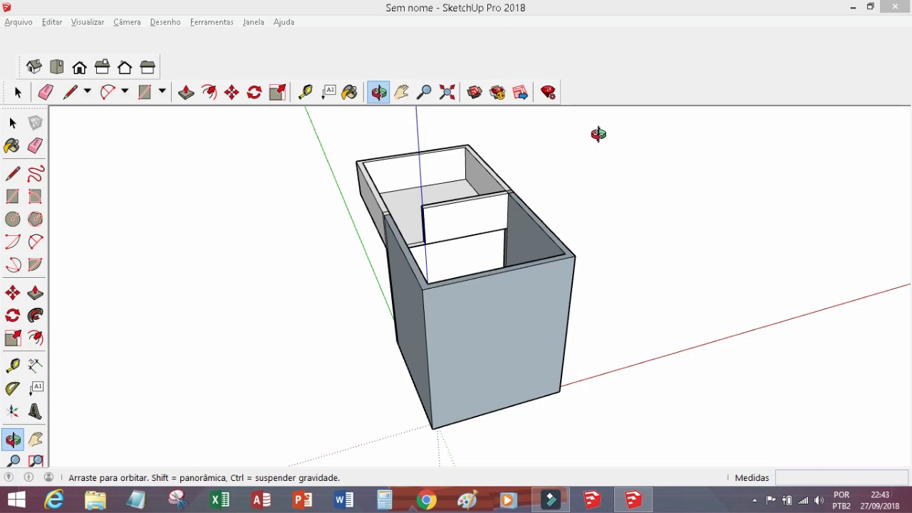
Examine the existing box model from the sides, above and below, including its open front and upper compartment
left_click_drag(633, 341, 378, 263)
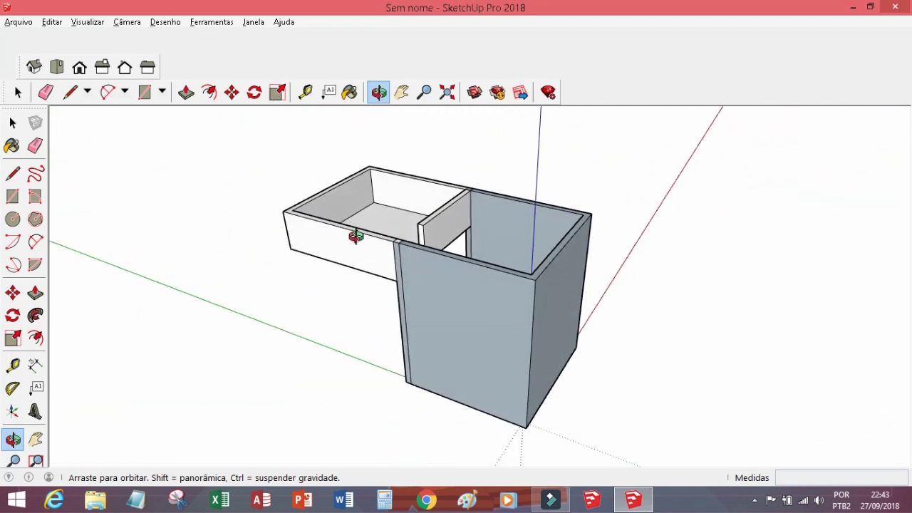
left_click_drag(508, 326, 420, 409)
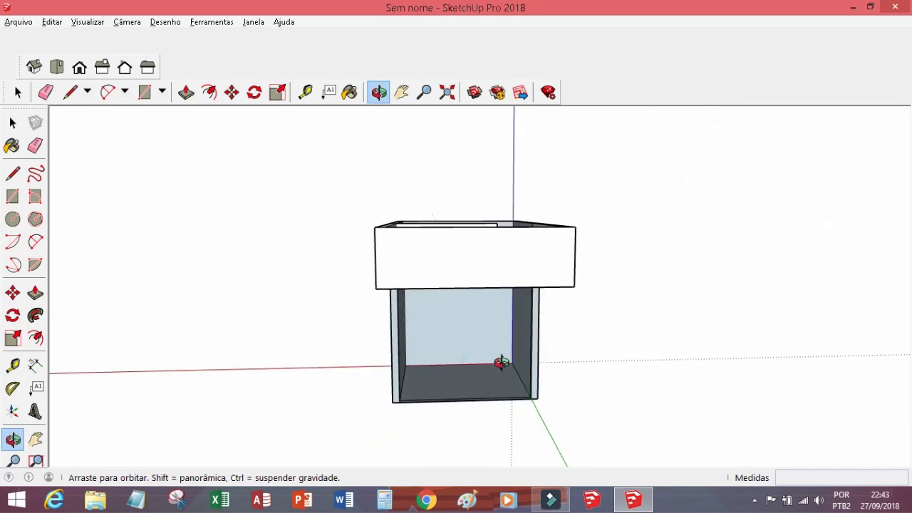
left_click_drag(525, 258, 366, 269)
mouse_move(612, 260)
left_mouse_down()
mouse_move(391, 270)
mouse_move(307, 309)
mouse_move(434, 244)
mouse_move(504, 271)
mouse_move(443, 193)
left_mouse_up()
scroll(466, 212, "up", 3)
mouse_move(547, 294)
left_mouse_down()
mouse_move(409, 406)
mouse_move(439, 301)
left_mouse_up()
left_click_drag(641, 332, 565, 387)
left_click_drag(421, 306, 425, 210)
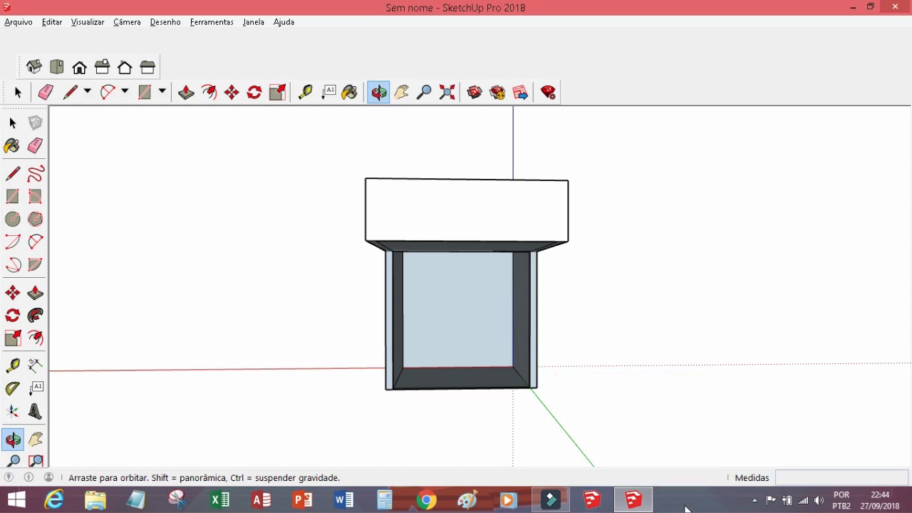
Launch a second SketchUp 2018 window alongside the open model
right_click(595, 507)
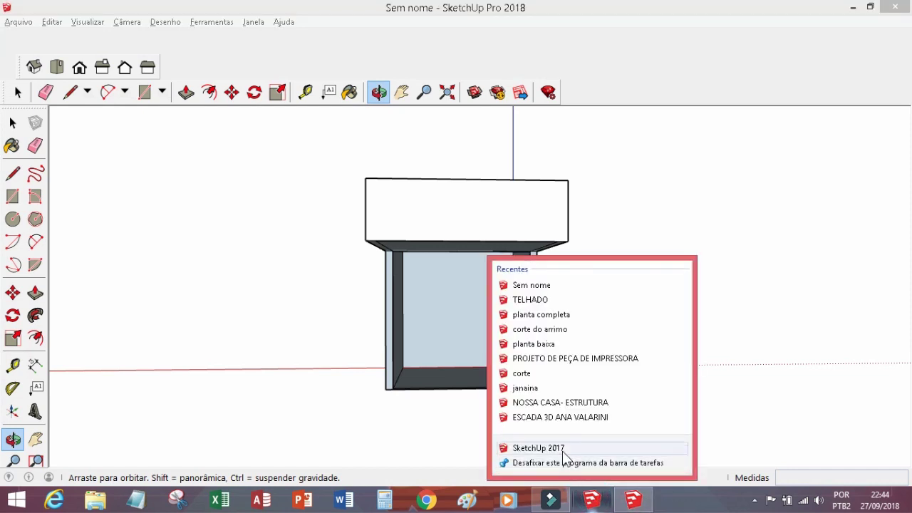
left_click(641, 506)
right_click(641, 506)
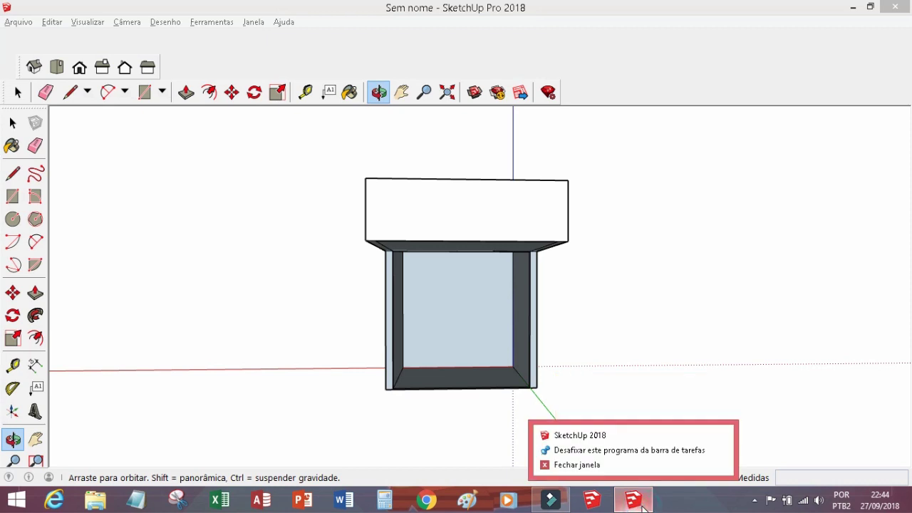
left_click(702, 509)
right_click(632, 499)
left_click(608, 437)
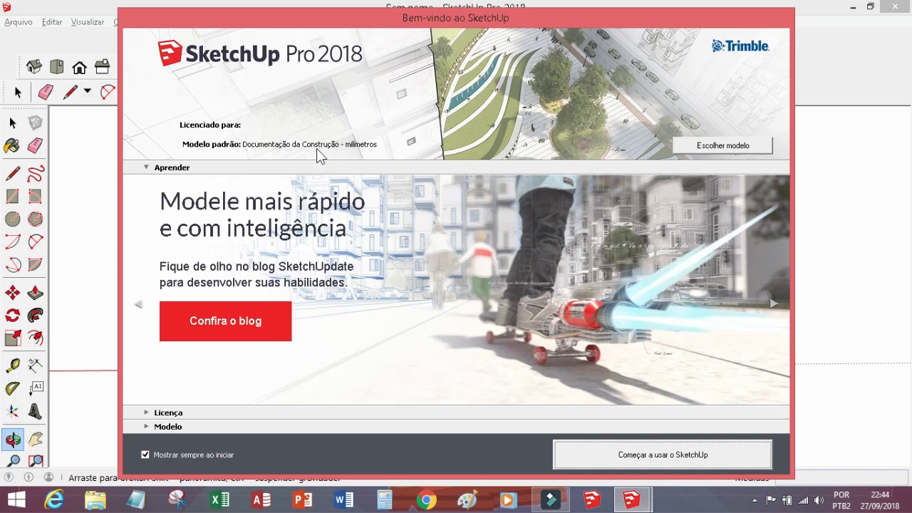
Start a new model using the "Documentação da Construção - milímetros" template and bring its window forward
left_click(730, 146)
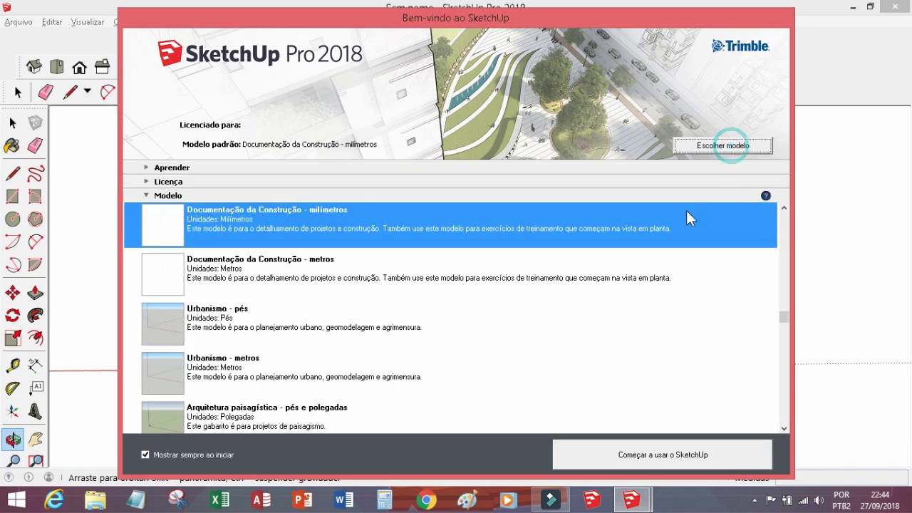
scroll(536, 333, "down", 2)
scroll(536, 333, "up", 2)
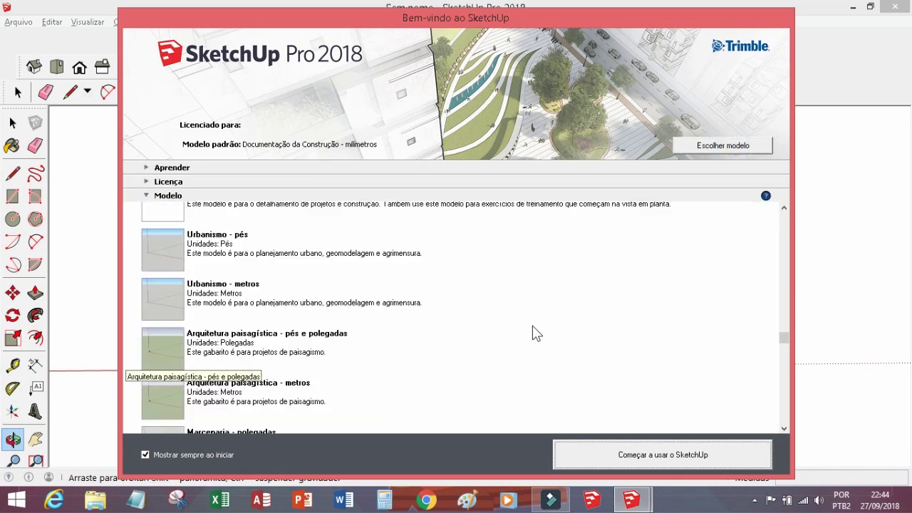
scroll(534, 335, "down", 3)
scroll(533, 337, "up", 5)
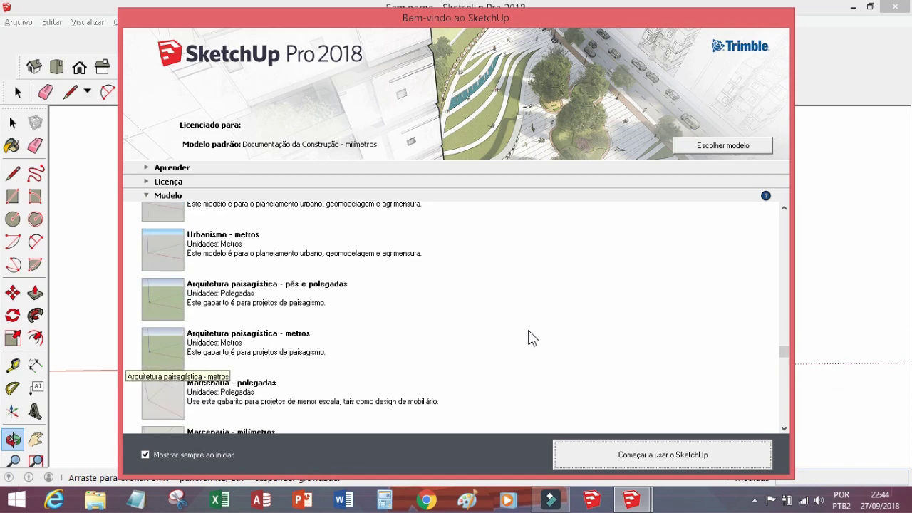
scroll(527, 345, "up", 2)
scroll(523, 353, "down", 1)
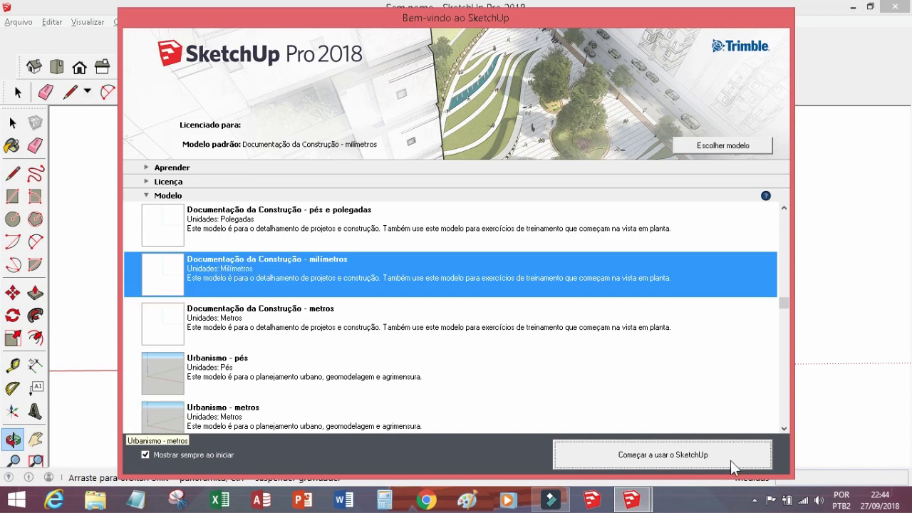
left_click(655, 454)
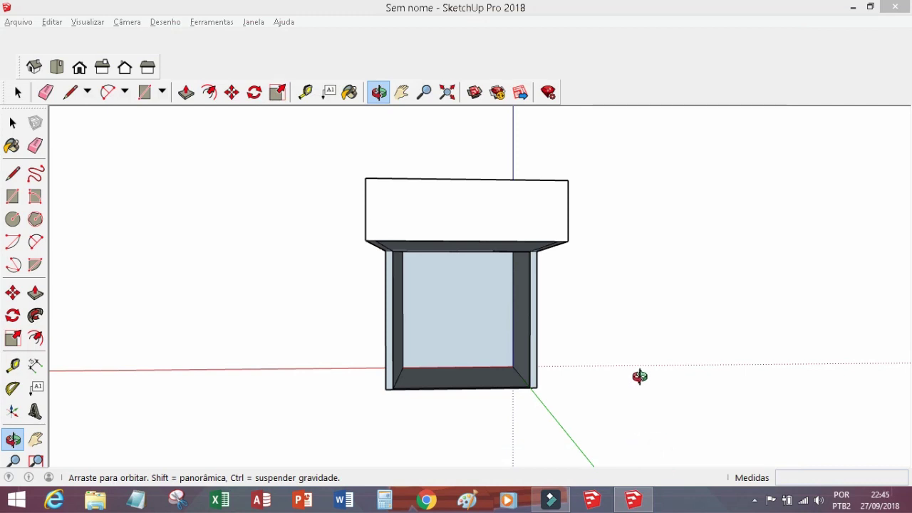
left_click(622, 505)
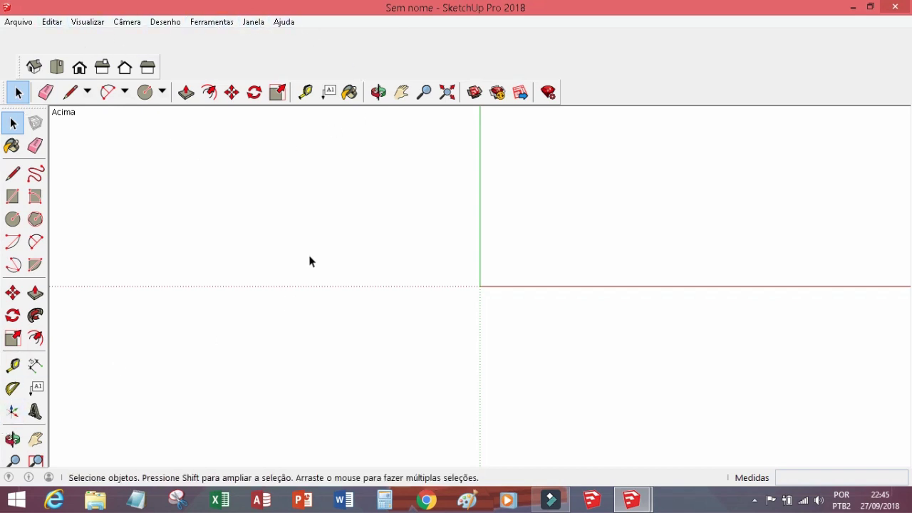
In the top view, draw a 3000 by 3000 mm square starting at the origin
left_click(56, 69)
left_click(13, 201)
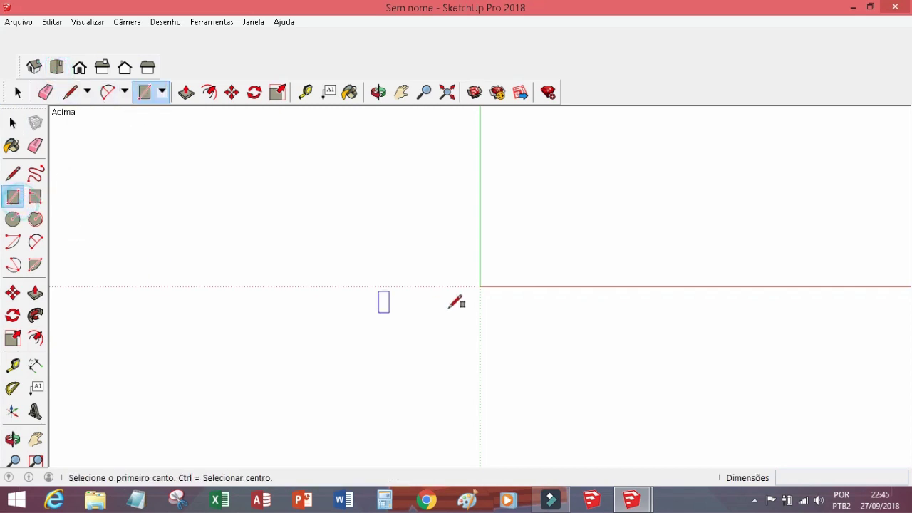
left_click(480, 287)
left_click(14, 200)
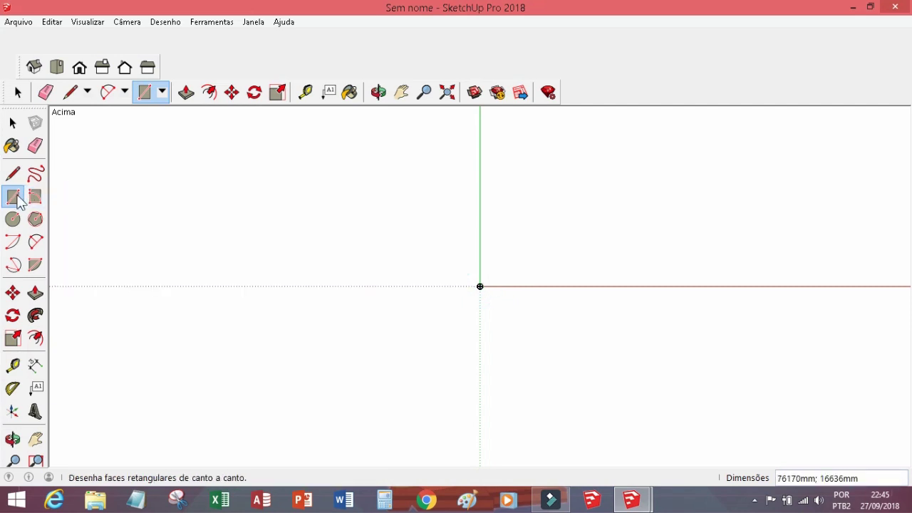
left_click(480, 286)
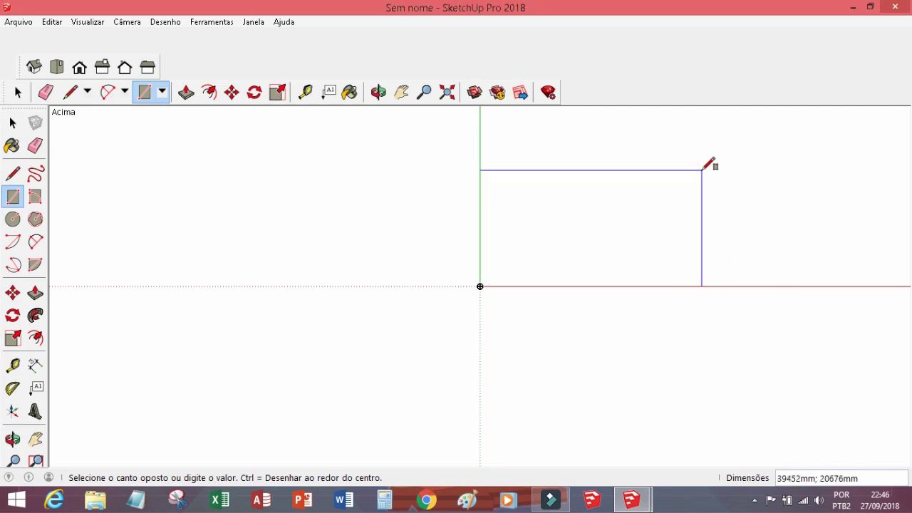
type("3000;3000")
key("Return")
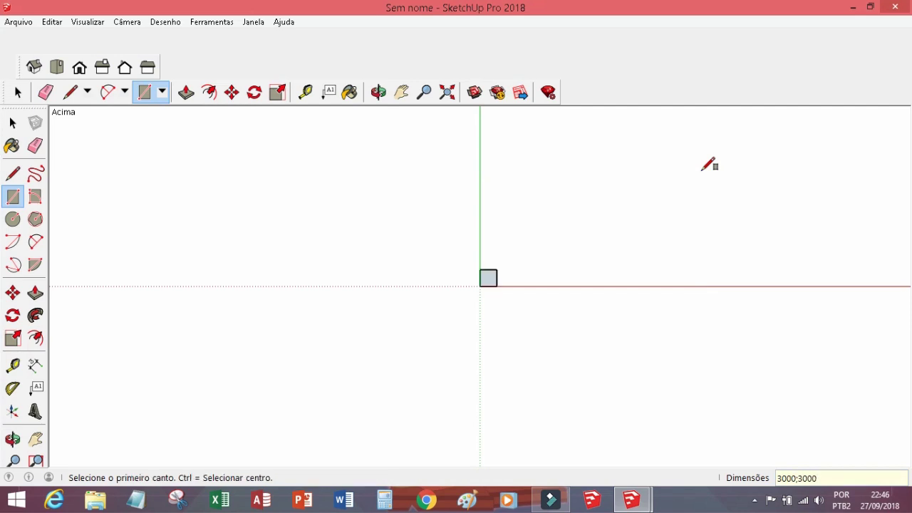
Offset the square's edges outward by 150 mm to form the surrounding strip
scroll(530, 221, "up", 10)
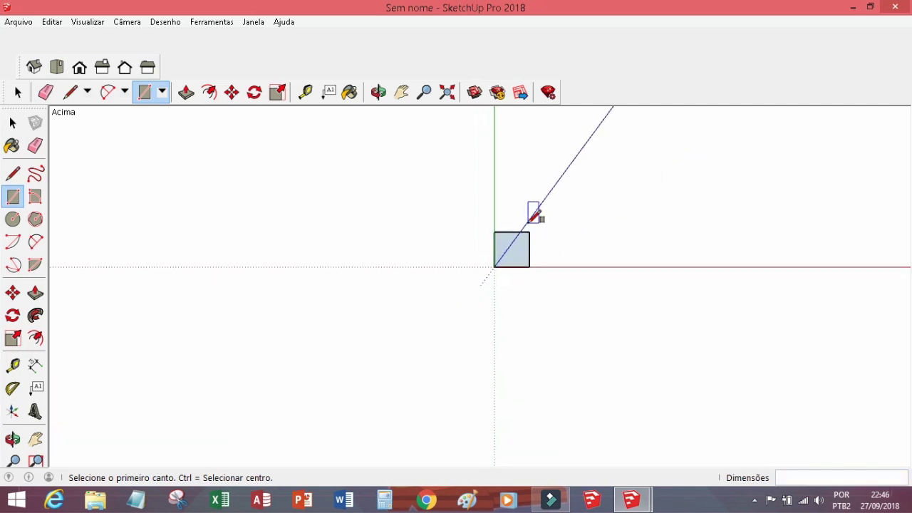
scroll(507, 252, "up", 2)
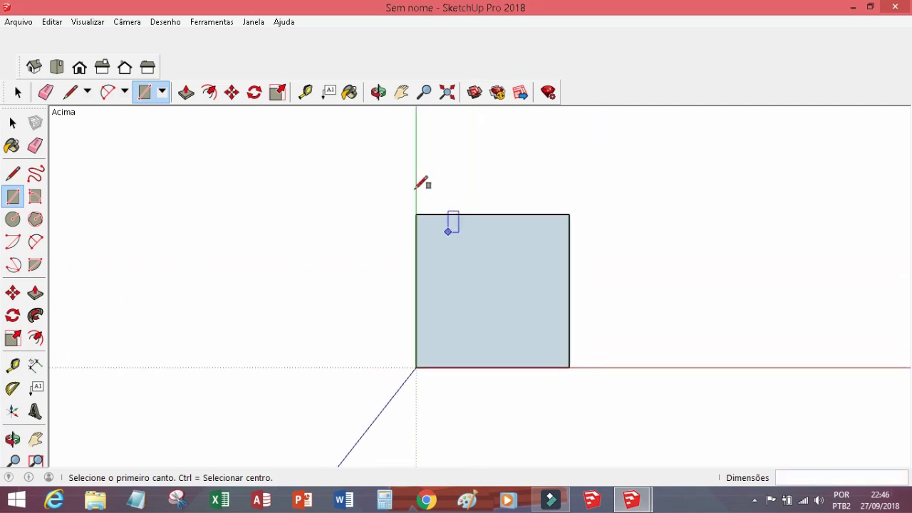
left_click(378, 92)
left_click_drag(480, 337, 390, 228)
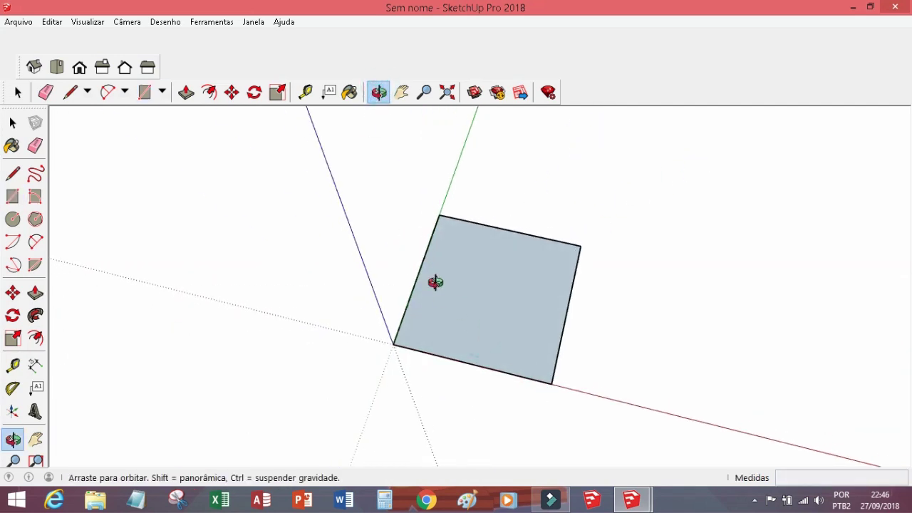
left_click_drag(420, 264, 423, 167)
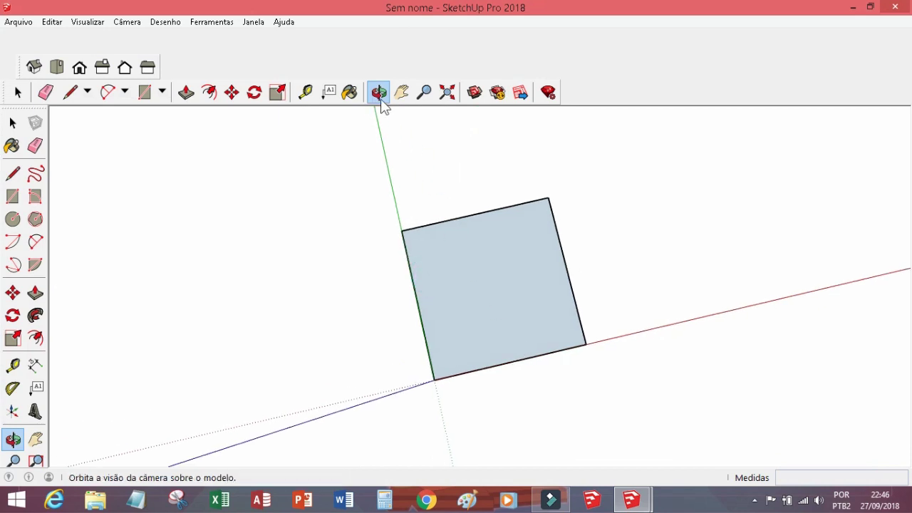
left_click_drag(476, 358, 624, 350)
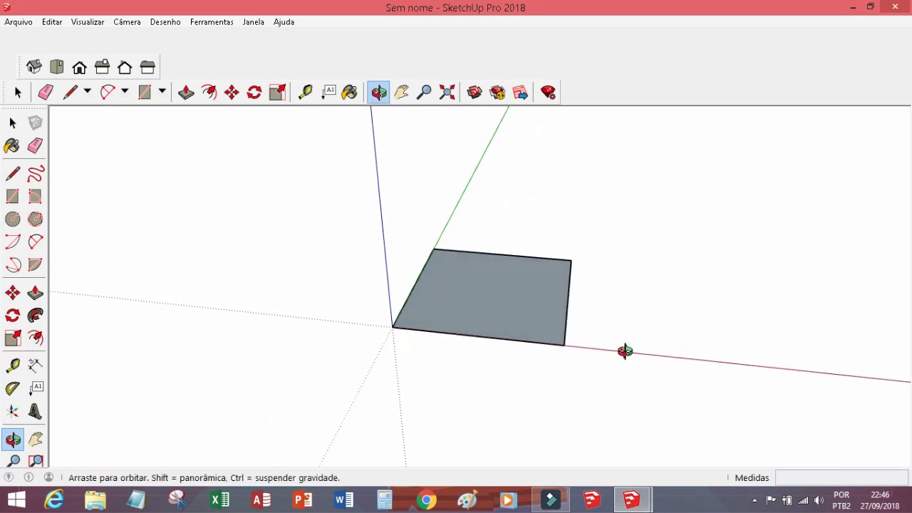
left_click_drag(527, 332, 485, 360)
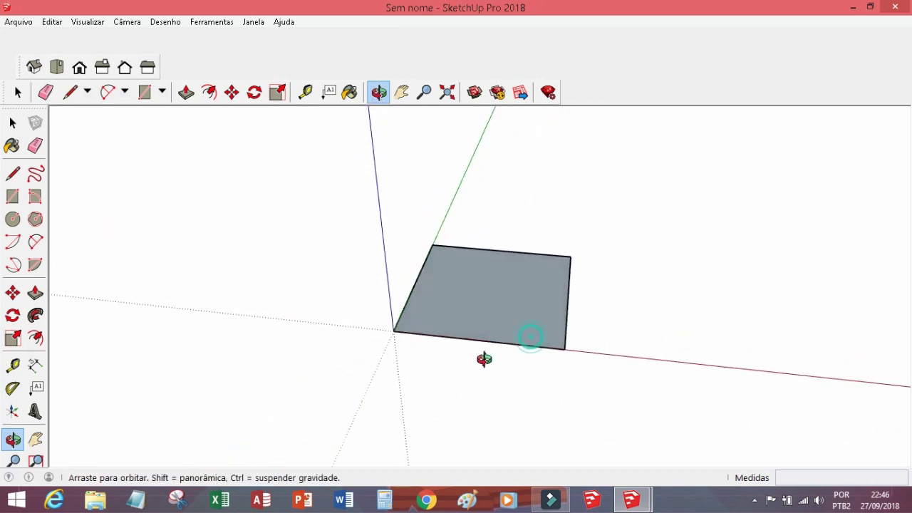
left_click(35, 338)
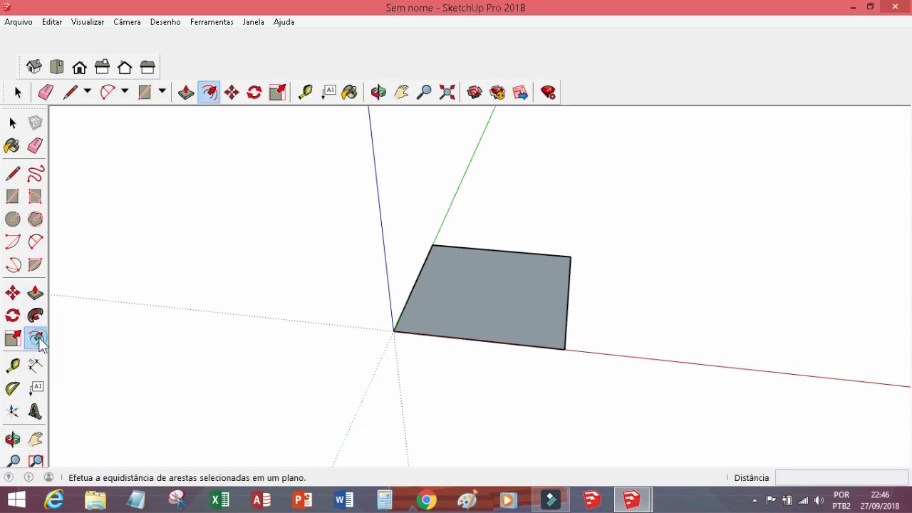
left_click(521, 256)
type("150")
key("Return")
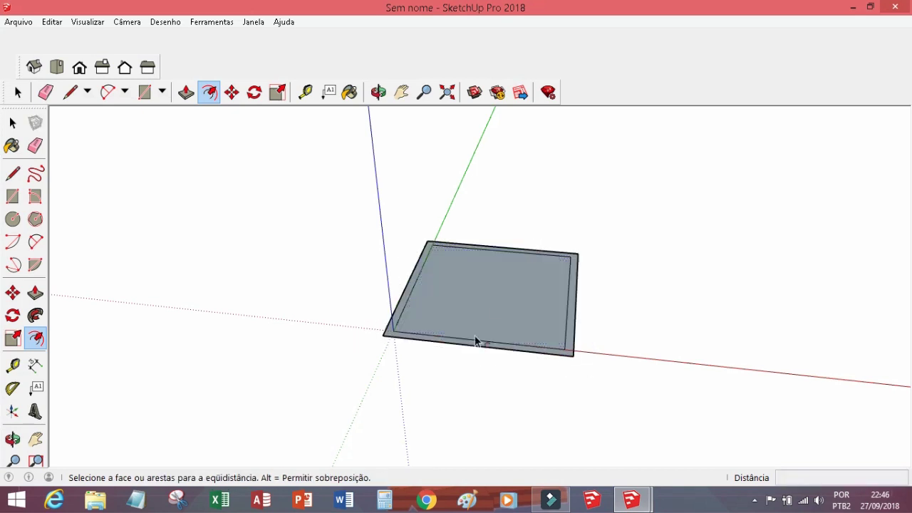
left_click(69, 92)
scroll(418, 254, "up", 4)
left_click(453, 228)
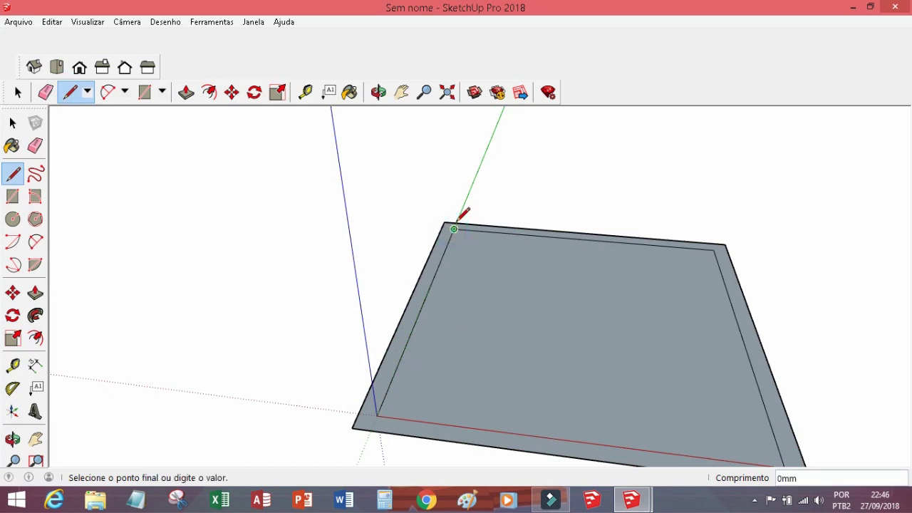
left_click(378, 92)
left_click_drag(386, 273, 506, 185)
In the top view, draw a line along the green axis from the inner square's far corner on that axis to the outer edge
left_click(57, 67)
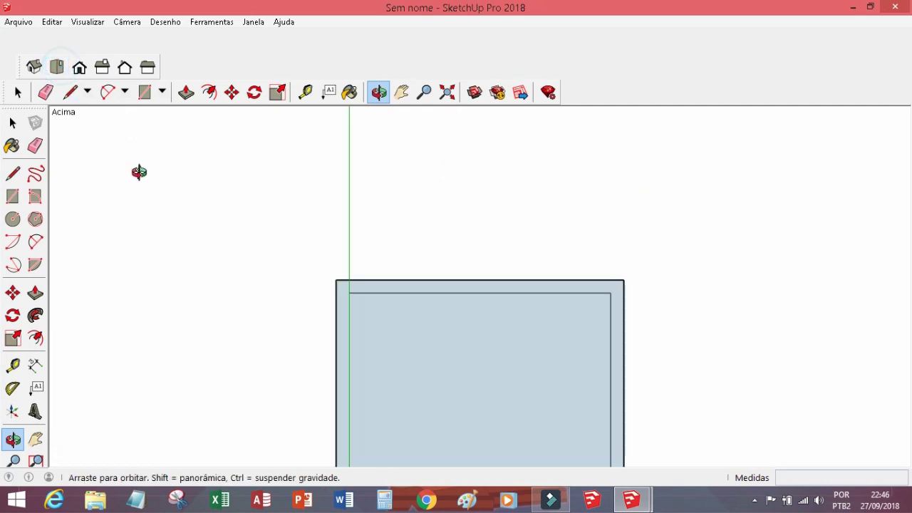
scroll(249, 329, "up", 2)
scroll(432, 285, "up", 2)
scroll(432, 285, "up", 1)
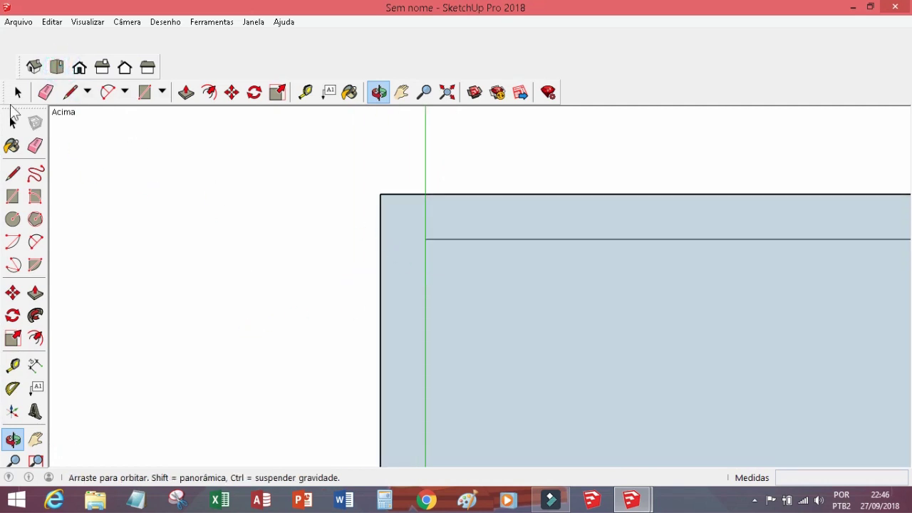
left_click(70, 92)
left_click(425, 239)
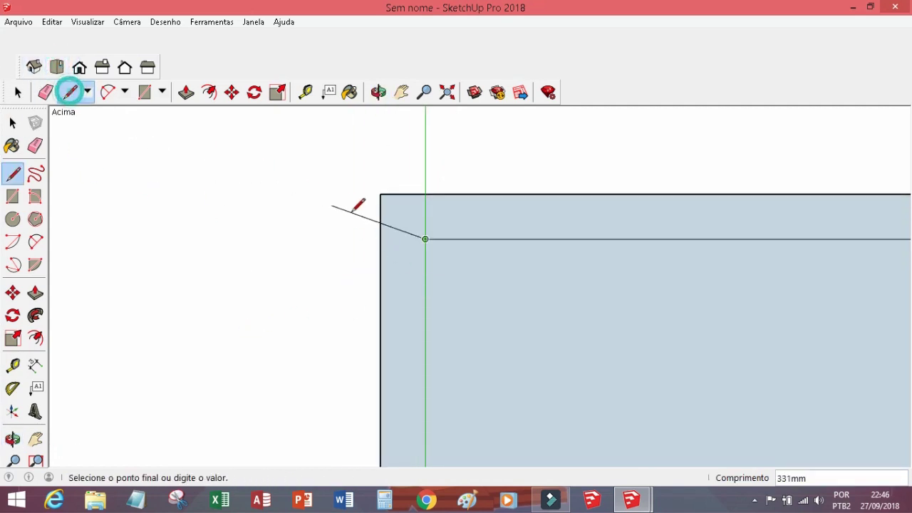
left_click(426, 193)
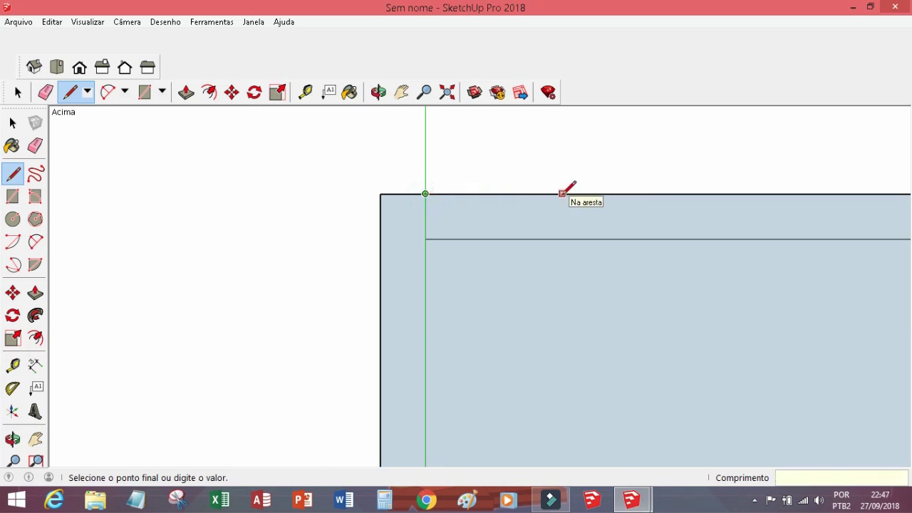
Mark off 800 mm along the outer edge from that line, and connect the mark perpendicularly to the inner edge
key("Escape")
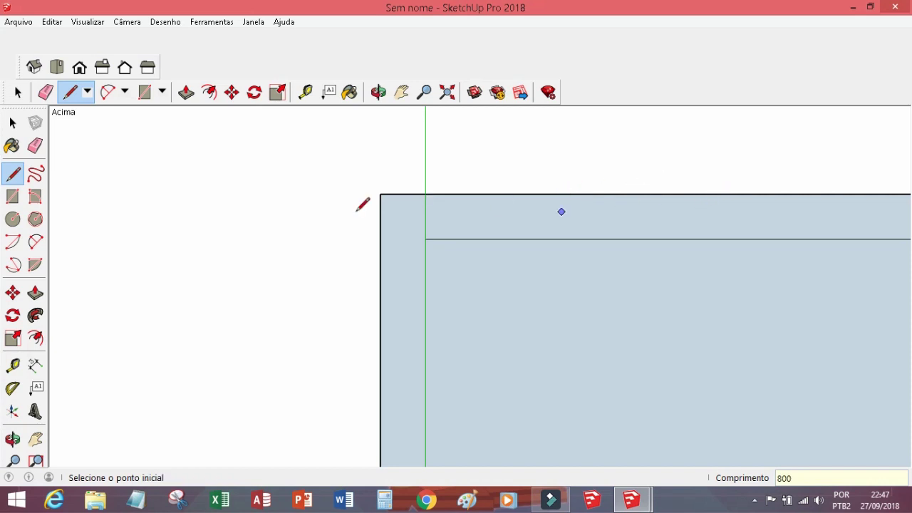
scroll(271, 205, "down", 3)
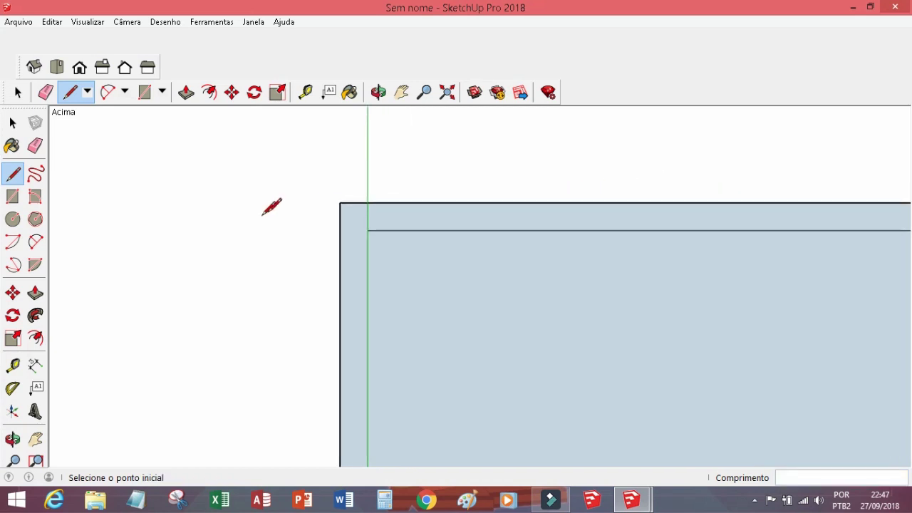
left_click(517, 202)
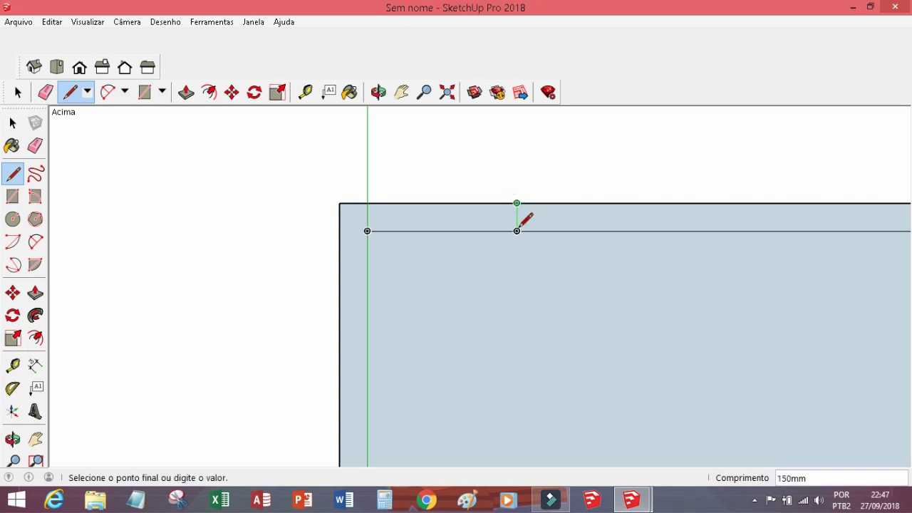
left_click(517, 231)
Hide the drawing axes so the square's outline shows clearly
scroll(391, 151, "down", 3)
left_click(17, 93)
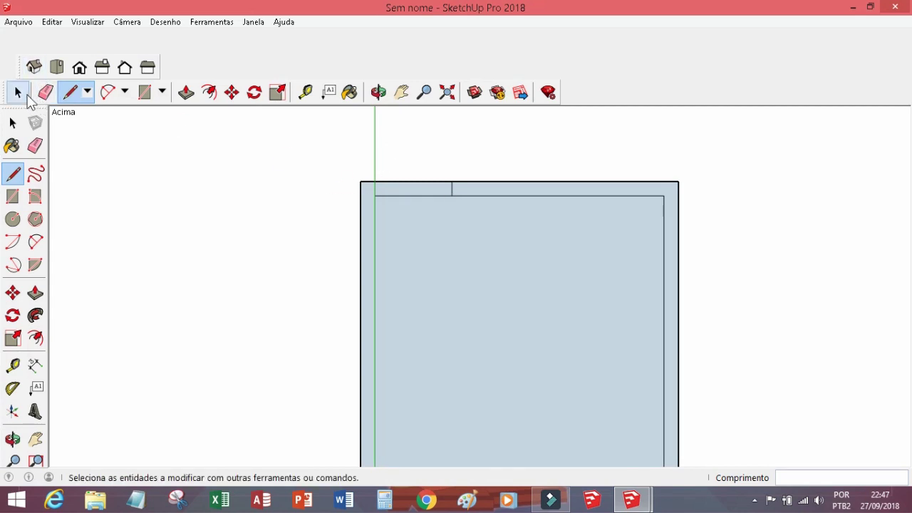
right_click(375, 139)
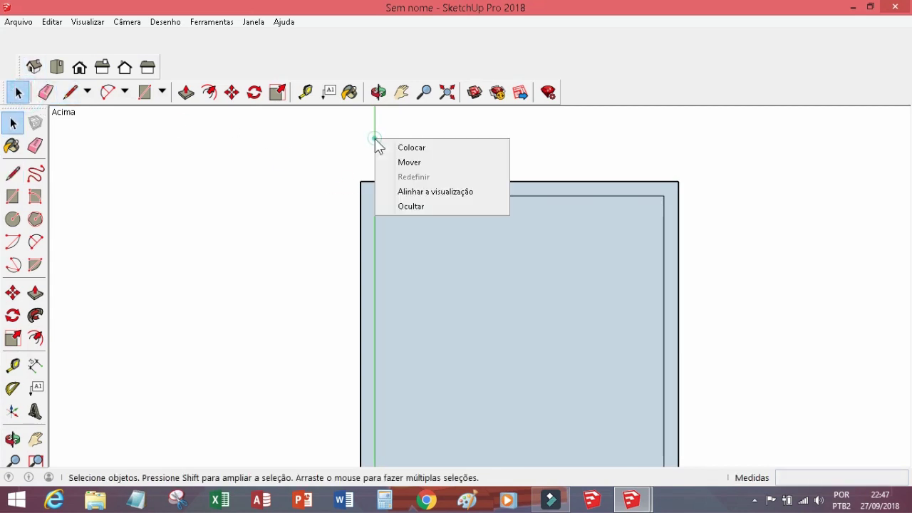
left_click(441, 206)
scroll(449, 190, "down", 2)
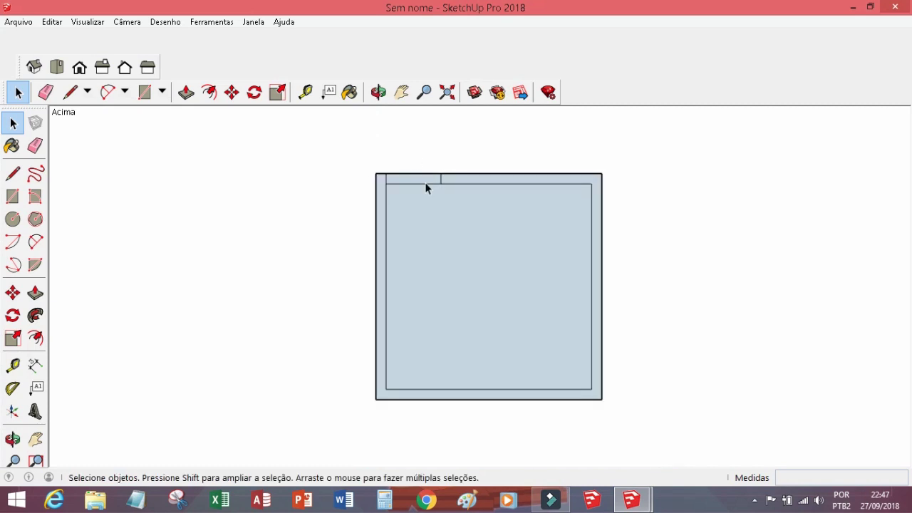
Examine the square plan in perspective and the finished box model in the other open SketchUp window, and return to the plan
left_click(379, 92)
left_click_drag(456, 321, 625, 375)
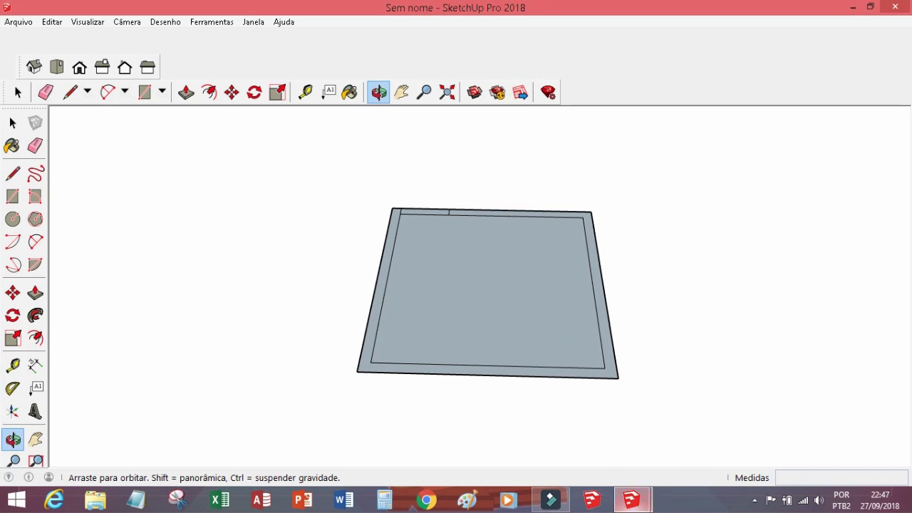
mouse_move(631, 499)
left_click(586, 447)
left_click_drag(391, 196, 425, 334)
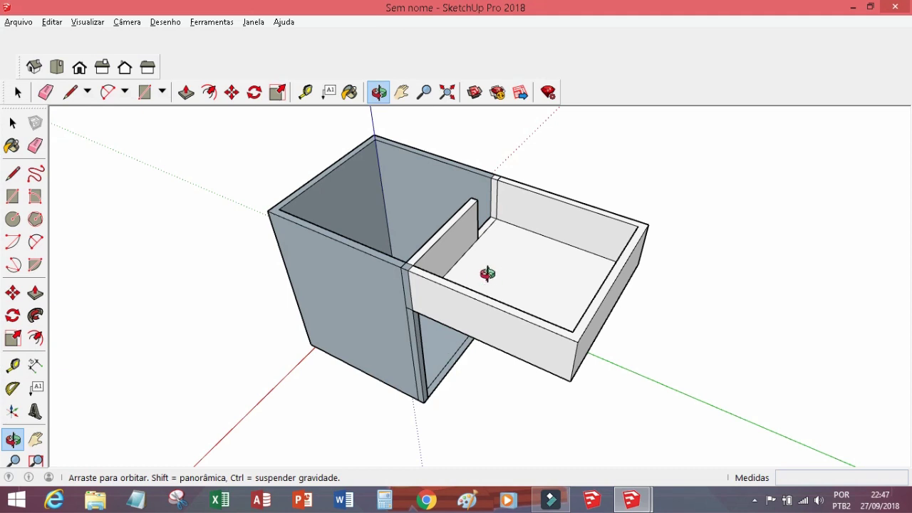
mouse_move(638, 504)
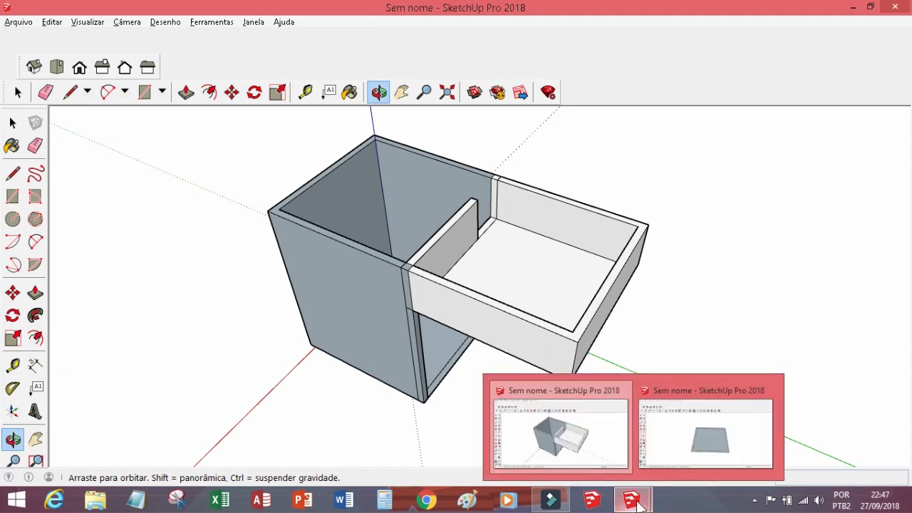
left_click(709, 431)
mouse_move(473, 249)
left_mouse_down()
mouse_move(469, 355)
mouse_move(497, 366)
mouse_move(460, 381)
mouse_move(470, 179)
mouse_move(493, 288)
mouse_move(466, 321)
mouse_move(494, 316)
mouse_move(433, 295)
mouse_move(399, 183)
mouse_move(577, 309)
mouse_move(648, 264)
mouse_move(491, 340)
left_mouse_up()
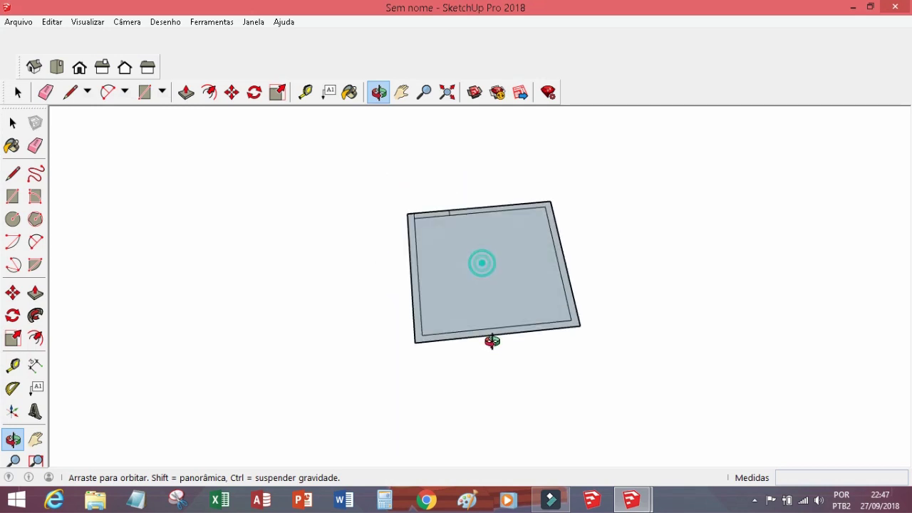
In the top view, place a guide parallel to the inner square's edge, 800 mm inward and through the existing 800 mm mark
left_click(57, 67)
left_click(306, 92)
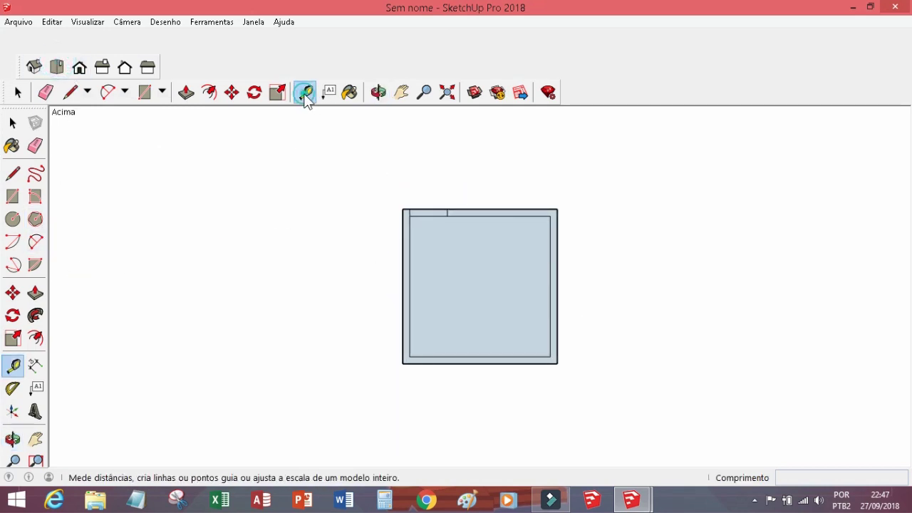
scroll(389, 218, "up", 3)
left_click(432, 229)
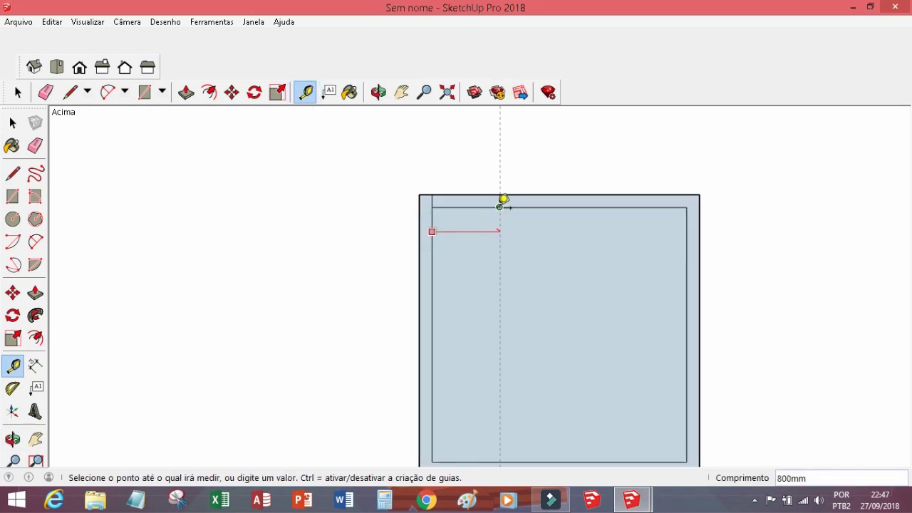
left_click(499, 207)
scroll(459, 205, "down", 2)
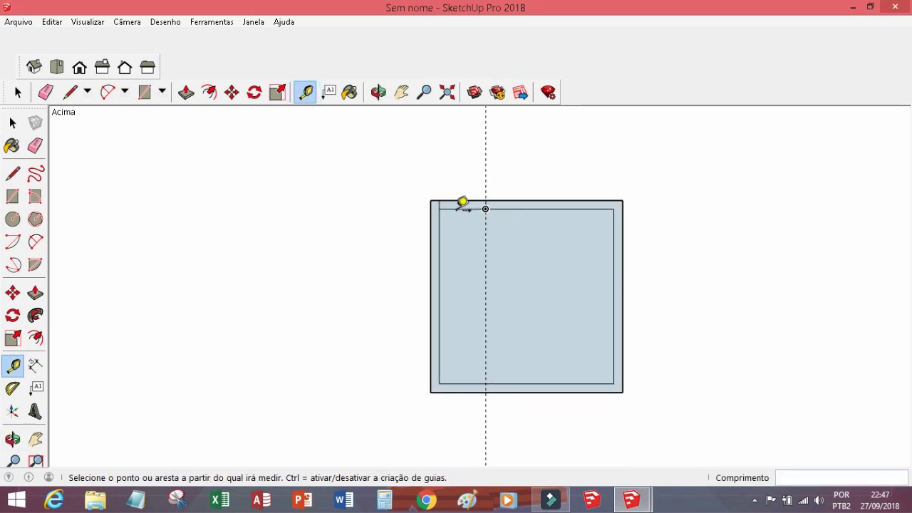
Place guides 800 mm inward from the inner square's edge opposite the marked section and from its remaining unmarked side edge
left_click(458, 382)
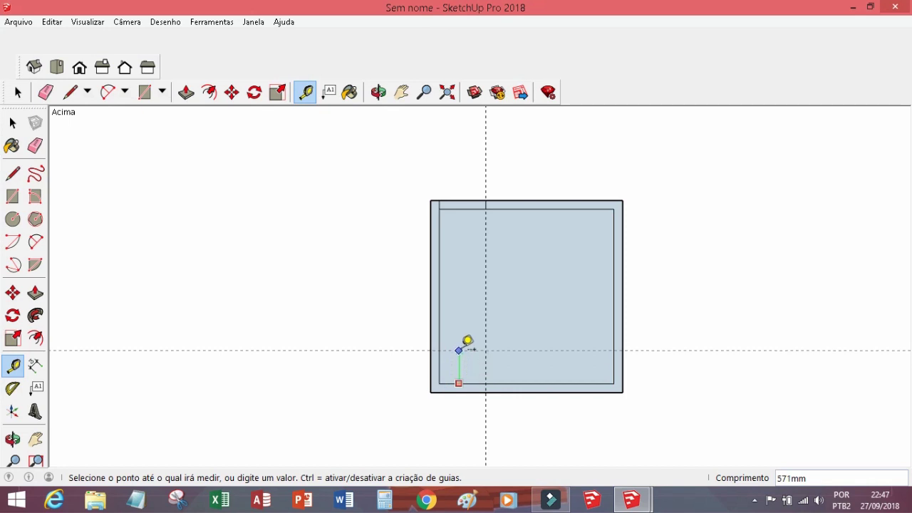
type("800")
key("Return")
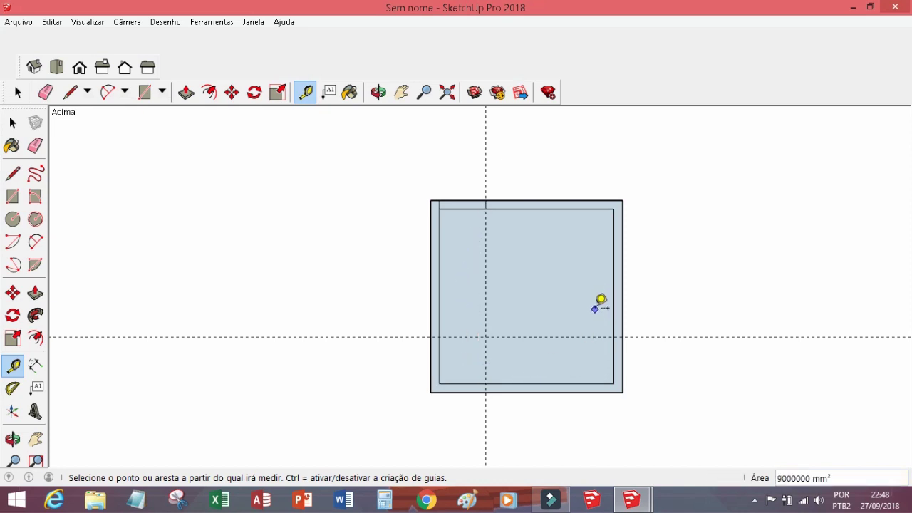
left_click(615, 307)
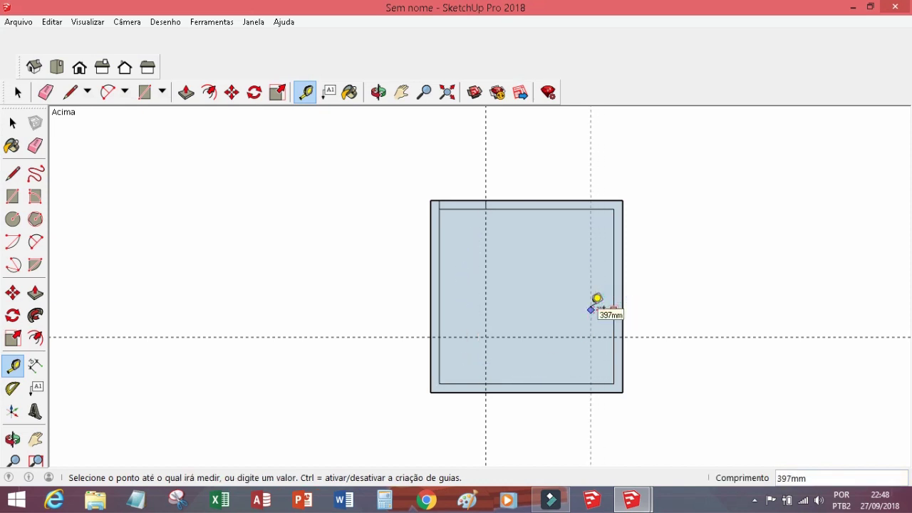
key("Return")
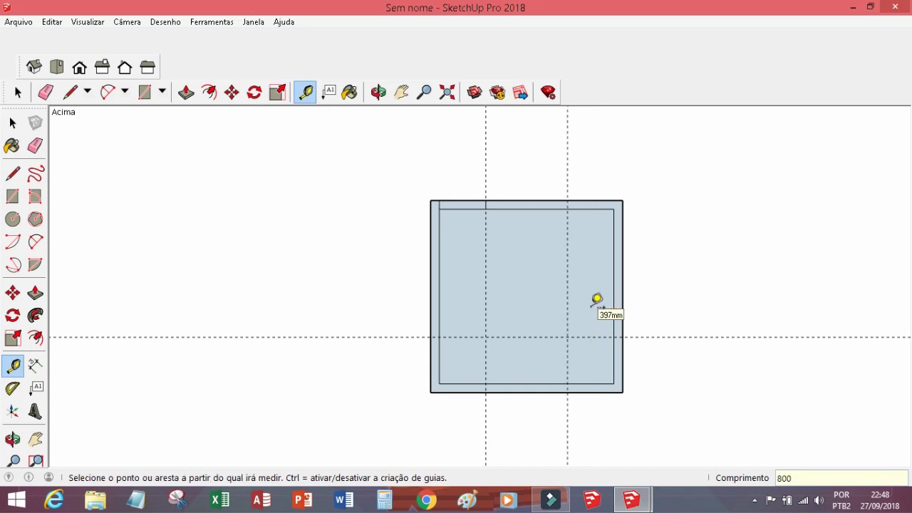
Draw three connected lines along the guides, from the 800 mm mark through both guide intersections and back to the same inner edge
left_click(82, 96)
scroll(579, 316, "up", 3)
left_click(439, 151)
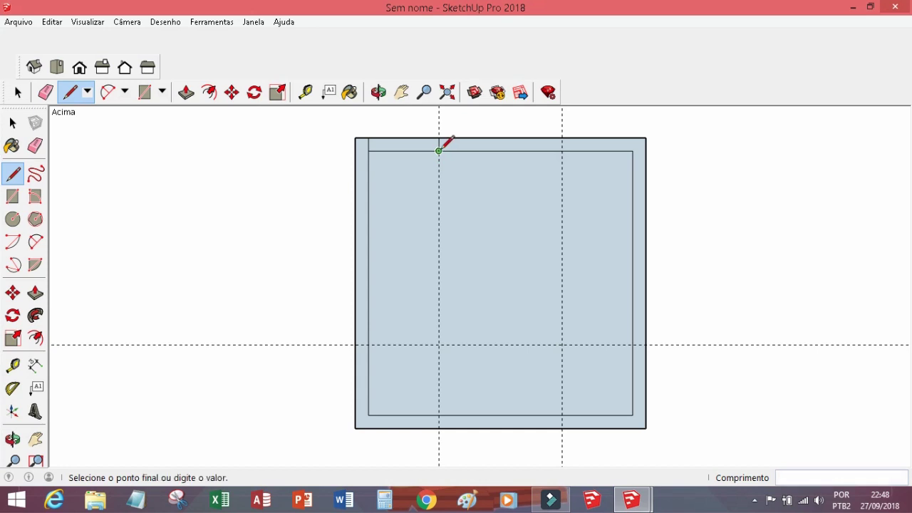
left_click(439, 345)
left_click(562, 345)
left_click(563, 151)
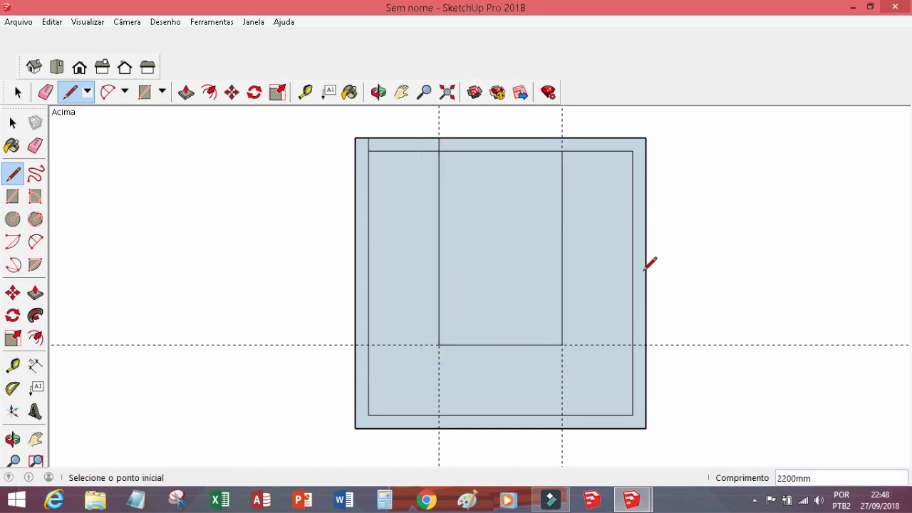
Extend lines from both guide intersections to the nearest inner edges, dividing the 800 mm band at its two corners
left_click(438, 345)
left_click(440, 415)
left_click(439, 345)
left_click(368, 345)
left_click(562, 344)
left_click(633, 345)
left_click(562, 345)
left_click(562, 415)
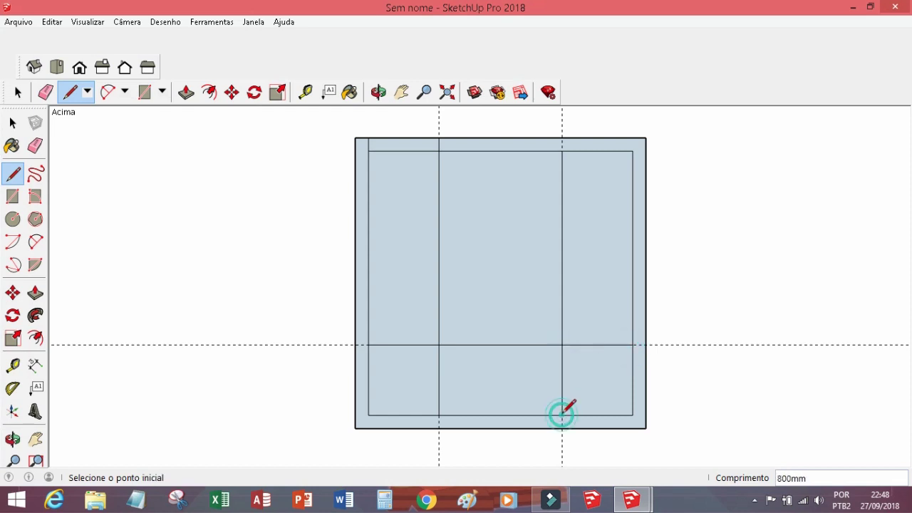
scroll(580, 362, "down", 3)
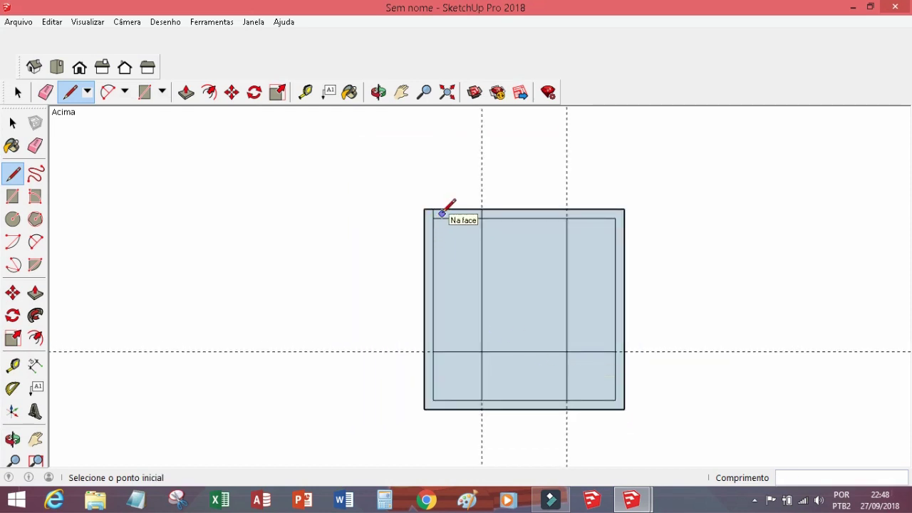
left_click(382, 506)
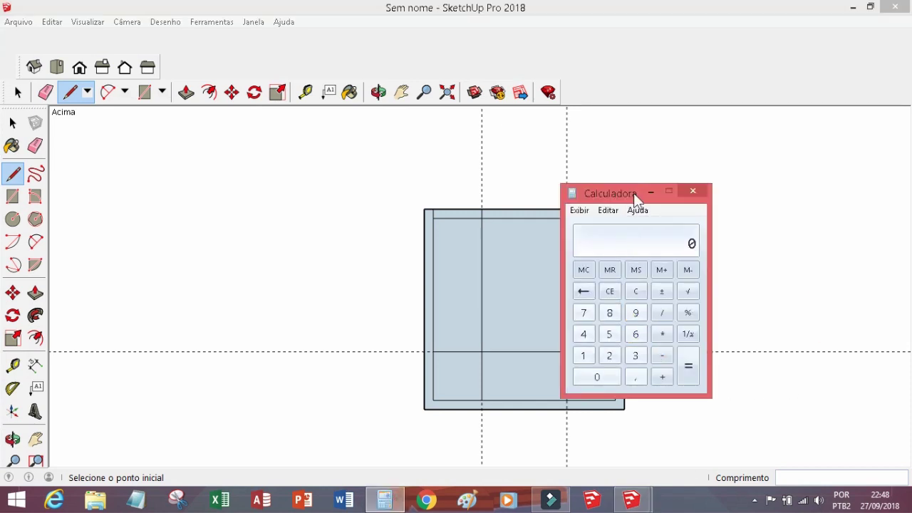
left_click(695, 192)
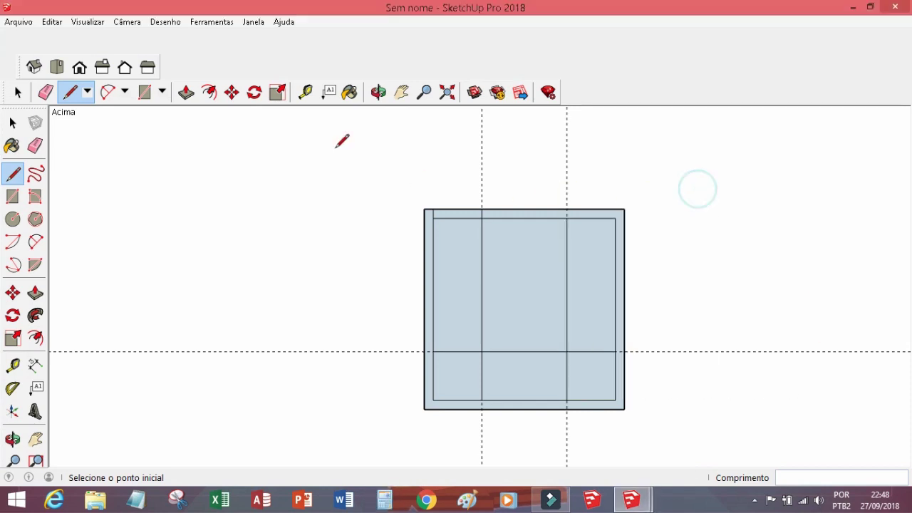
Draw a 3000 mm line along the green axis beside the plan and divide it into 17 equal segments
left_click(270, 149)
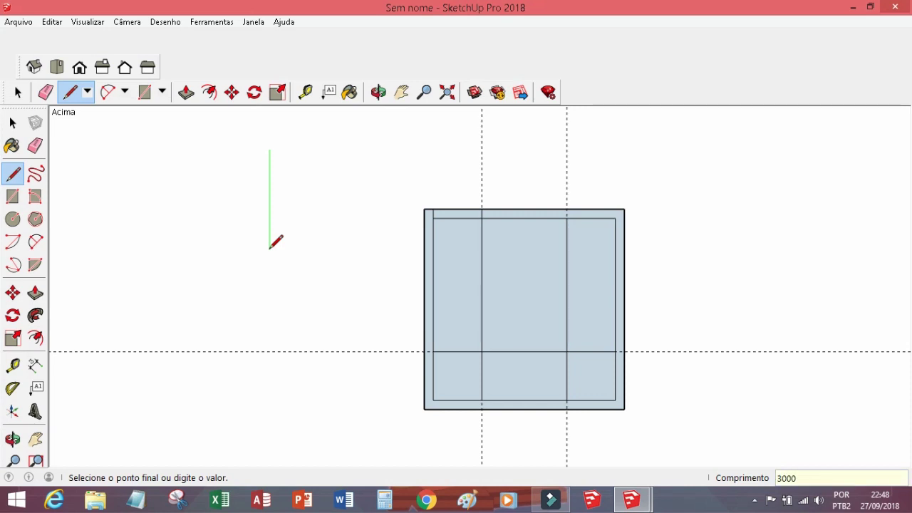
key("Return")
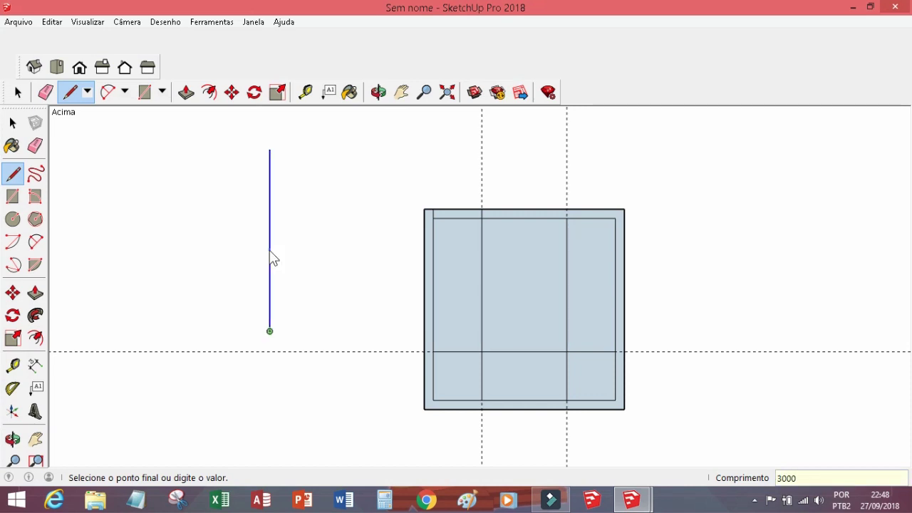
right_click(271, 257)
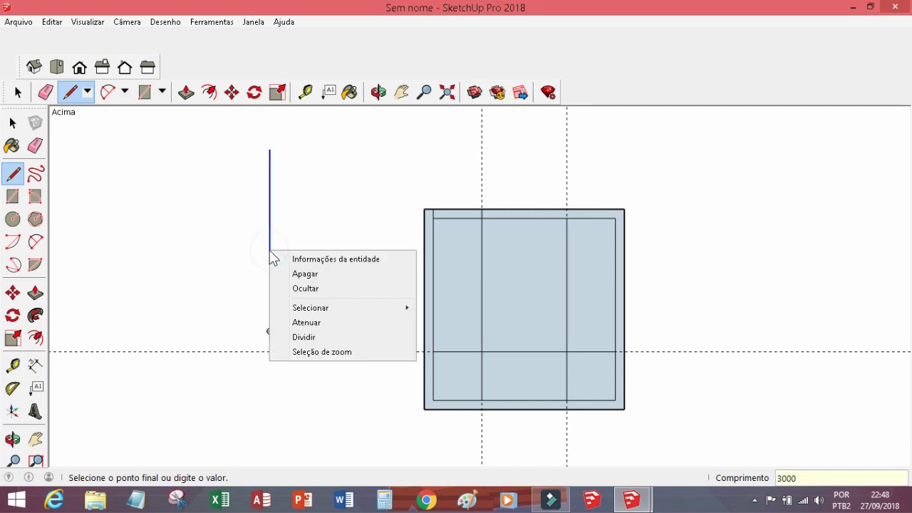
left_click(305, 337)
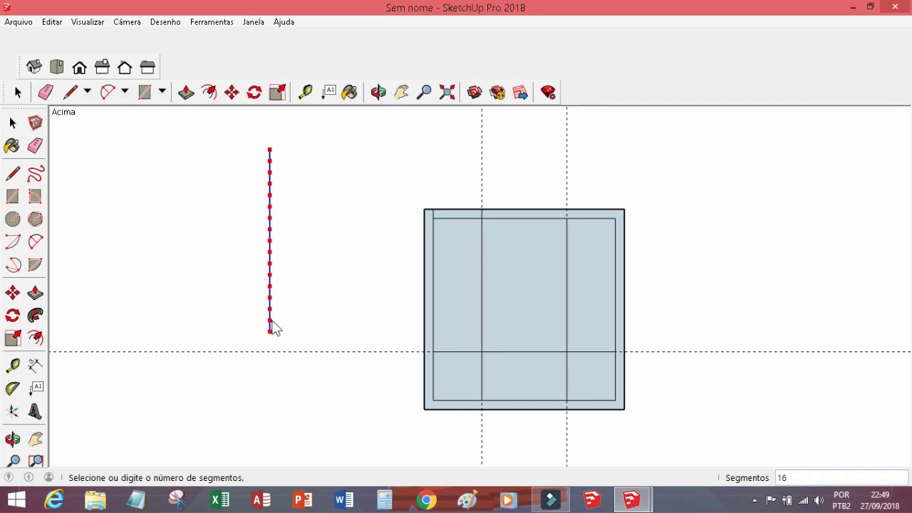
scroll(273, 325, "up", 4)
scroll(272, 326, "up", 1)
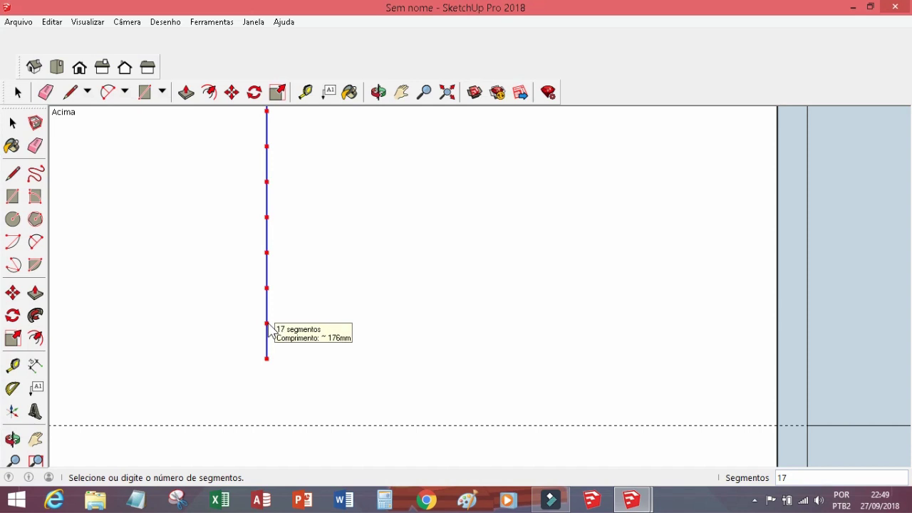
left_click(268, 324)
key("l")
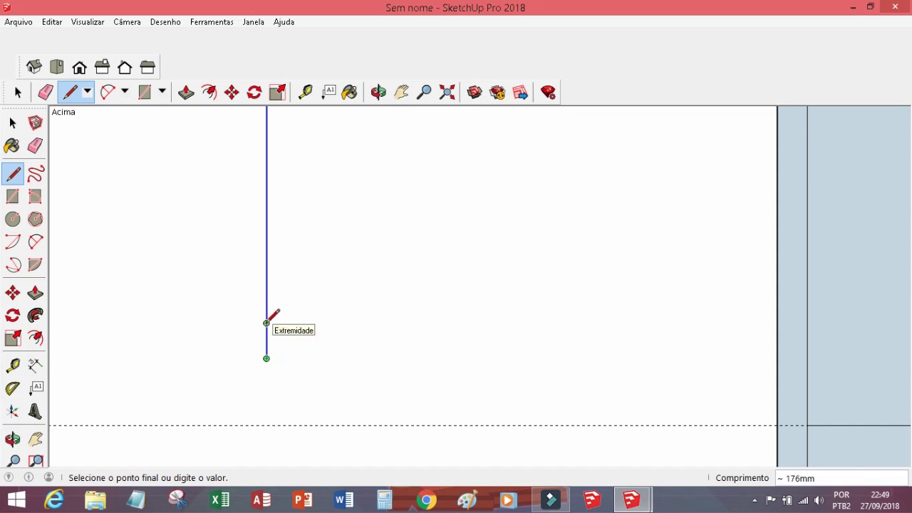
scroll(267, 322, "down", 5)
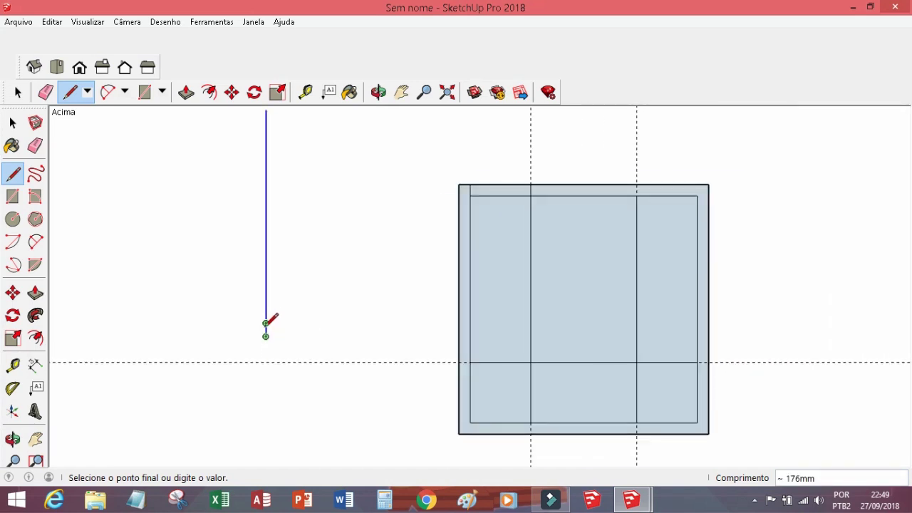
scroll(267, 342, "up", 3)
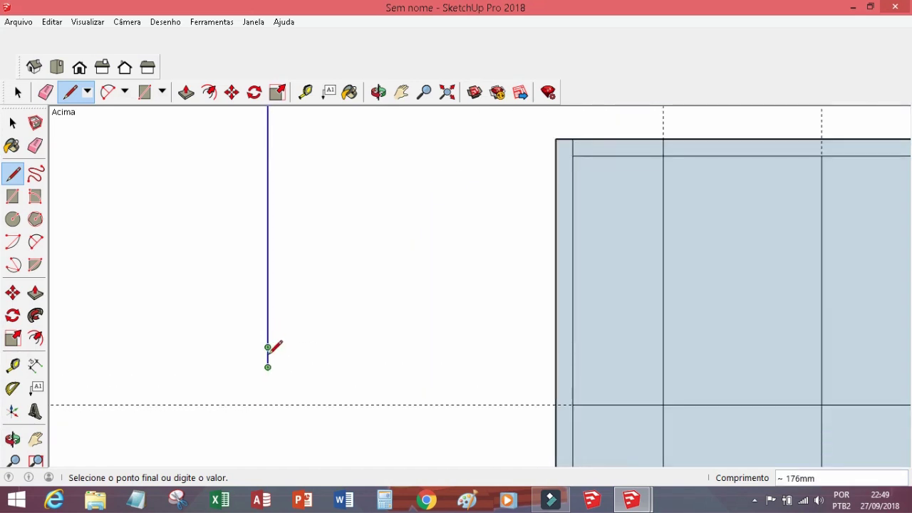
key("Escape")
left_click(268, 367)
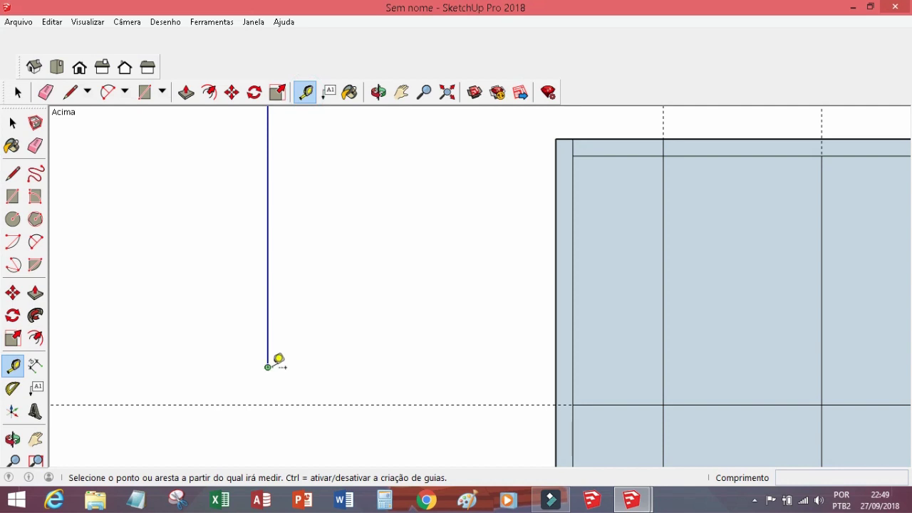
Draw short lines perpendicular to the divided line from both ends of its last segment, aligning the second with guides spaced one segment apart
left_click(71, 92)
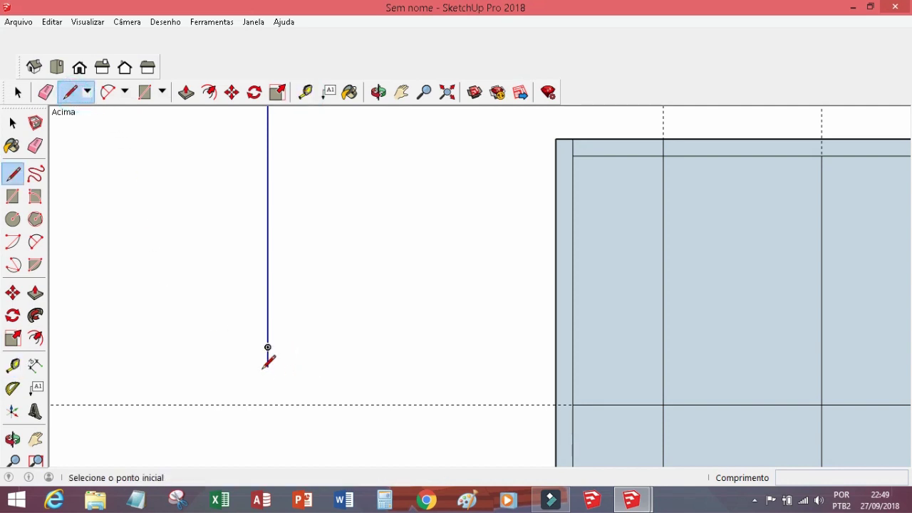
left_click(267, 366)
left_click(318, 367)
left_click(304, 92)
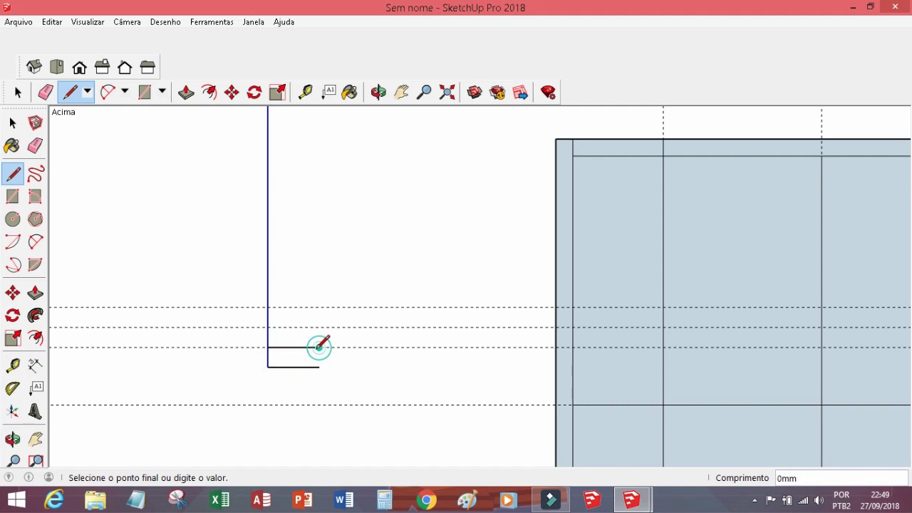
left_click(318, 346)
Delete the horizontal guides and select the two short lines at the end of the divided line
key("space")
left_click(45, 91)
left_click(18, 92)
key("Delete")
left_click_drag(335, 383, 296, 325)
scroll(350, 299, "down", 3)
scroll(398, 259, "up", 2)
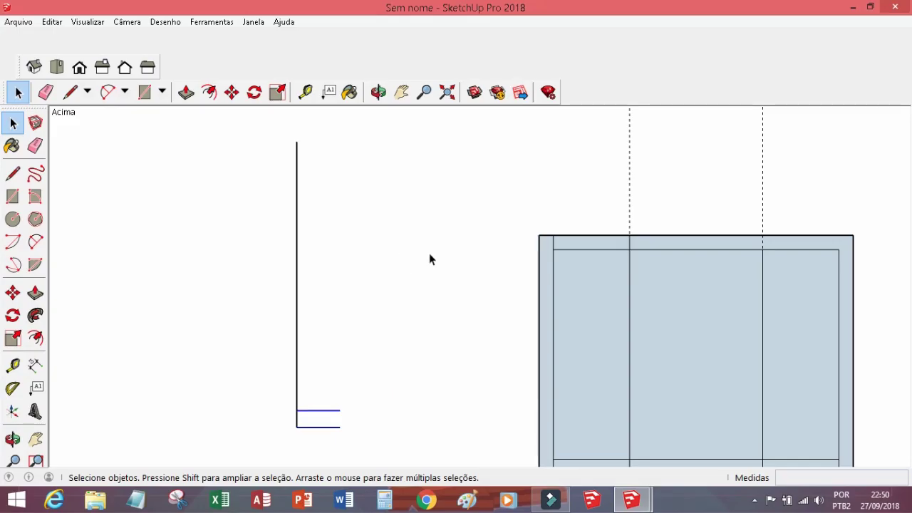
left_click(71, 94)
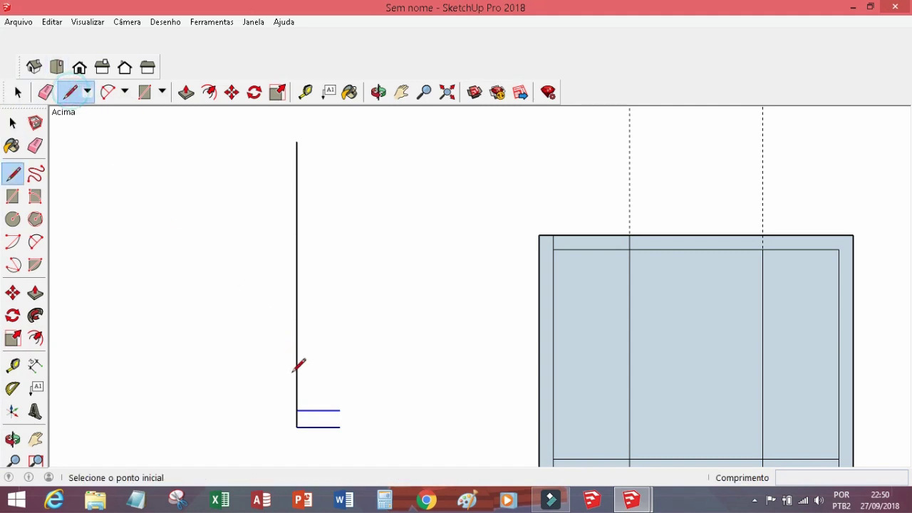
left_click(296, 426)
left_click(296, 410)
key("Escape")
left_click(18, 92)
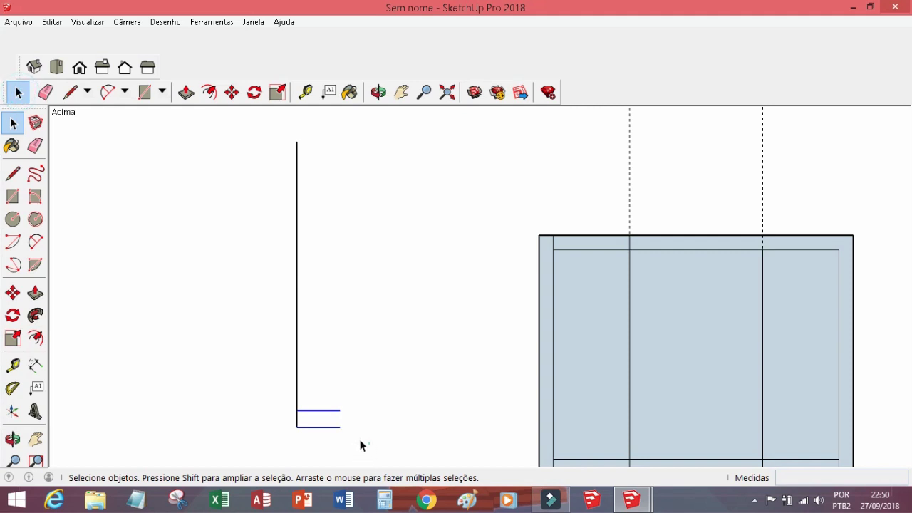
Copy the two selected short lines one segment along the long line and repeat the copy with x18
left_click(233, 93)
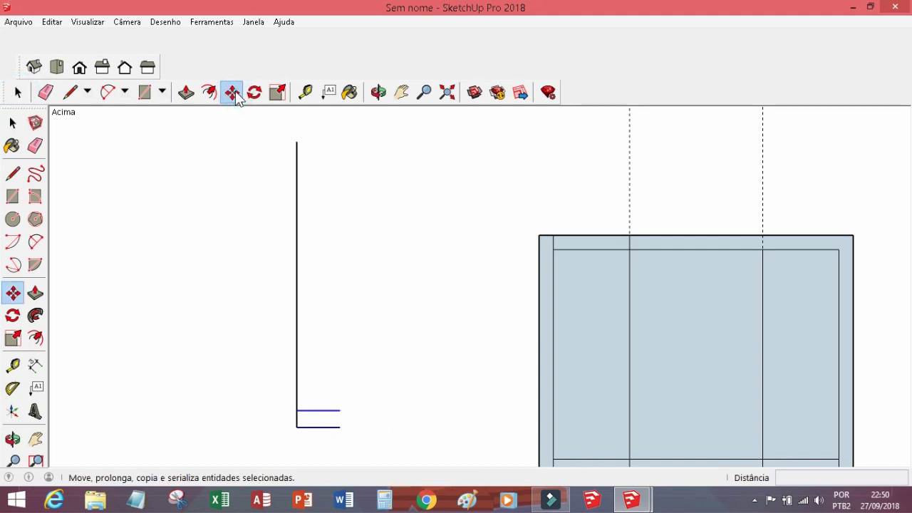
left_click(298, 426)
key("ctrl")
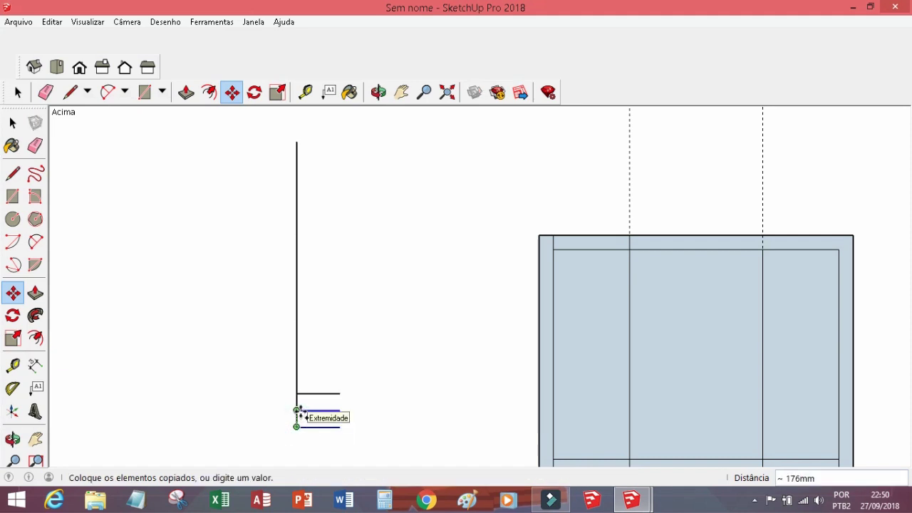
left_click(301, 411)
type("x")
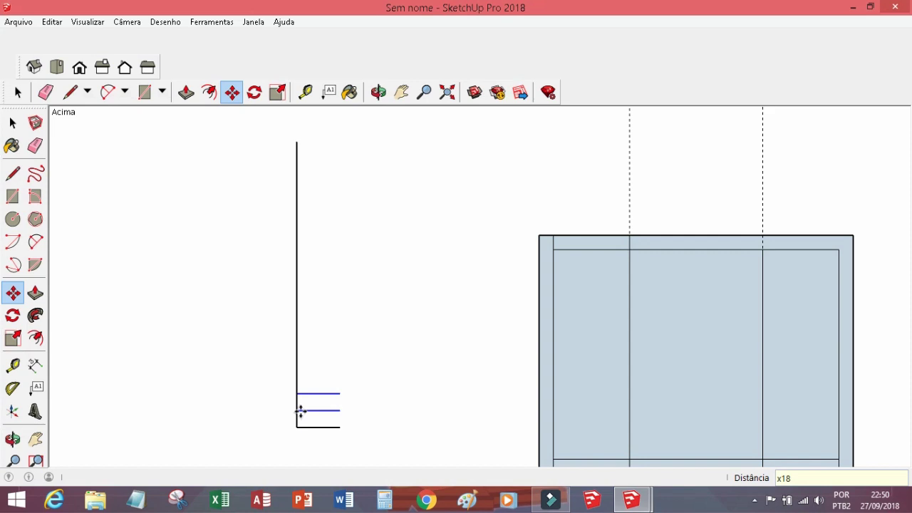
type("18")
key("Return")
scroll(300, 411, "down", 1)
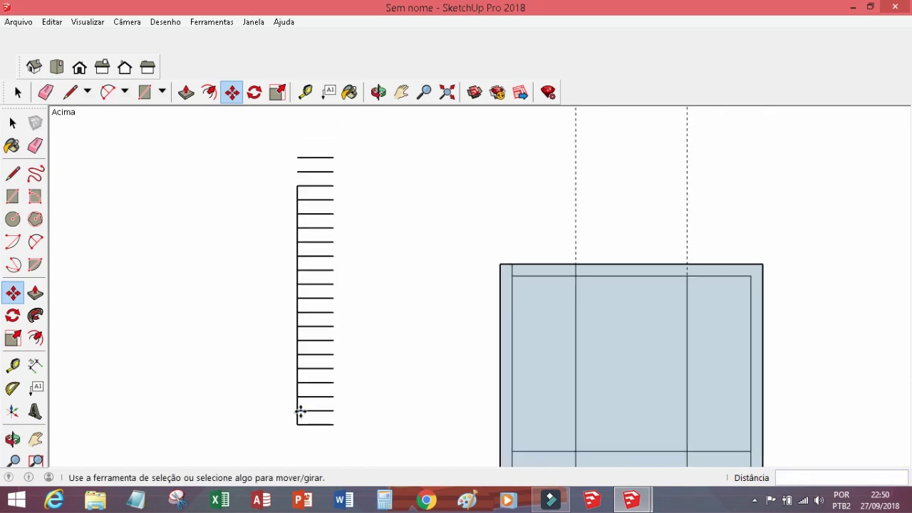
Erase the surplus short lines that extend beyond the upper end of the 3000 mm divided line
left_click(46, 92)
left_click_drag(314, 127, 321, 171)
scroll(317, 191, "up", 1)
scroll(324, 171, "up", 2)
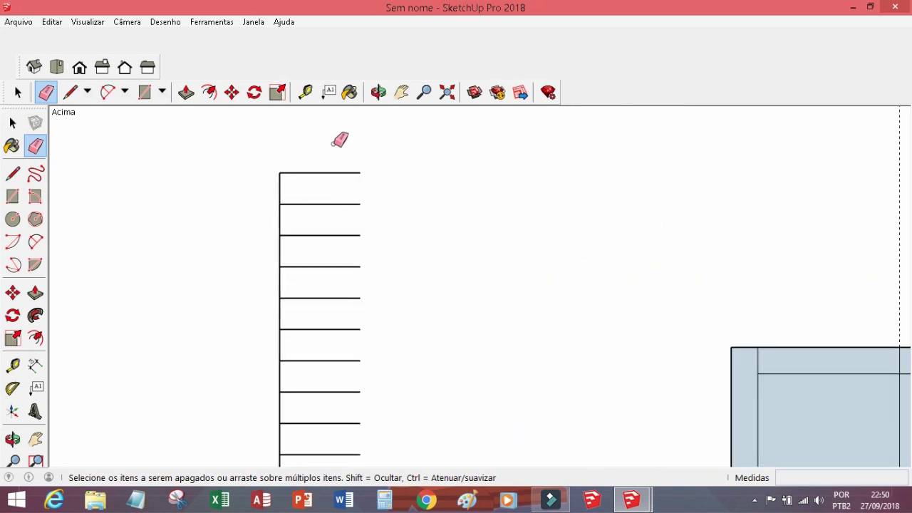
scroll(334, 149, "down", 2)
scroll(329, 153, "down", 1)
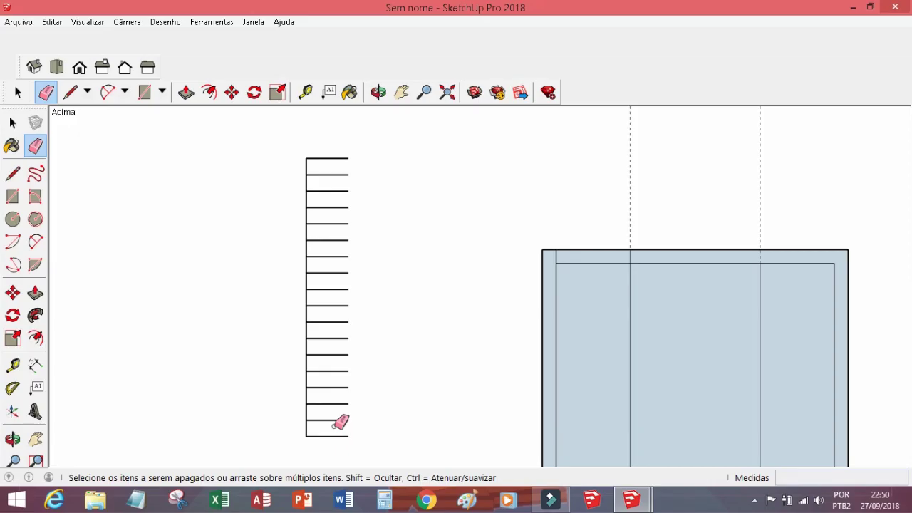
Switch to Calculator and divide 3000 by 175
left_click(385, 499)
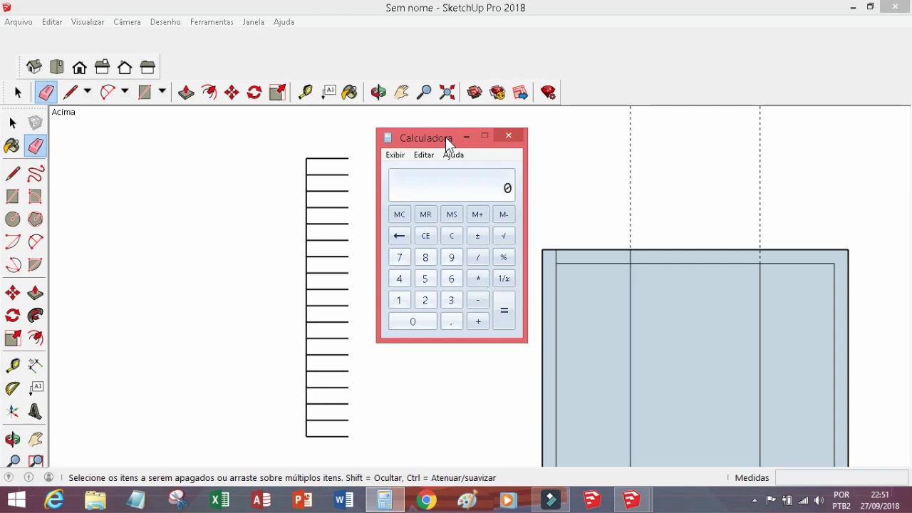
left_click(450, 300)
left_click(426, 321)
left_click(426, 322)
left_click(426, 322)
left_click(481, 258)
left_click(399, 300)
left_click(400, 258)
left_click(422, 277)
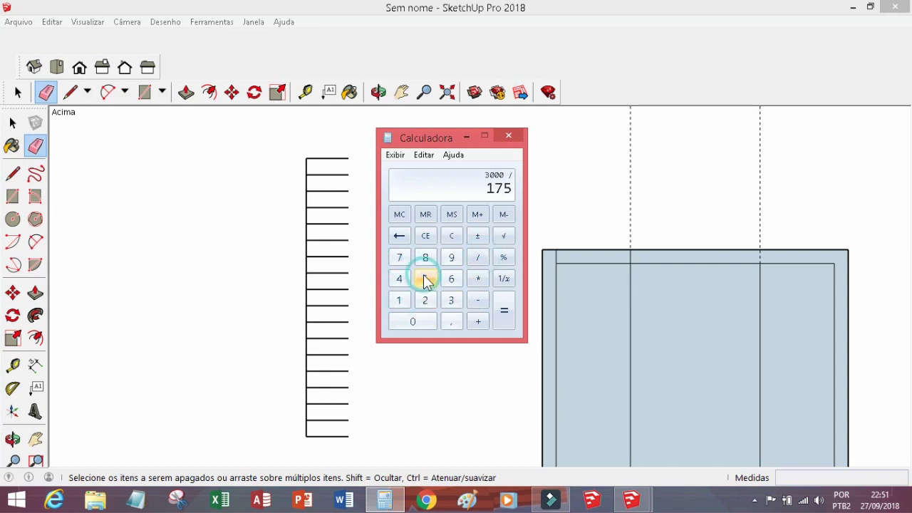
left_click(507, 316)
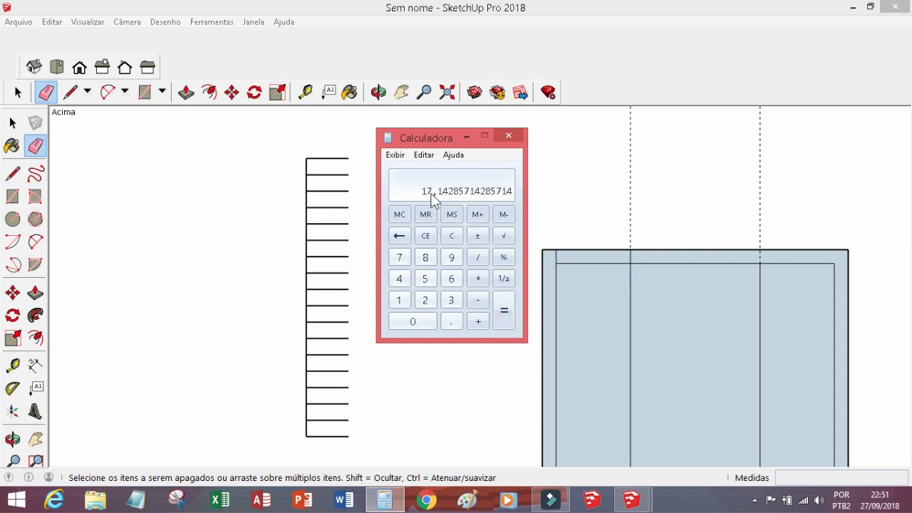
Clear the calculation, divide 3000 by 17, and close Calculator to return to the SketchUp plan
left_click(426, 236)
left_click(451, 300)
left_click(426, 322)
double_click(426, 322)
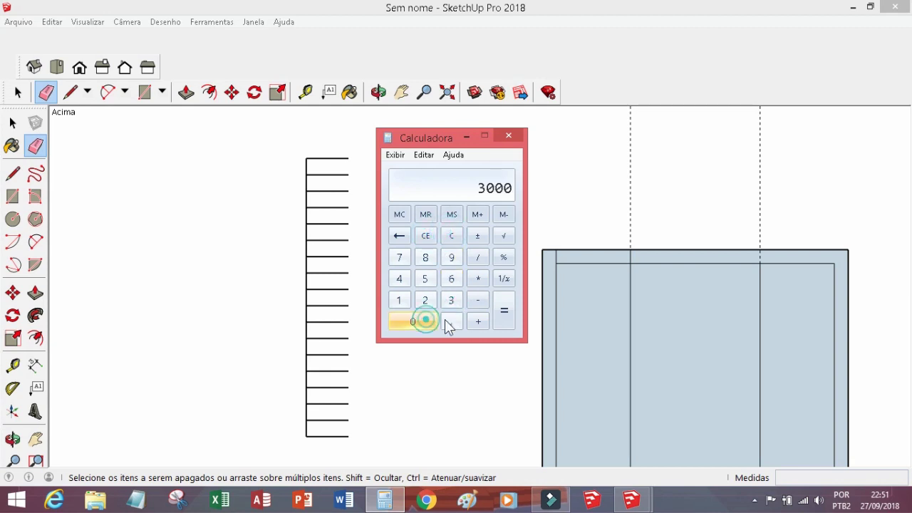
left_click(482, 258)
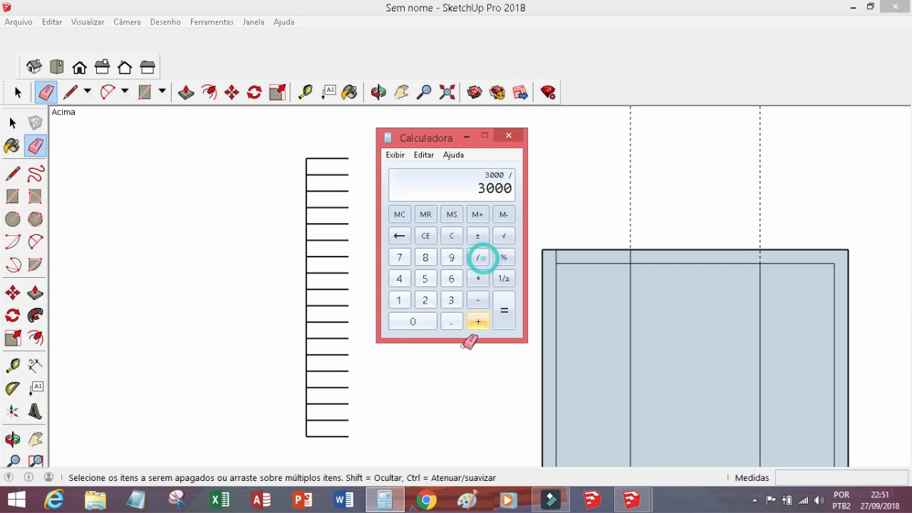
left_click(401, 300)
left_click(399, 258)
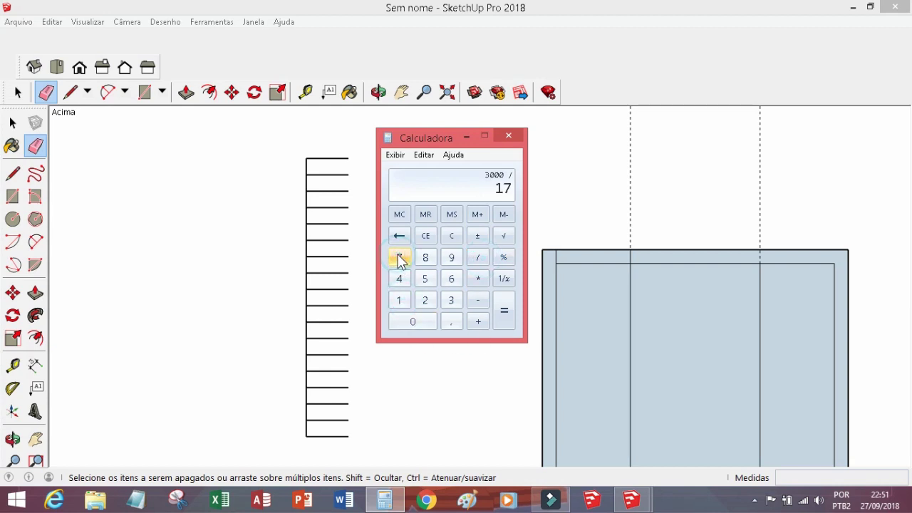
left_click(509, 313)
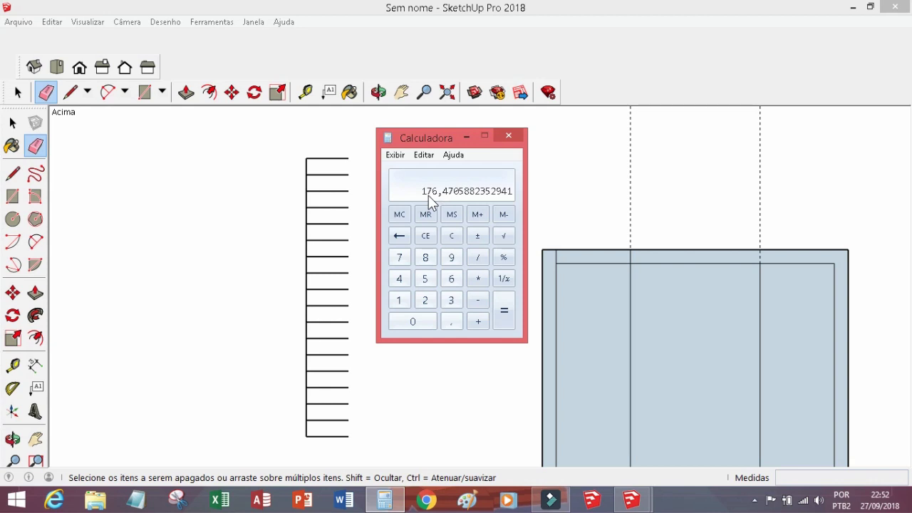
left_click(502, 136)
scroll(351, 141, "down", 3)
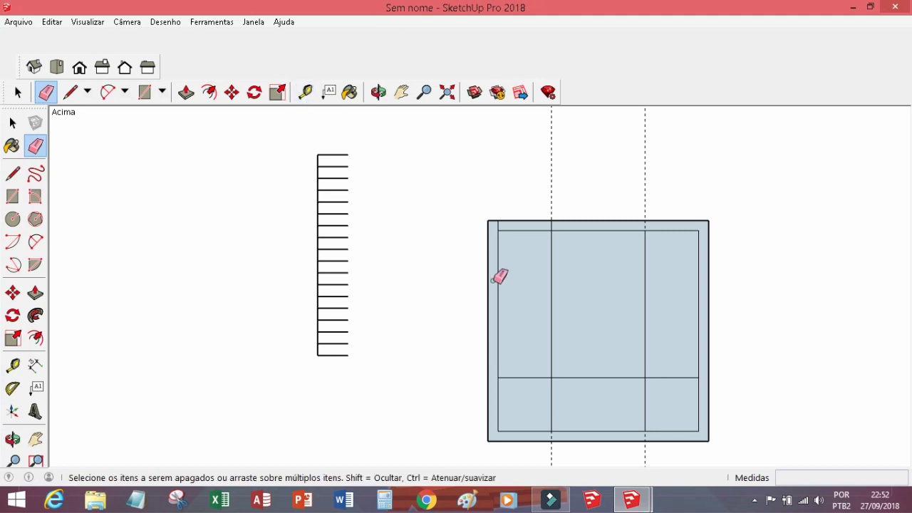
left_click(20, 94)
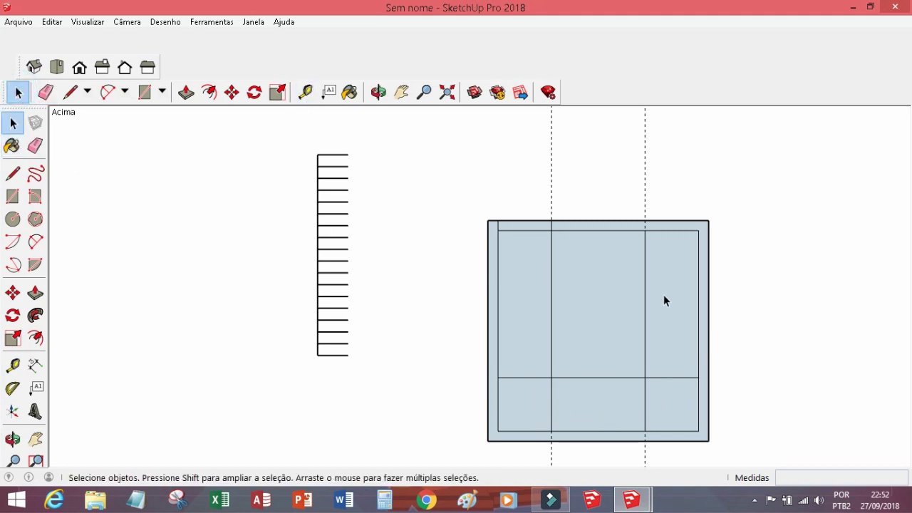
right_click(497, 310)
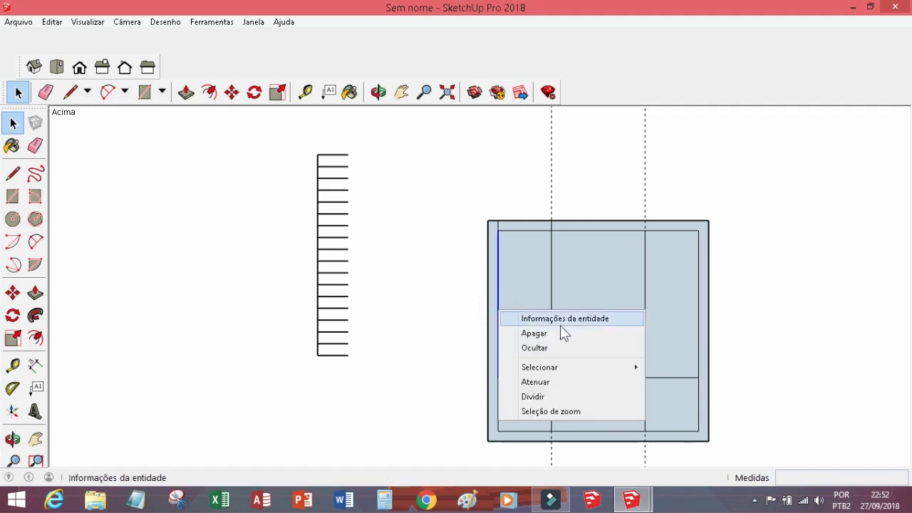
left_click(560, 396)
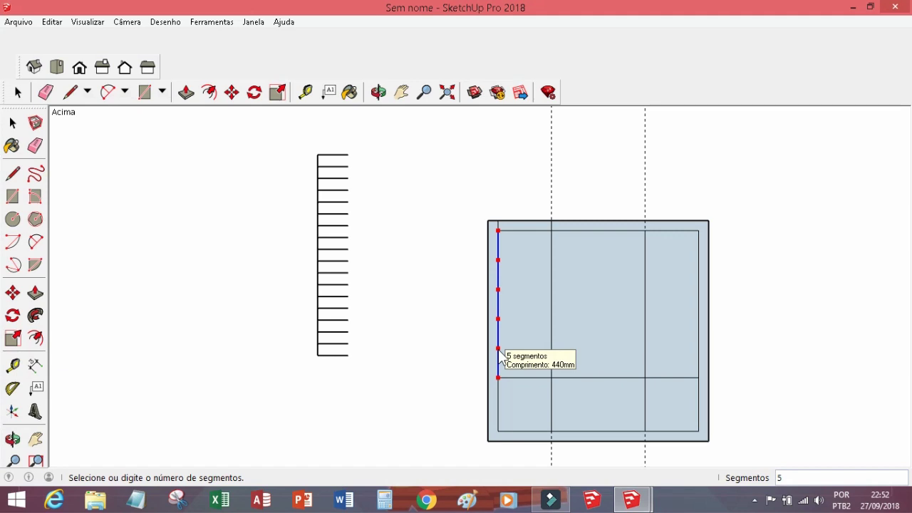
scroll(469, 242, "down", 3)
scroll(494, 269, "up", 4)
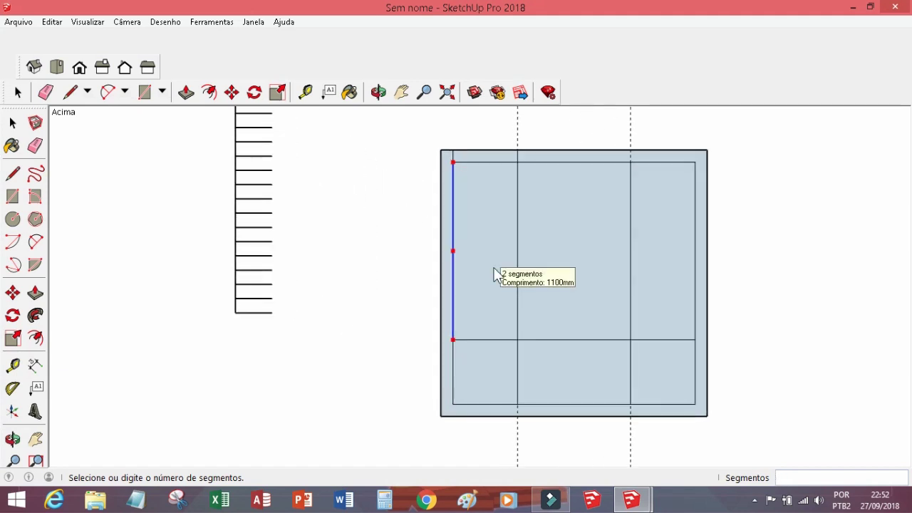
scroll(467, 291, "up", 2)
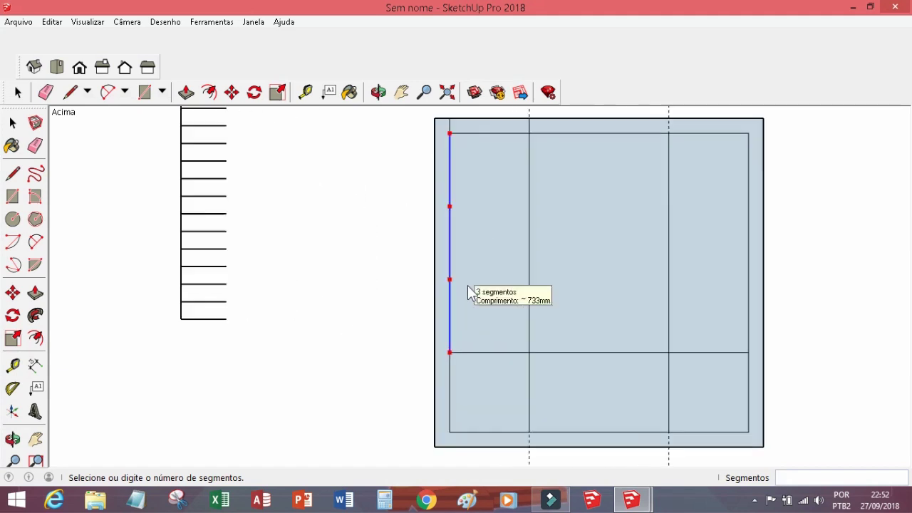
scroll(466, 294, "down", 1)
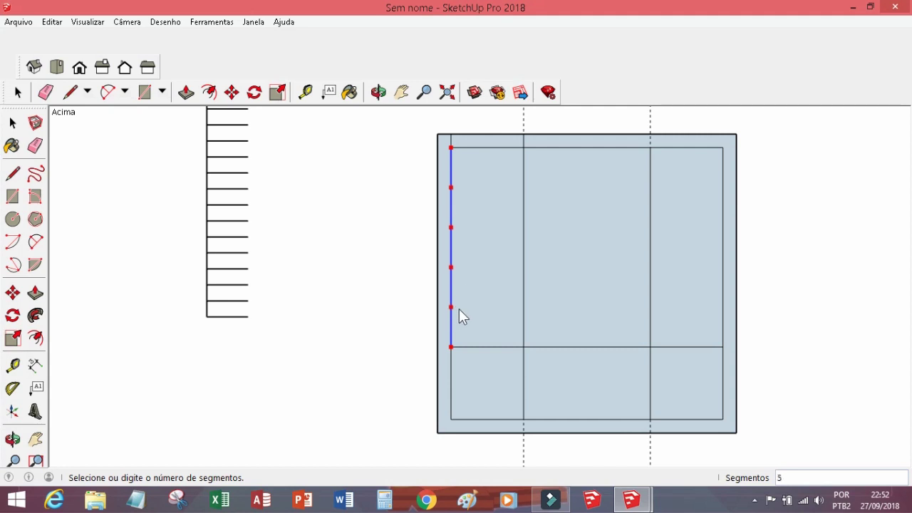
left_click(17, 92)
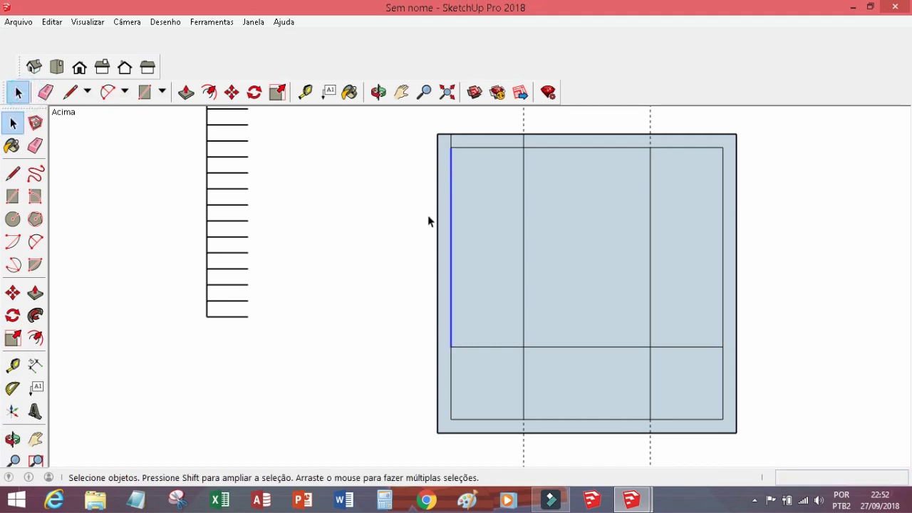
left_click(362, 243)
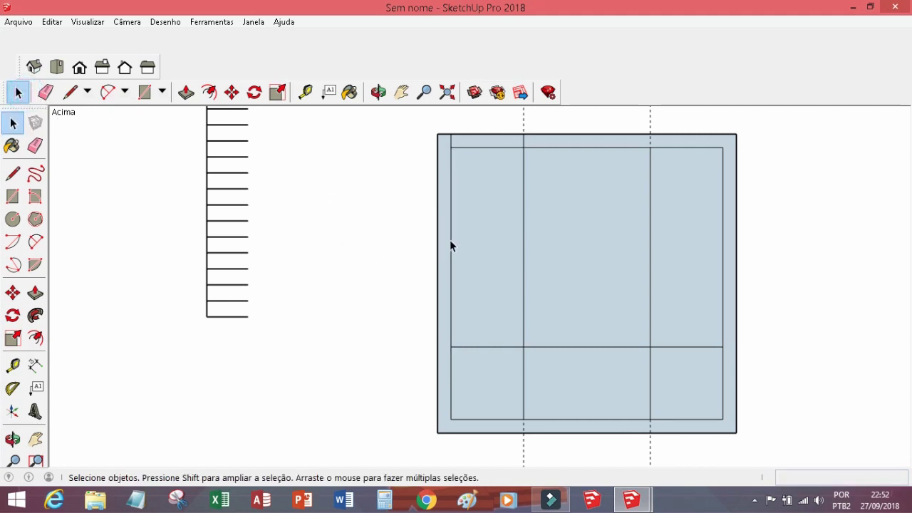
Divide the long inner edge along the plan's left strip into 8 equal segments
right_click(450, 244)
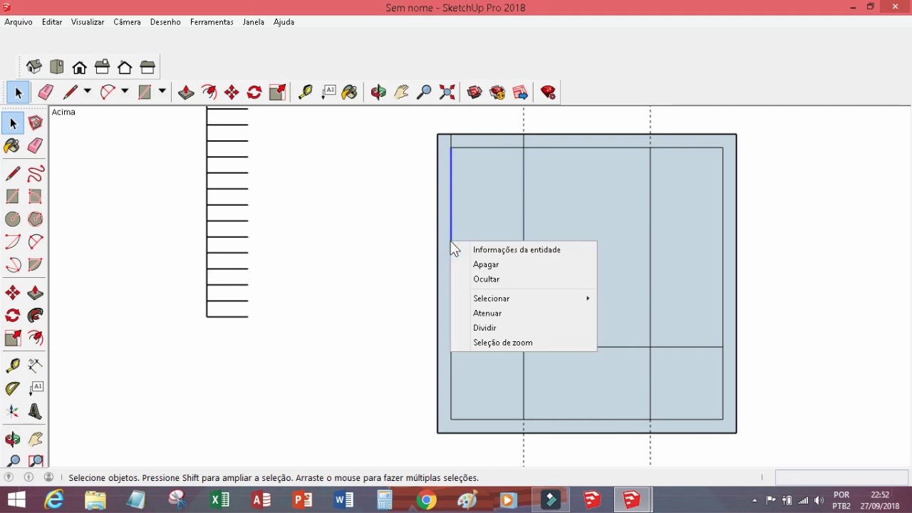
left_click(510, 328)
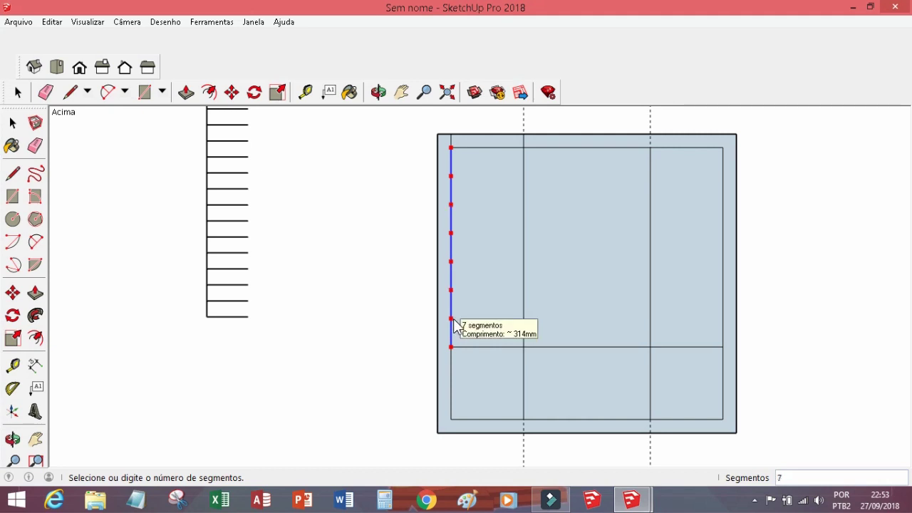
left_click(454, 329)
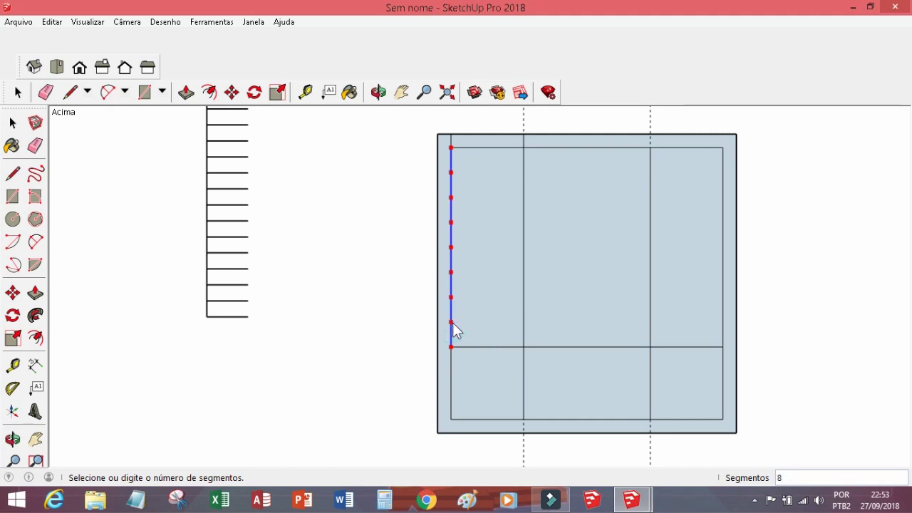
key("space")
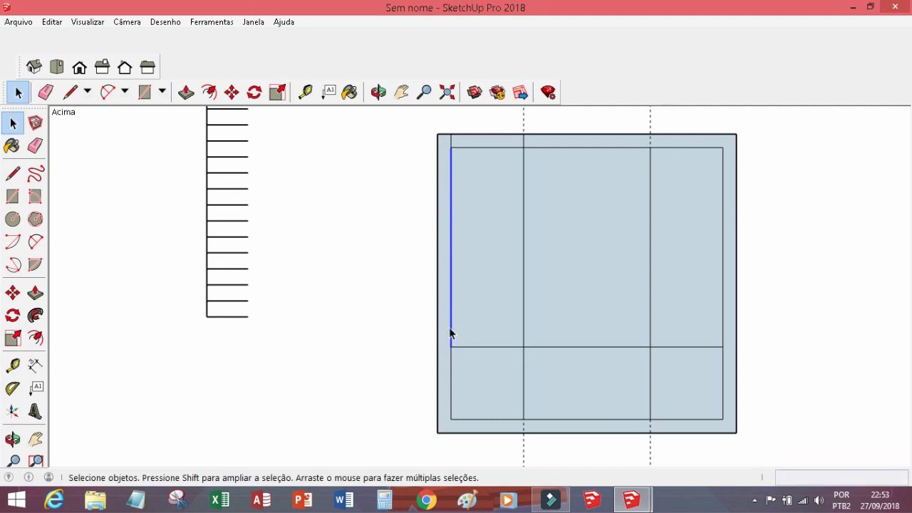
Draw seven parallel 800 mm lines across the left inner band from the division points of its edge
left_click(70, 93)
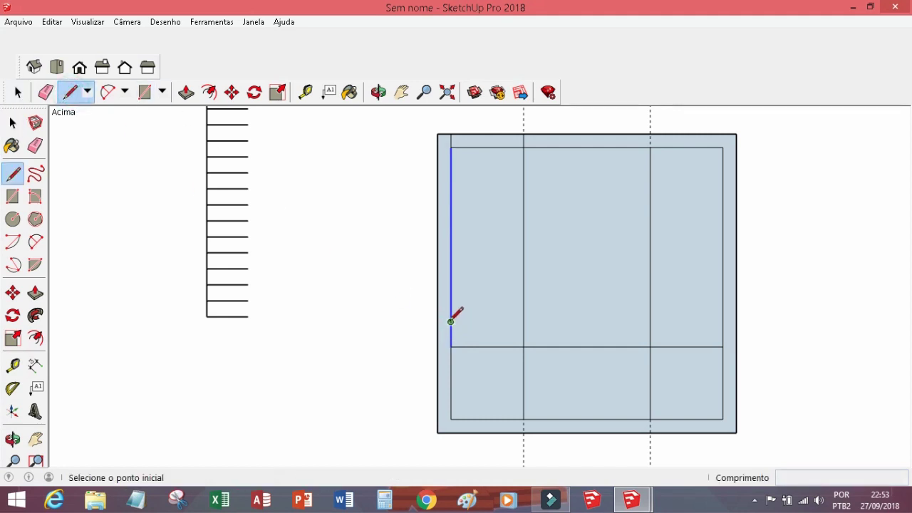
left_click(450, 322)
left_click(523, 322)
left_click(450, 296)
left_click(523, 297)
left_click(451, 272)
left_click(523, 272)
left_click(450, 247)
left_click(523, 247)
left_click(524, 222)
left_click(450, 197)
left_click(524, 197)
left_click(450, 173)
left_click(524, 172)
Switch to Calculator, move it clear of the new tread lines, and divide 2200 by 270
left_click(384, 501)
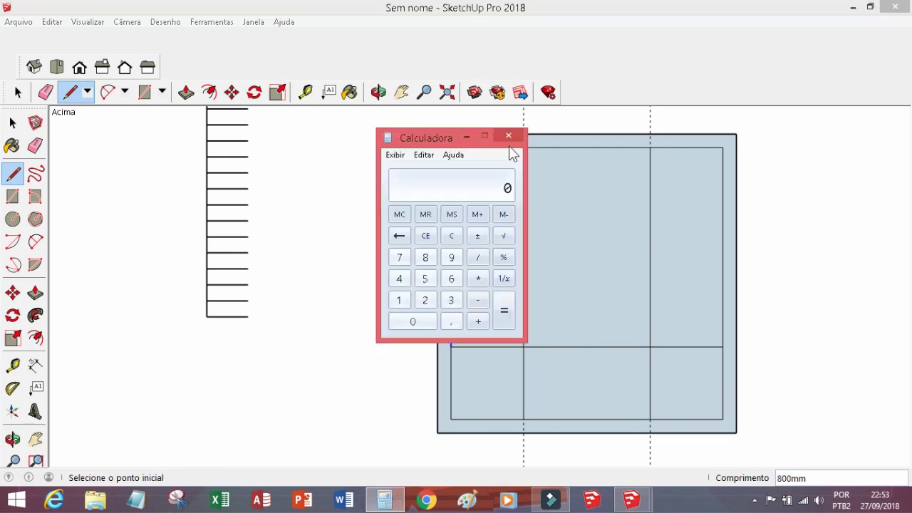
left_click_drag(446, 140, 700, 150)
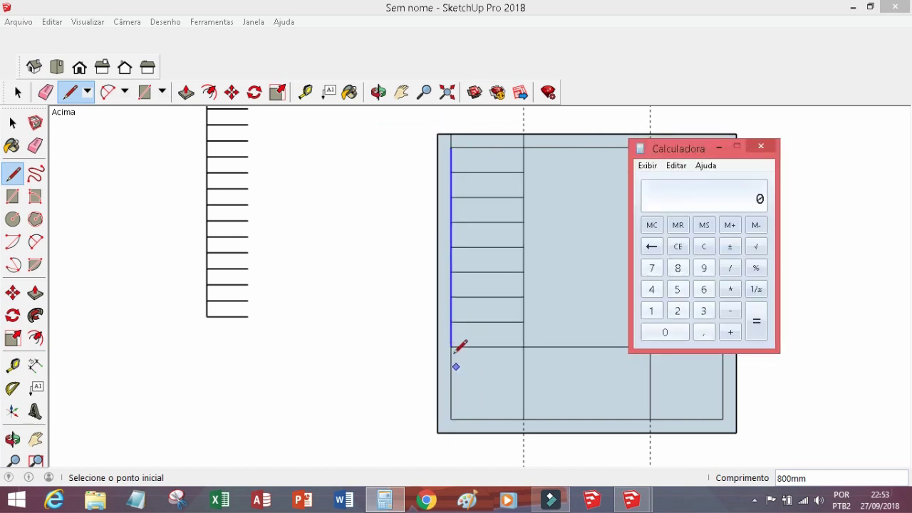
left_click(450, 147)
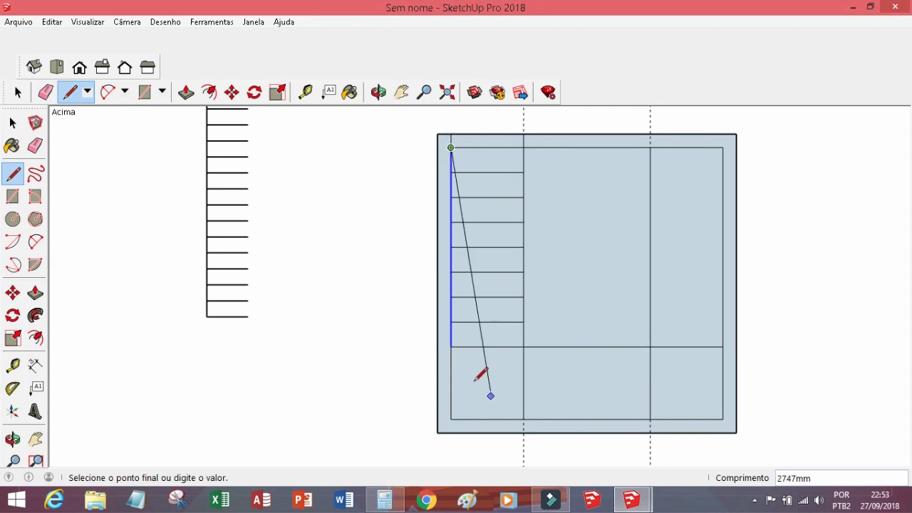
left_click(384, 500)
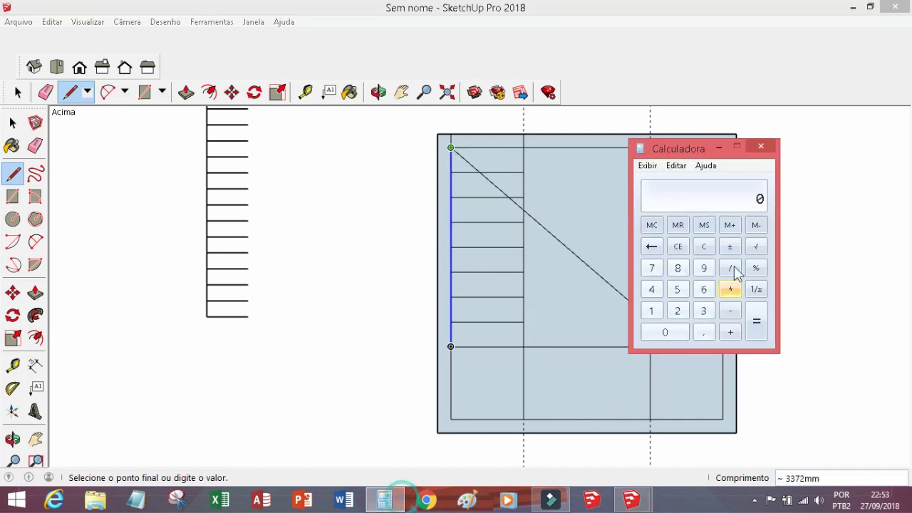
left_click(677, 311)
left_click(664, 332)
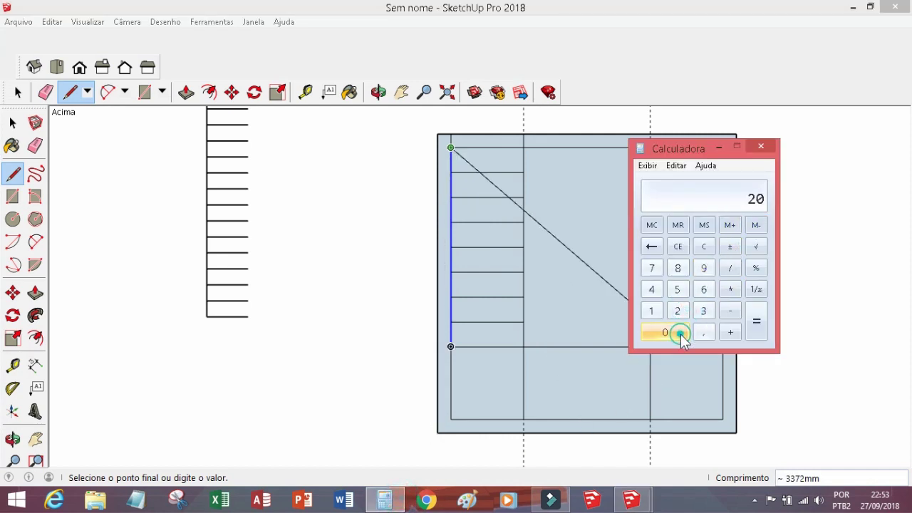
left_click(729, 269)
left_click(678, 311)
left_click(677, 311)
left_click(679, 336)
left_click(679, 336)
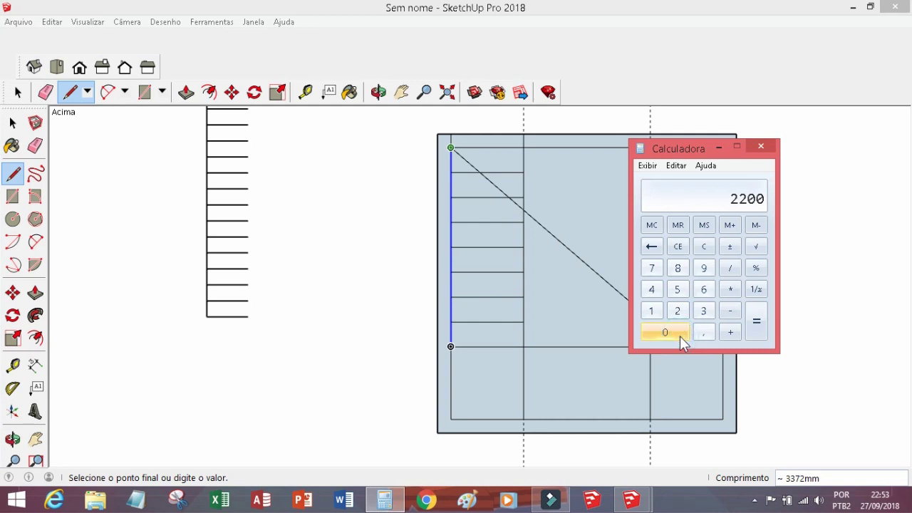
left_click(730, 269)
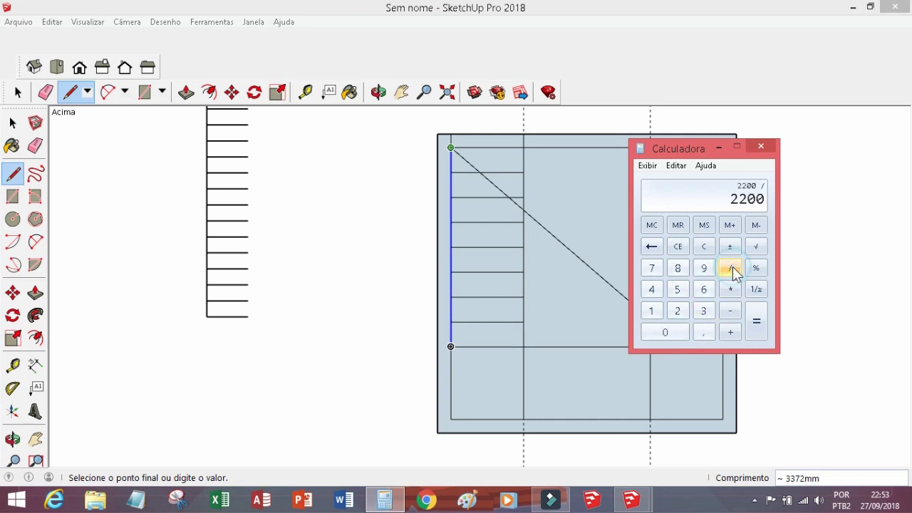
left_click(677, 311)
left_click(653, 270)
left_click(678, 331)
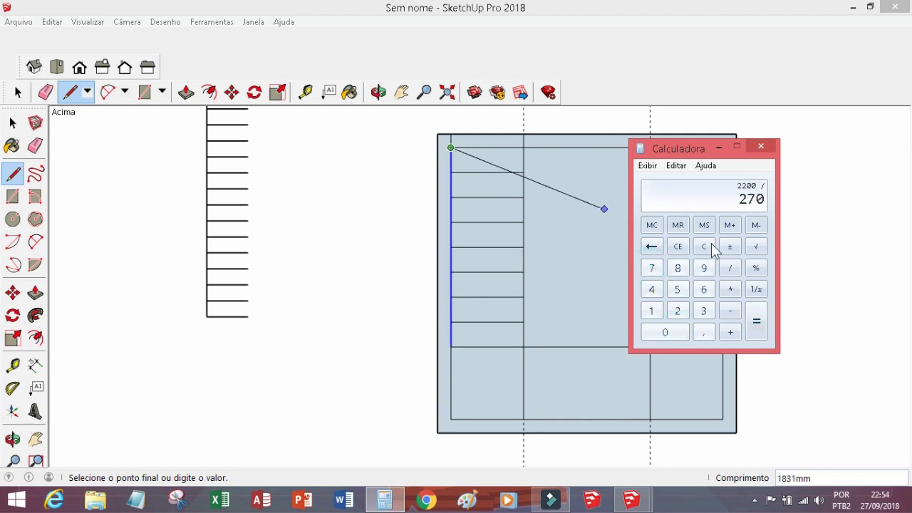
left_click(756, 324)
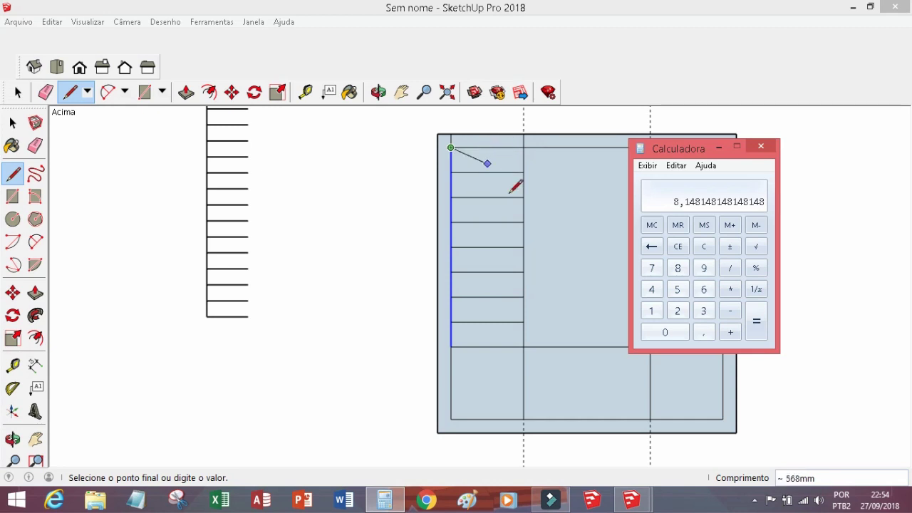
Clear the calculation and divide 2200 by 18
left_click(703, 246)
left_click(678, 311)
left_click(678, 311)
left_click(679, 333)
left_click(679, 333)
left_click(736, 267)
left_click(651, 311)
left_click(680, 269)
left_click(757, 333)
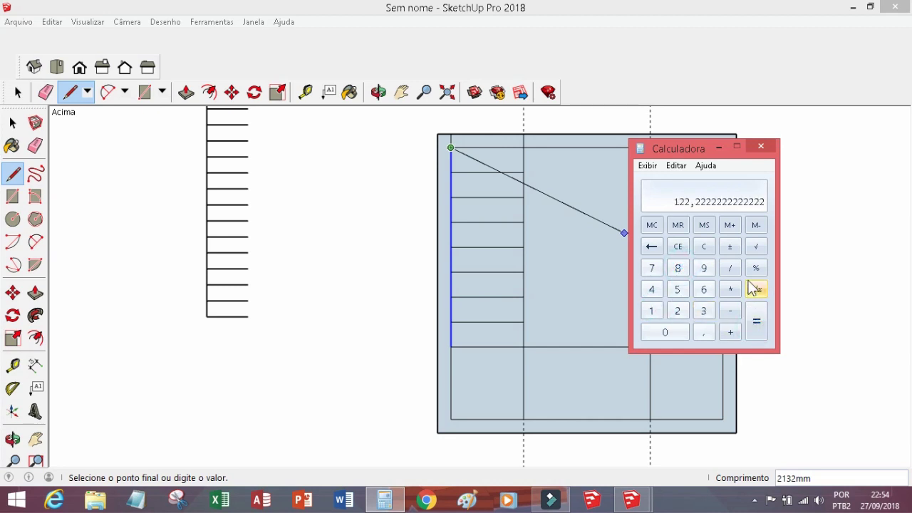
Clear the calculation and divide 2200 by 8
left_click(703, 246)
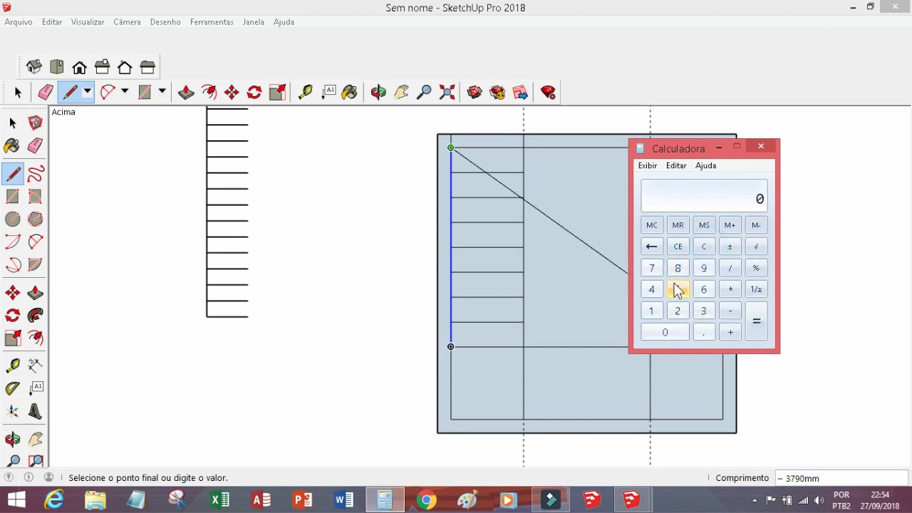
left_click(677, 311)
left_click(678, 310)
double_click(673, 331)
left_click(732, 269)
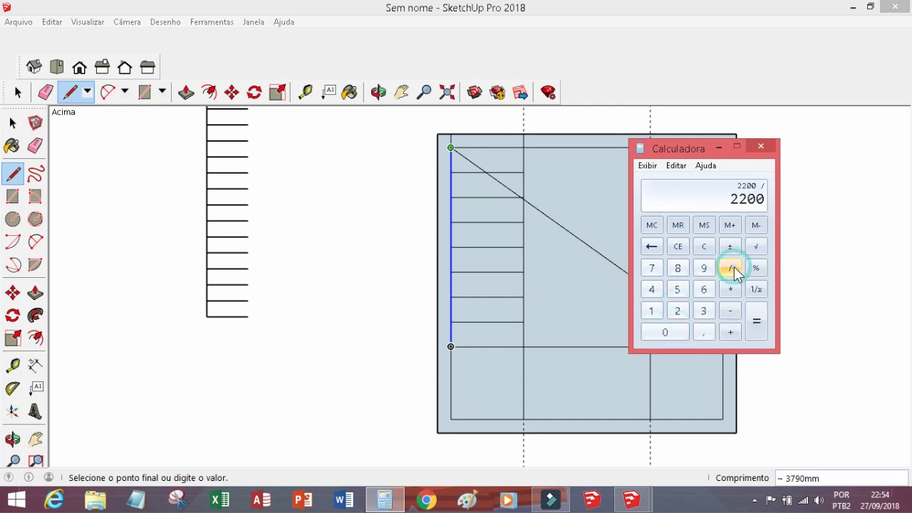
left_click(683, 269)
left_click(756, 329)
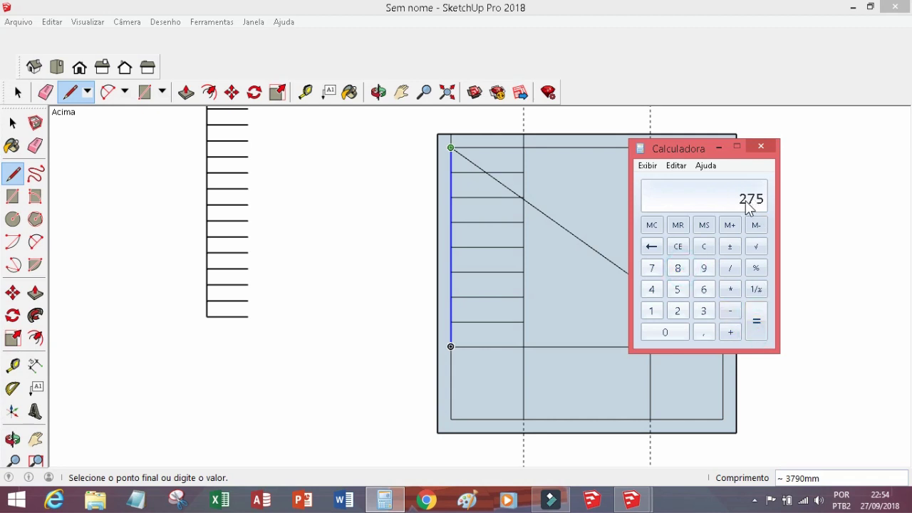
Try a diagonal across the plan's lower-left corner square, from its inner corner to its outer corner, and undo it
left_click(305, 91)
left_click(450, 147)
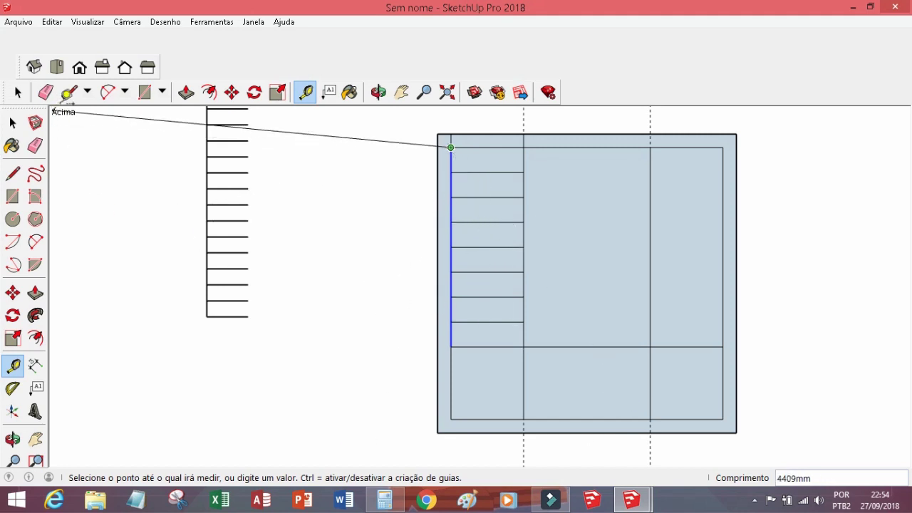
left_click(69, 92)
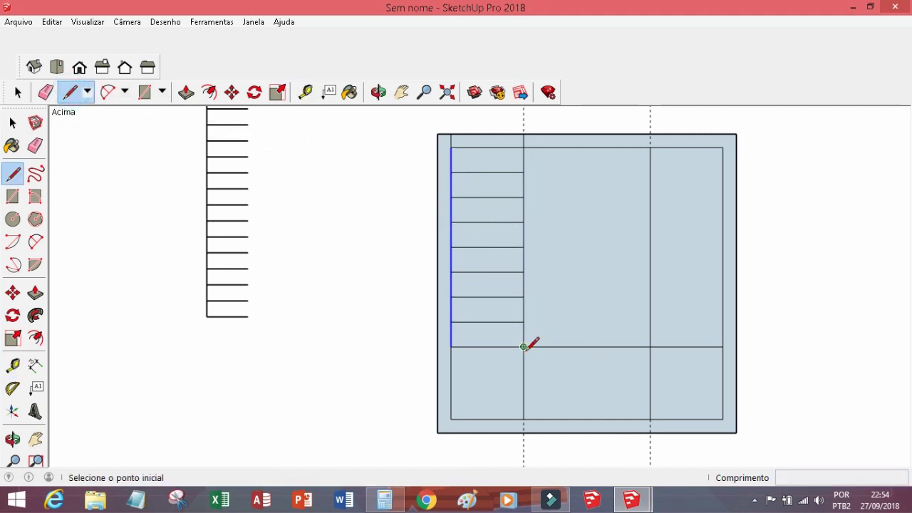
scroll(503, 193, "down", 1)
scroll(489, 264, "up", 5)
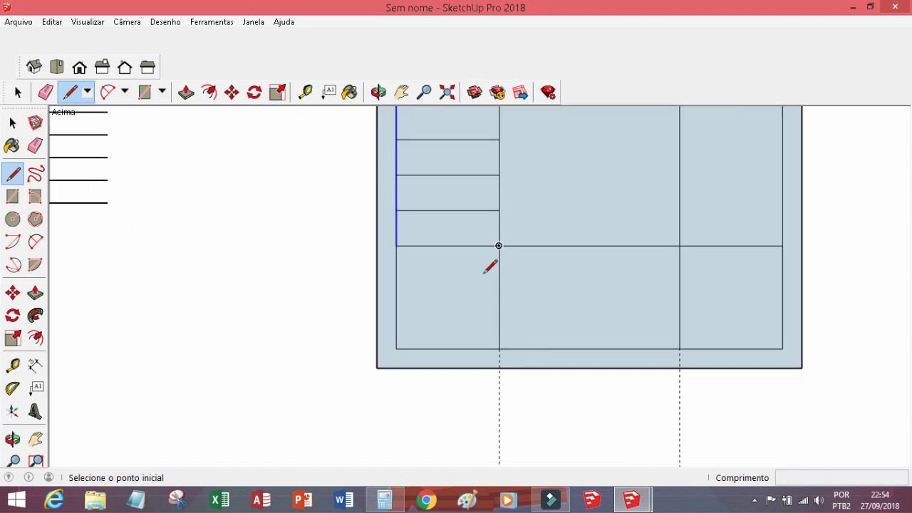
scroll(423, 320, "down", 1)
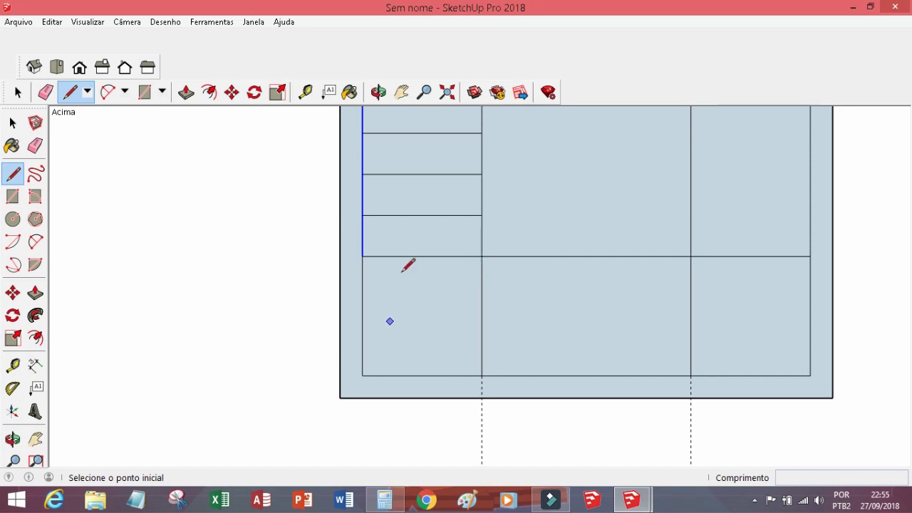
left_click(482, 255)
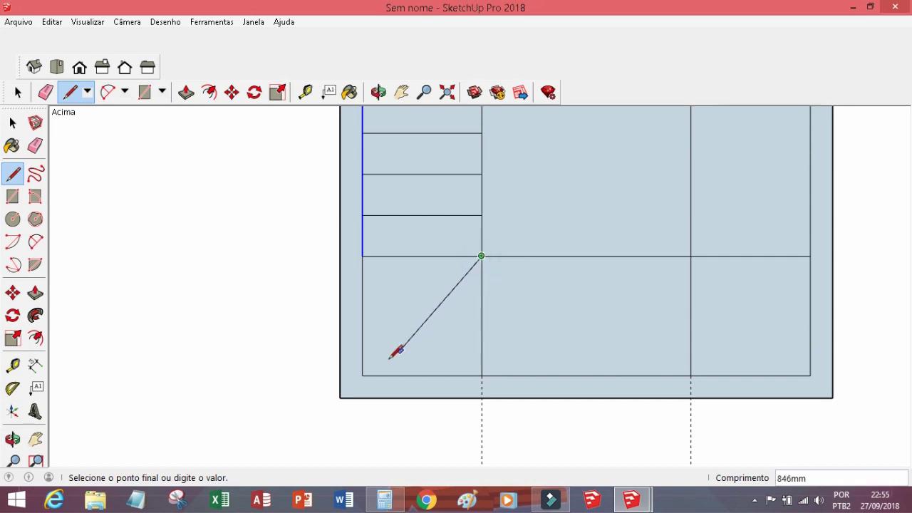
left_click(362, 374)
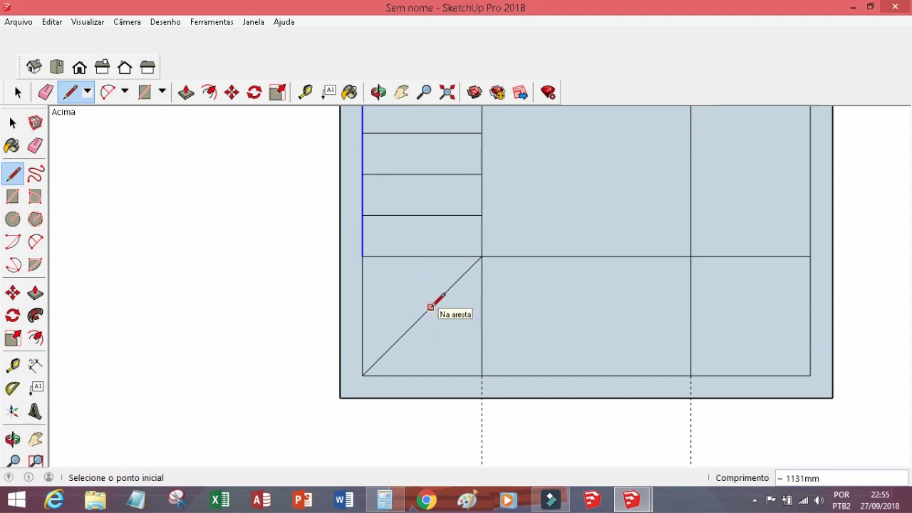
scroll(421, 366, "down", 4)
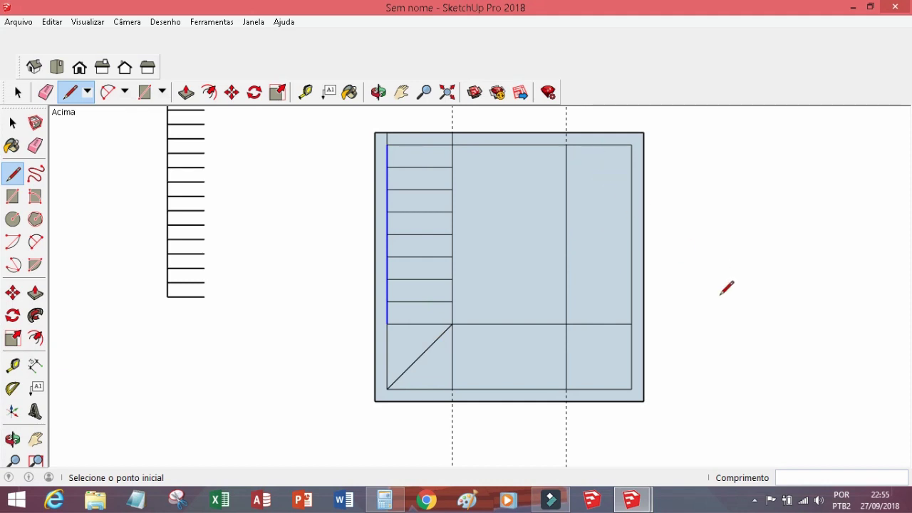
scroll(417, 396, "up", 4)
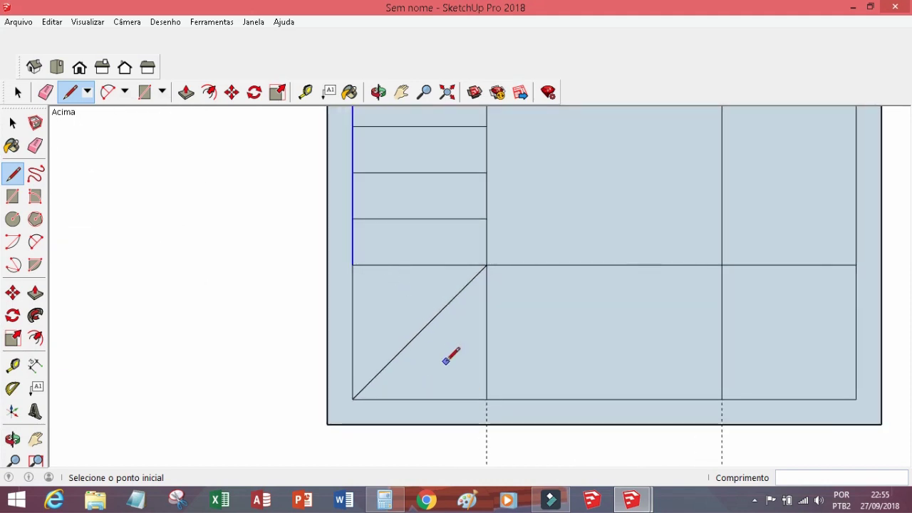
key("ctrl+z")
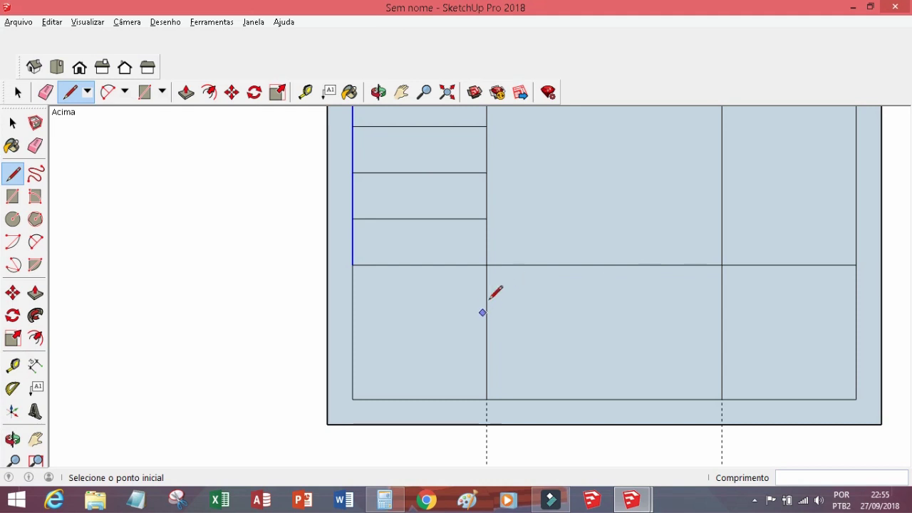
Try two winder lines from the lower-left square's inner corner to the midpoints of its outer edges, and undo both
left_click(486, 265)
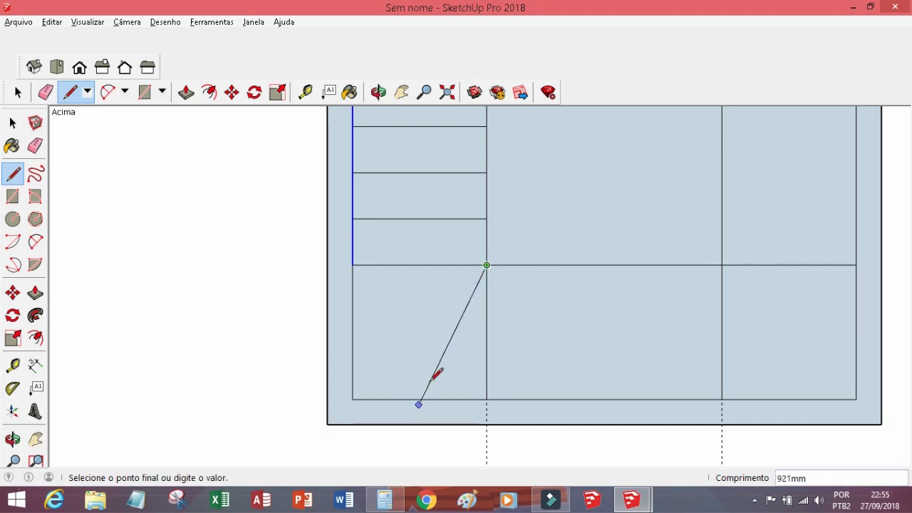
left_click(418, 399)
left_click(486, 265)
left_click(355, 326)
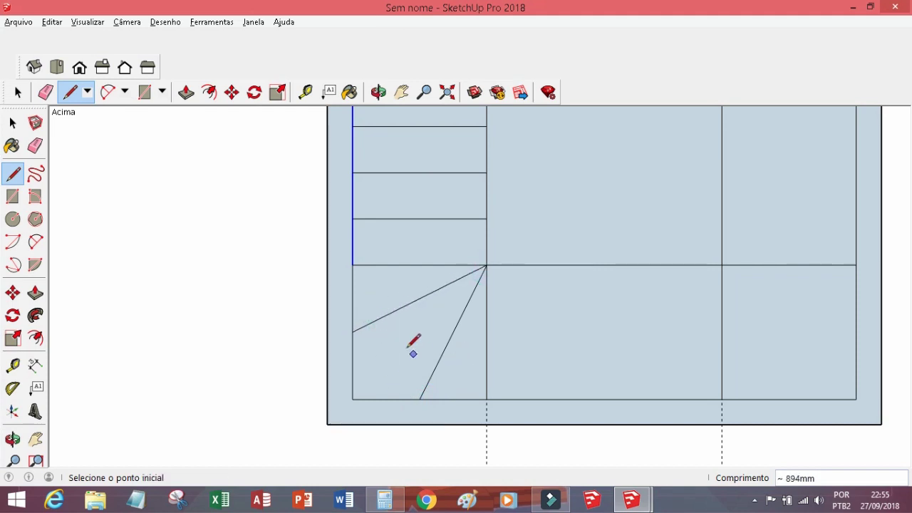
key("ctrl+z")
key("ctrl+z")
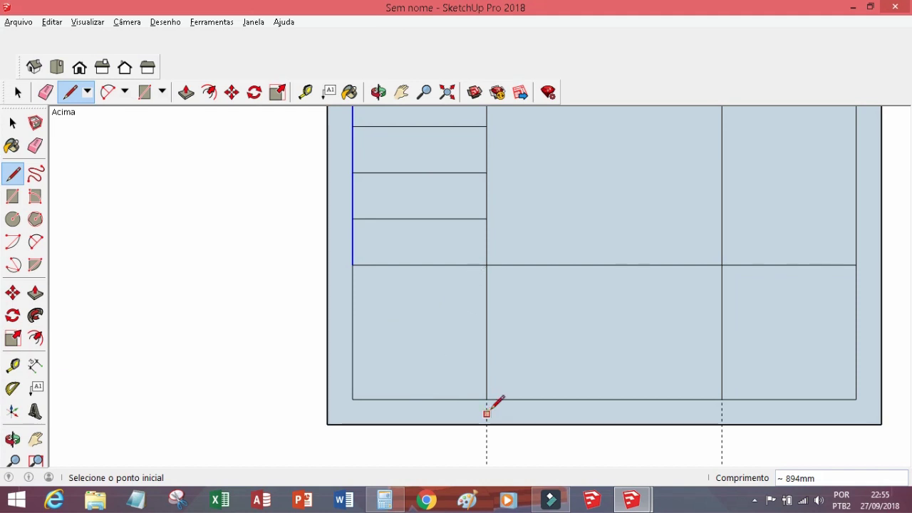
Draw diagonals across the plan's two lower corner squares, each from the inner corner to the opposite outer corner
left_click(487, 265)
left_click(352, 399)
scroll(328, 289, "down", 2)
scroll(199, 228, "down", 2)
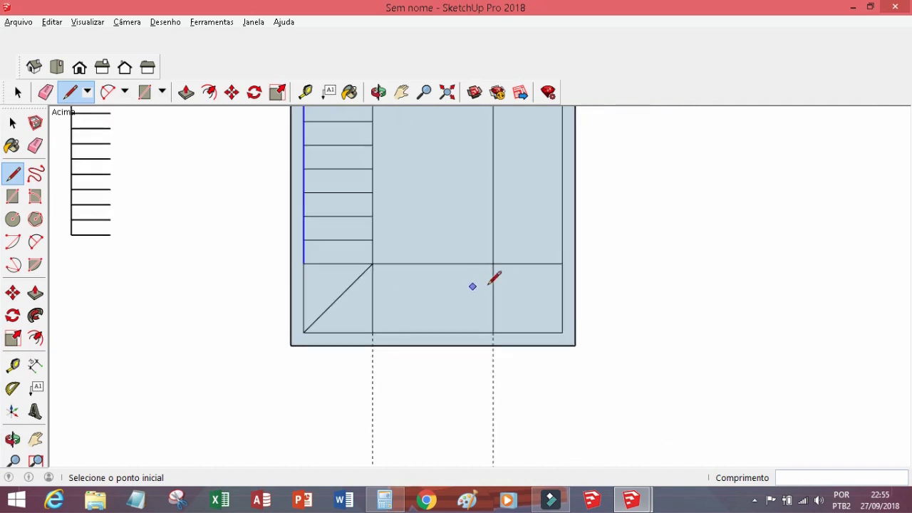
left_click(492, 263)
left_click(562, 332)
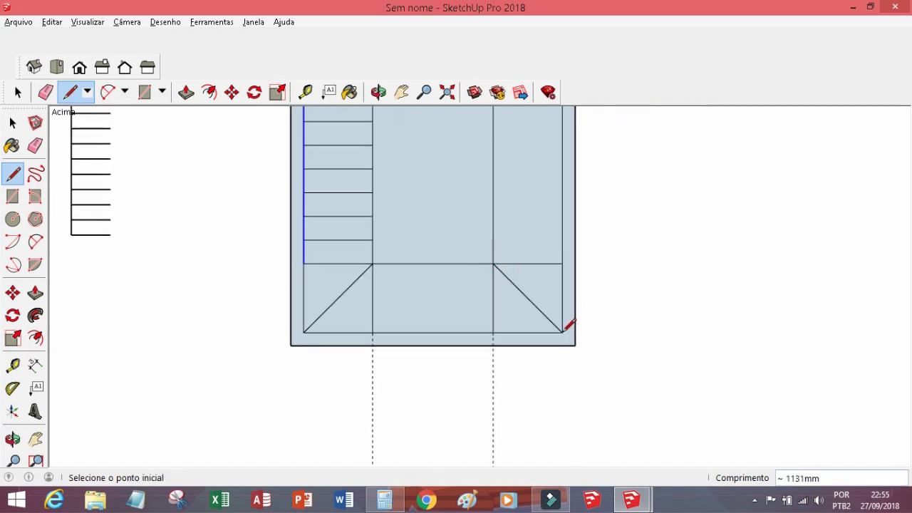
Divide the inner edge along the plan's lower strip, between the two corner squares, into 5 equal segments
right_click(442, 333)
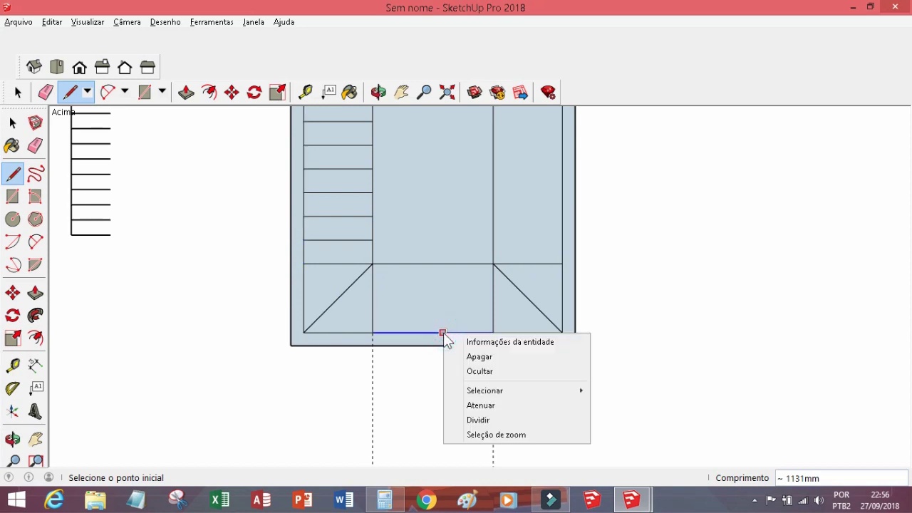
left_click(491, 418)
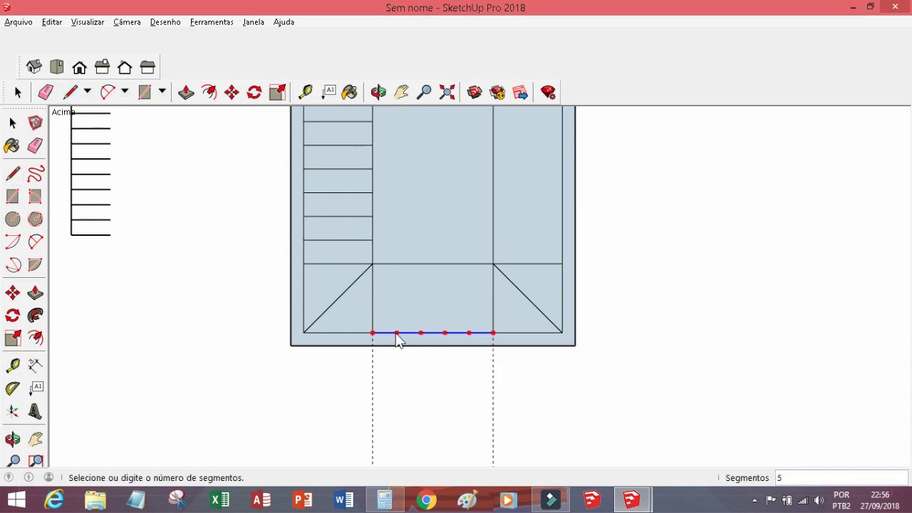
scroll(396, 346, "up", 4)
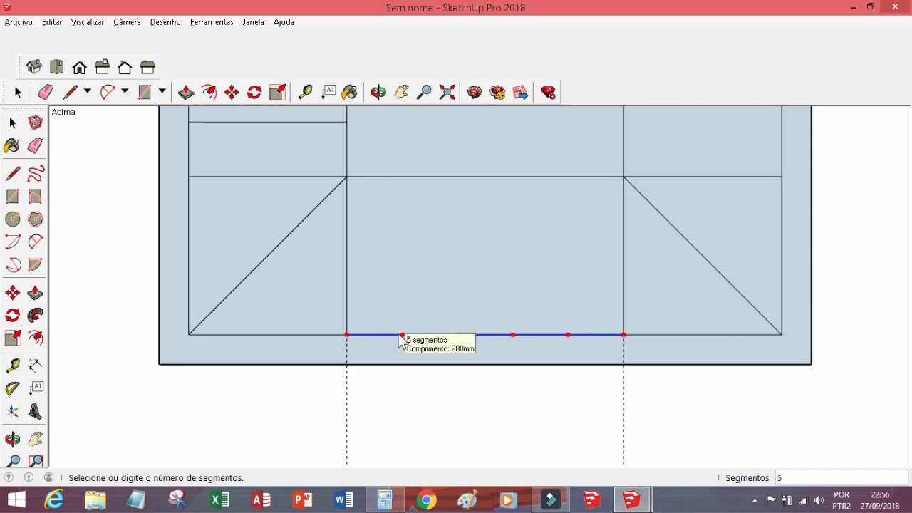
left_click(400, 340)
Draw an 800 mm line across the lower inner band from the first division point of its edge
key("l")
left_click(401, 334)
left_click(401, 176)
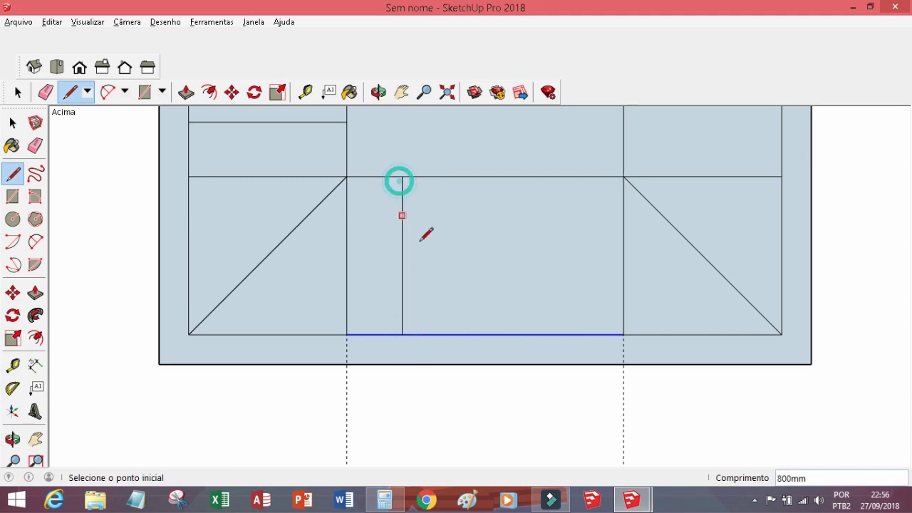
left_click(457, 334)
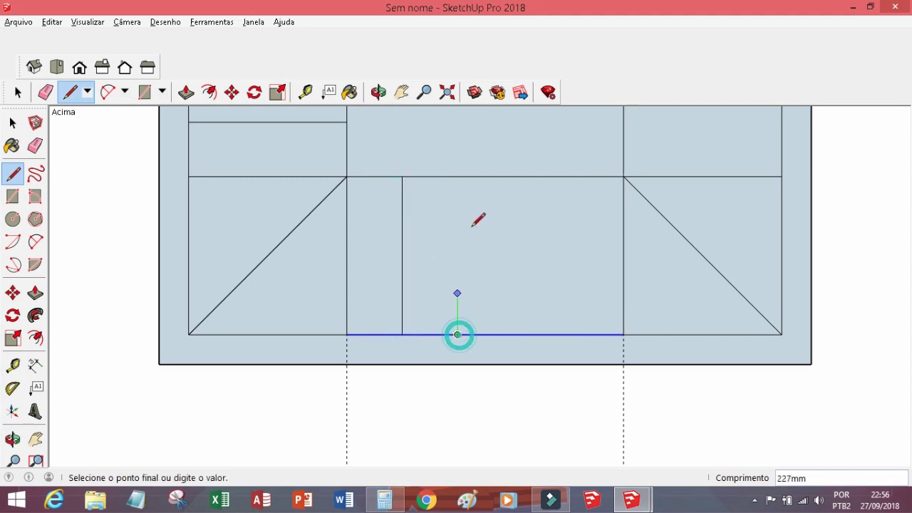
left_click(457, 176)
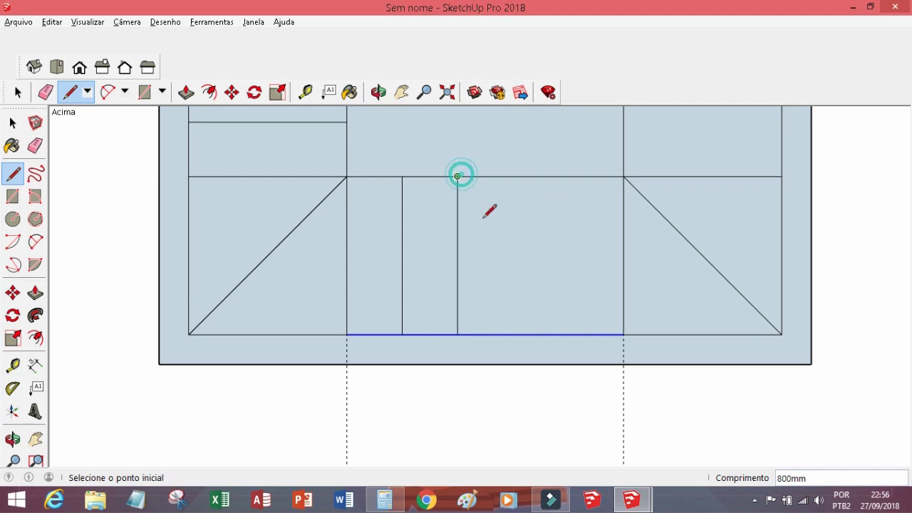
left_click(540, 334)
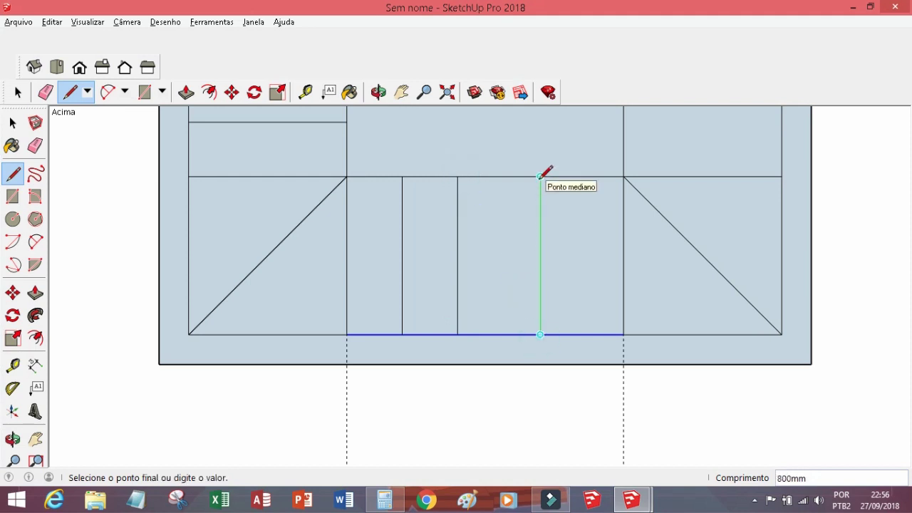
key("ctrl+z")
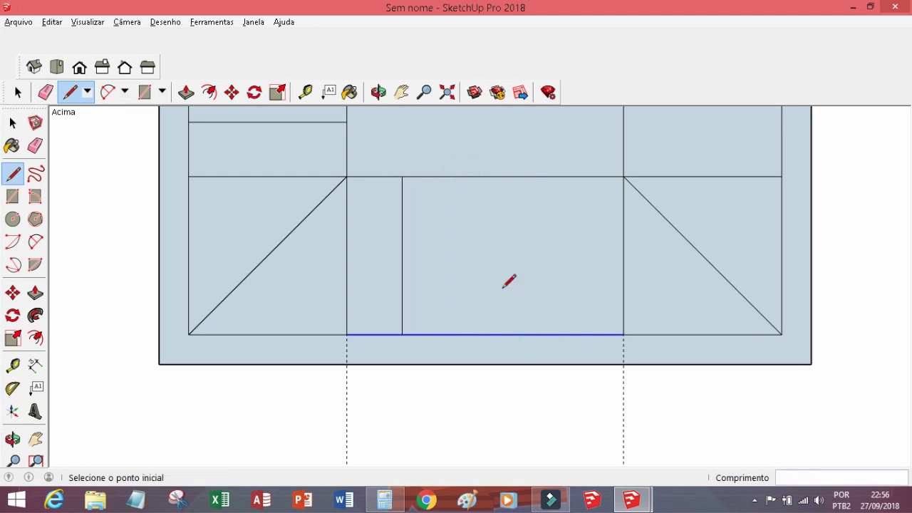
Draw three parallel 800 mm lines across the lower inner band from the remaining division points of its edge
left_click(457, 334)
left_click(457, 177)
left_click(512, 334)
left_click(512, 177)
left_click(568, 334)
left_click(568, 176)
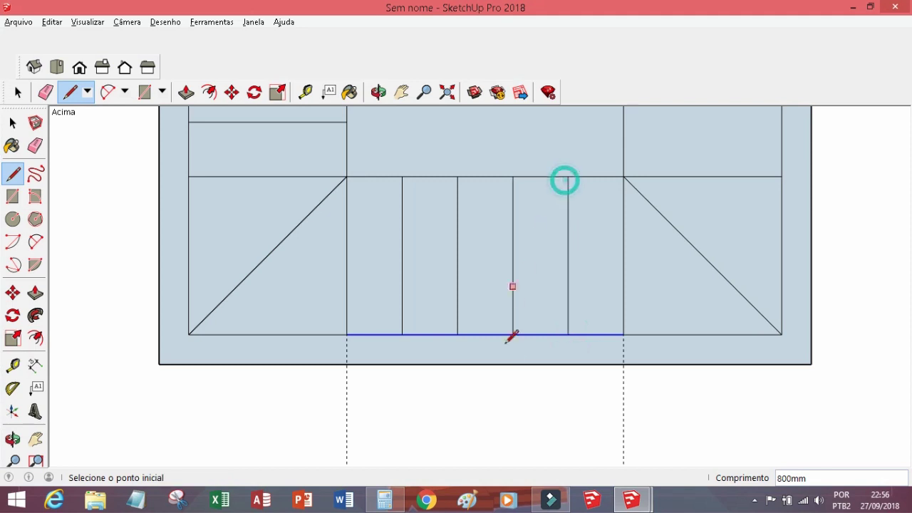
Count the tread lines of the plan's left flight by selecting them one after another, for comparison with the height line
scroll(517, 368, "down", 4)
scroll(501, 406, "down", 3)
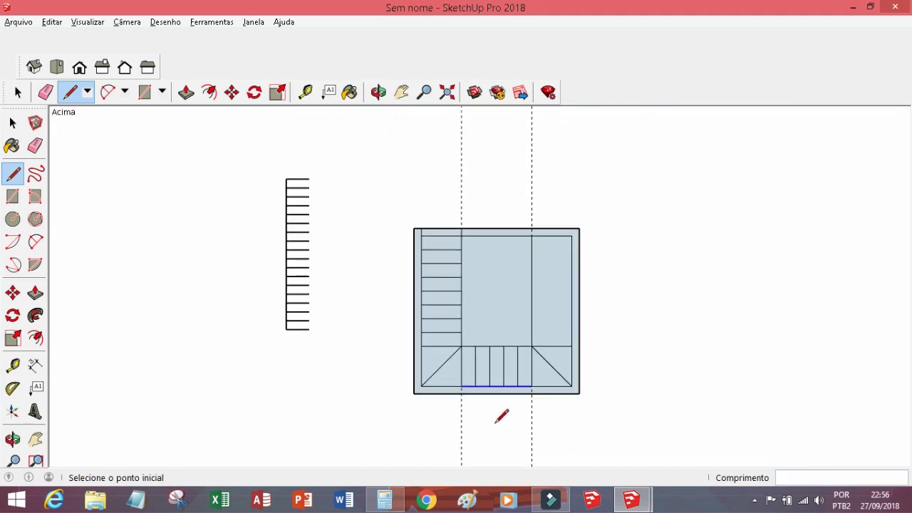
scroll(480, 406, "up", 2)
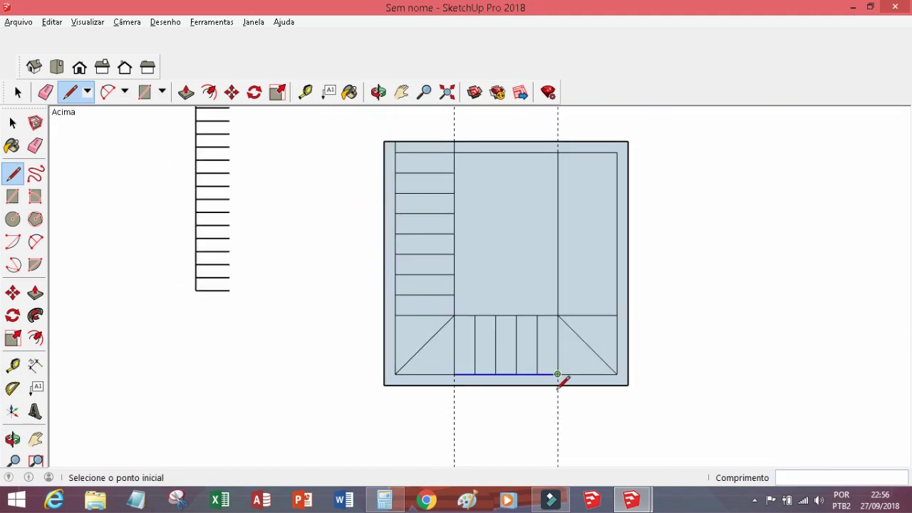
scroll(557, 405, "down", 1)
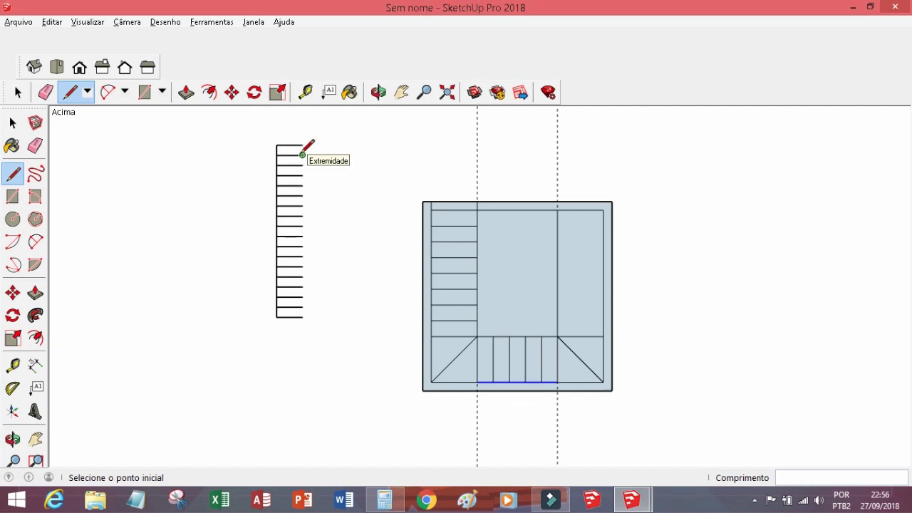
key("space")
scroll(508, 401, "up", 1)
scroll(447, 177, "up", 2)
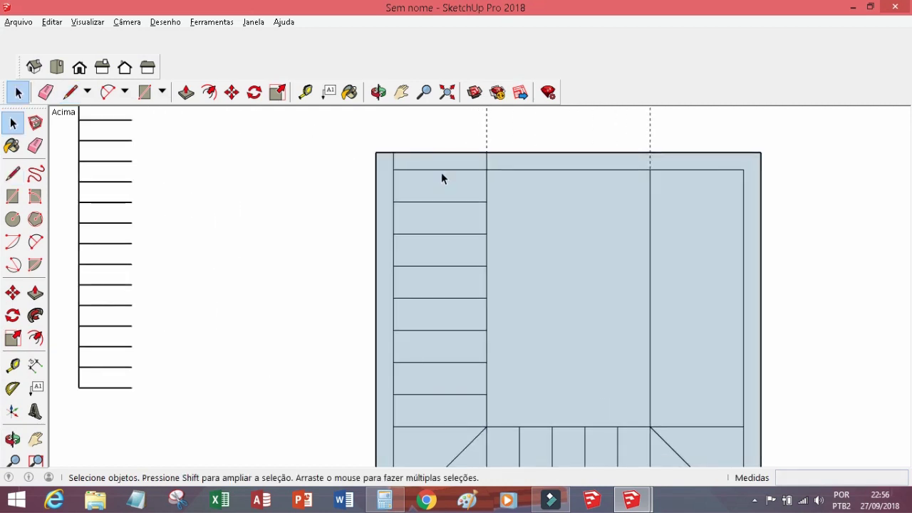
left_click(444, 170)
left_click(440, 202, "shift")
left_click(453, 233, "shift")
left_click(455, 266, "shift")
left_click(453, 297, "shift")
left_click(453, 394, "shift")
scroll(520, 256, "down", 3)
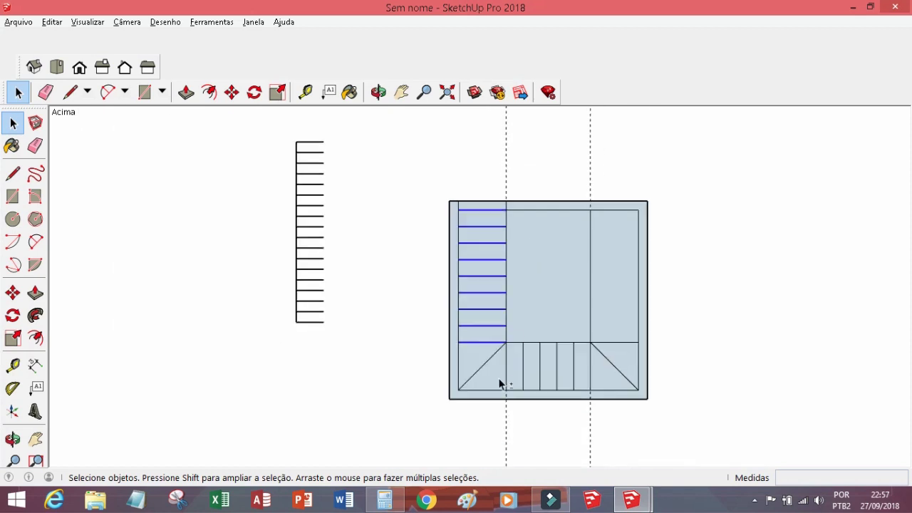
Extend the count by adding the corner diagonals, the lower flight's tread lines and the right corner square's upper edge to the selection
scroll(495, 356, "up", 3)
left_click(491, 332, "shift")
left_click(512, 335, "shift")
left_click(544, 335, "shift")
left_click(576, 335, "shift")
left_click(607, 335, "shift")
left_click(638, 336, "shift")
left_click(670, 335, "shift")
left_click(695, 311, "shift")
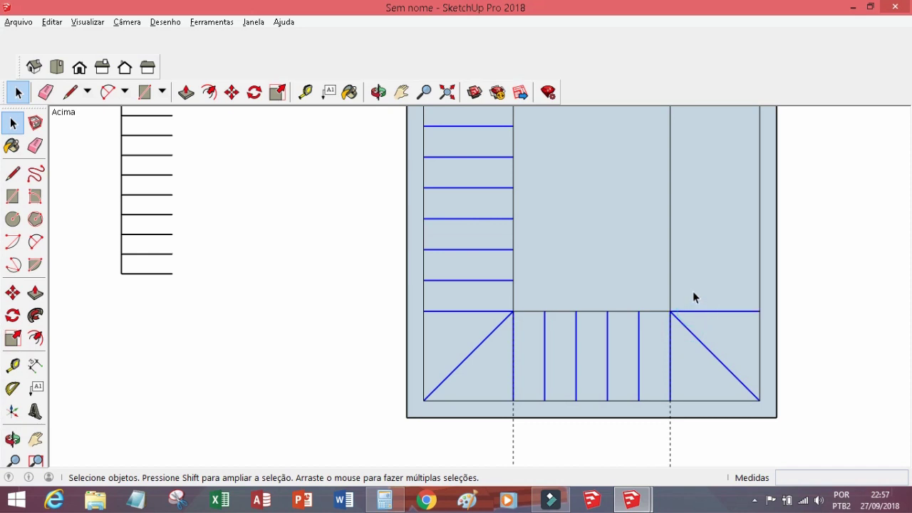
scroll(383, 384, "down", 1)
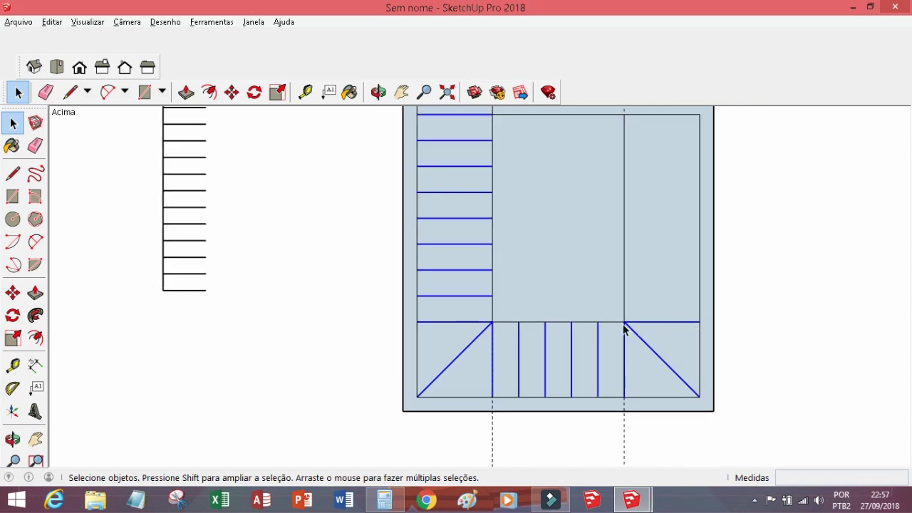
Erase the diagonals from the plan's two lower corner squares
left_click(45, 92)
left_click(463, 349)
left_click(665, 366)
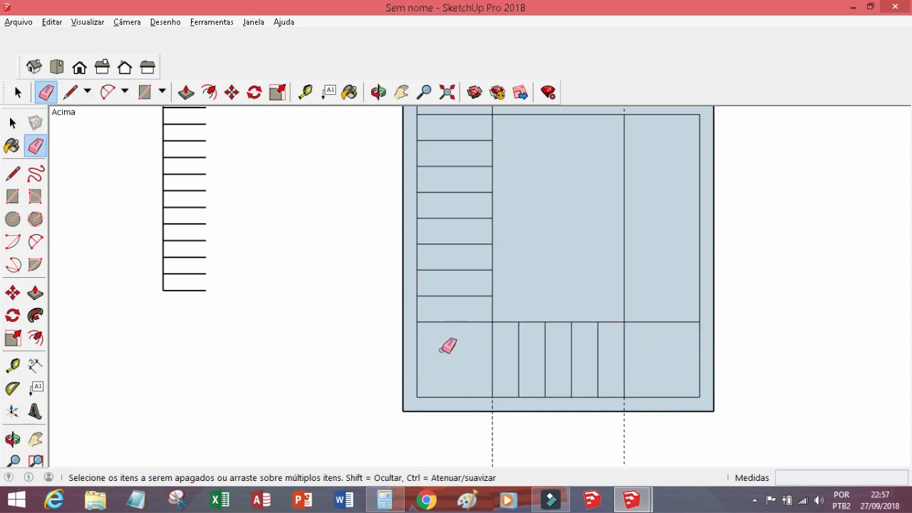
Place two horizontal guides through the left flight's two lowest tread lines, measuring up from the corner square's upper edge
left_click(70, 92)
left_click(304, 91)
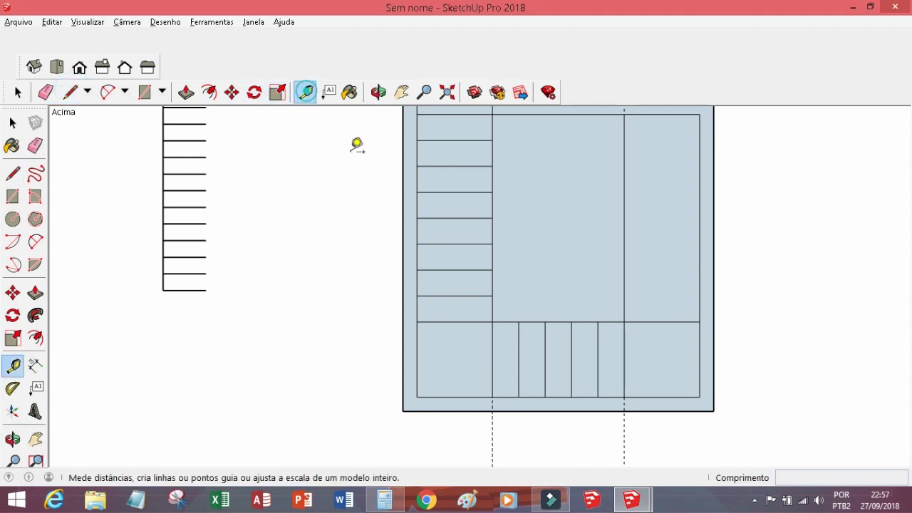
left_click(454, 322)
left_click(455, 295)
left_click(470, 295)
left_click(475, 271)
Draw two 800 mm tread lines across the right band where the horizontal guides cross it
left_click(70, 92)
left_click(624, 271)
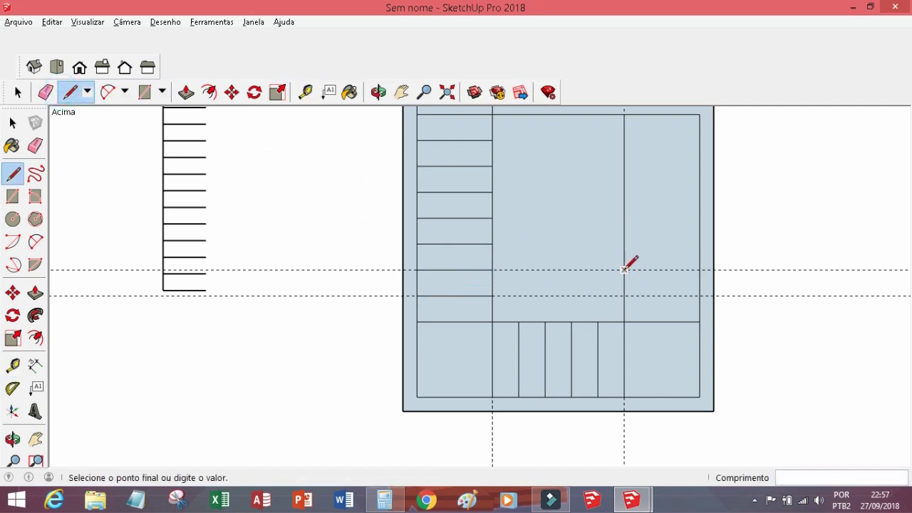
left_click(700, 270)
left_click(624, 295)
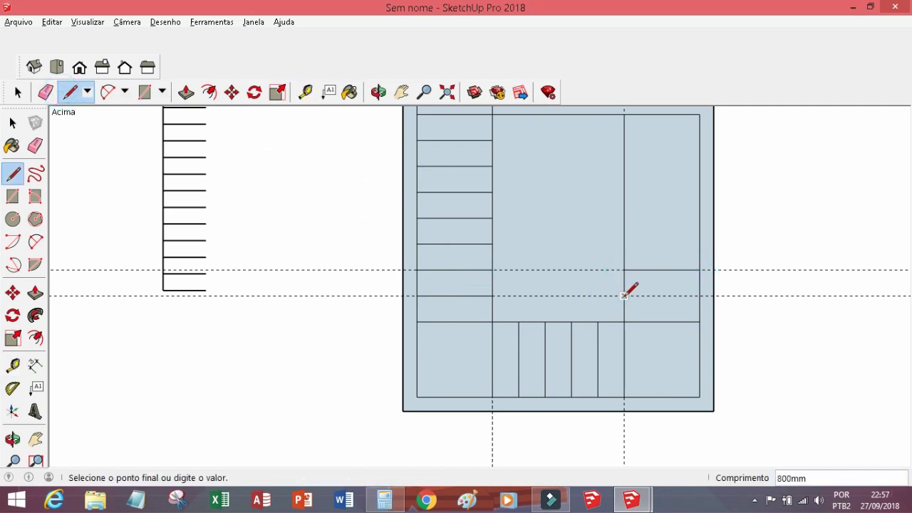
left_click(699, 295)
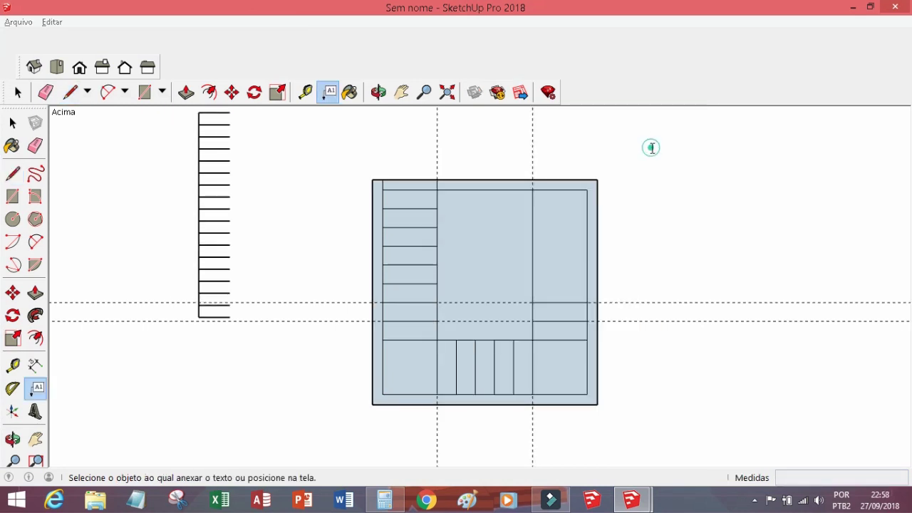
Add a text note beside the plan reading "17 espelhos" with "alt dos espe176" on a second line
left_click(650, 145)
type("17 espe")
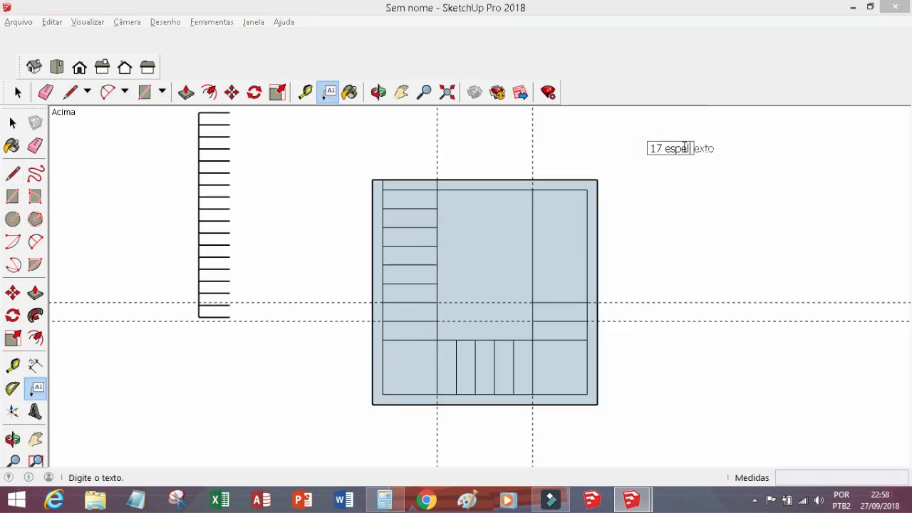
type("lhos")
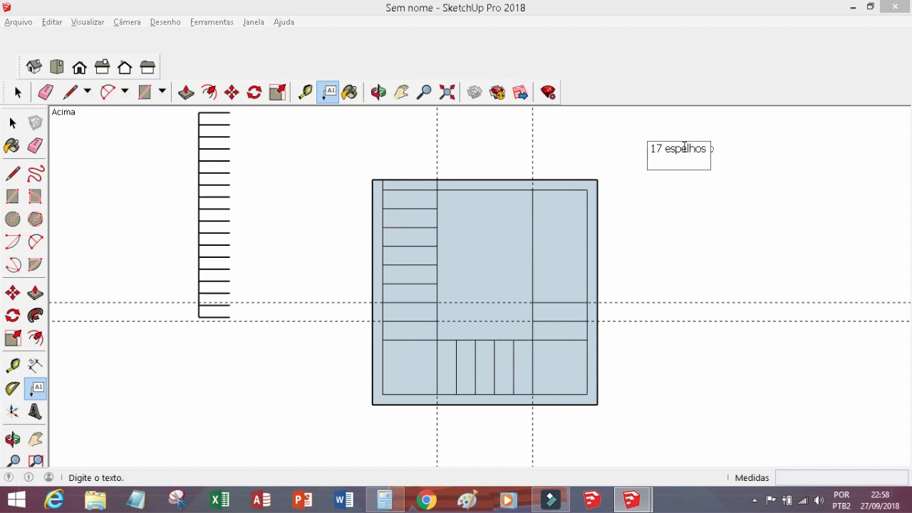
key("Return")
type("alt dos espe176")
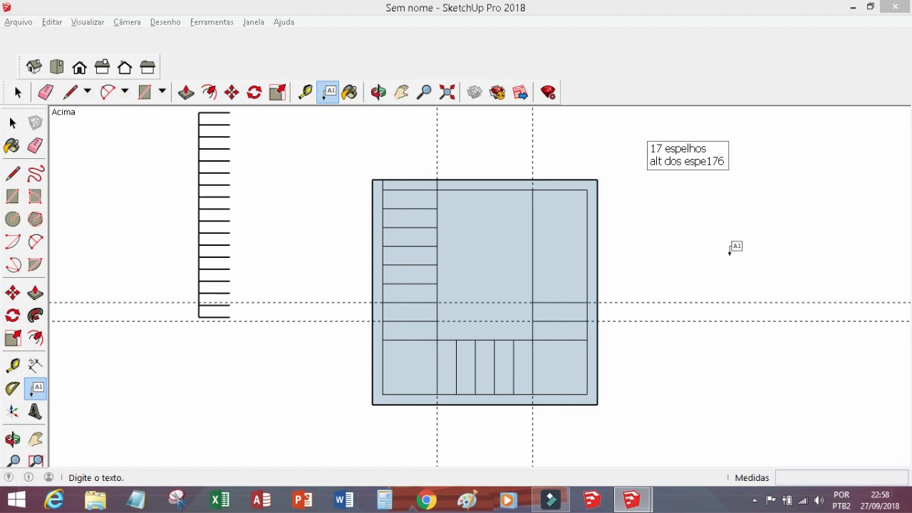
left_click(729, 250)
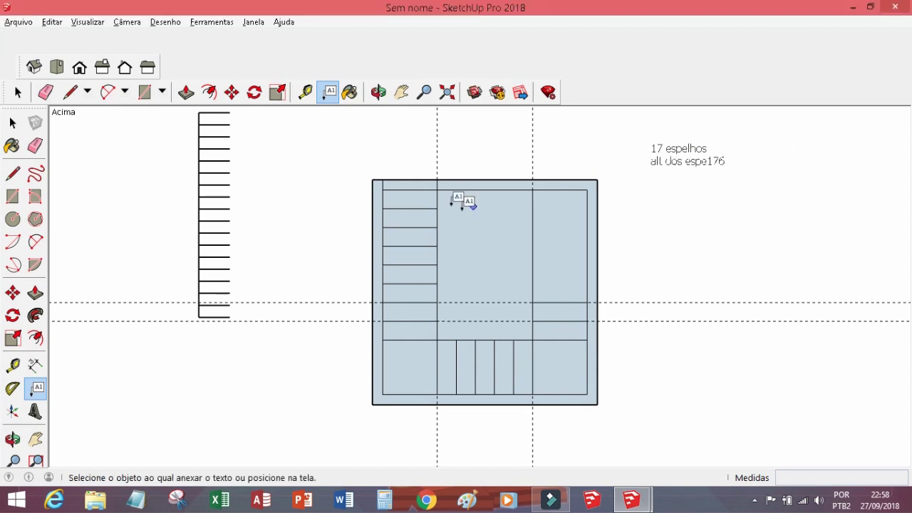
Count the left flight's tread lines from the upper end down to the corner square by adding each to the selection
scroll(431, 224, "up", 1)
scroll(420, 146, "down", 3)
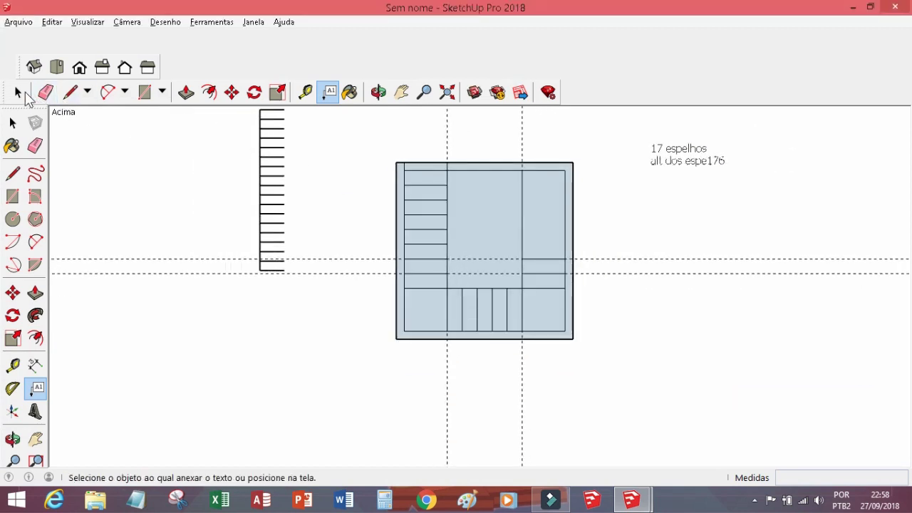
left_click(18, 93)
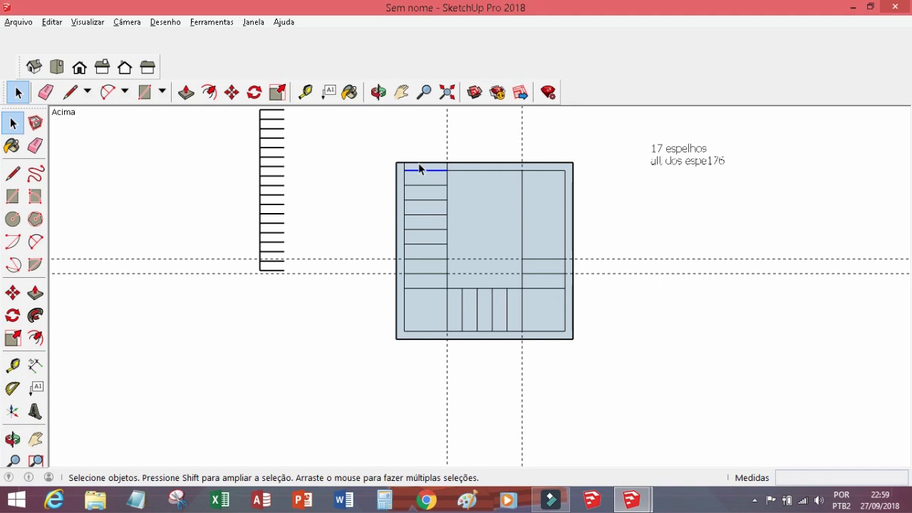
scroll(427, 171, "up", 3)
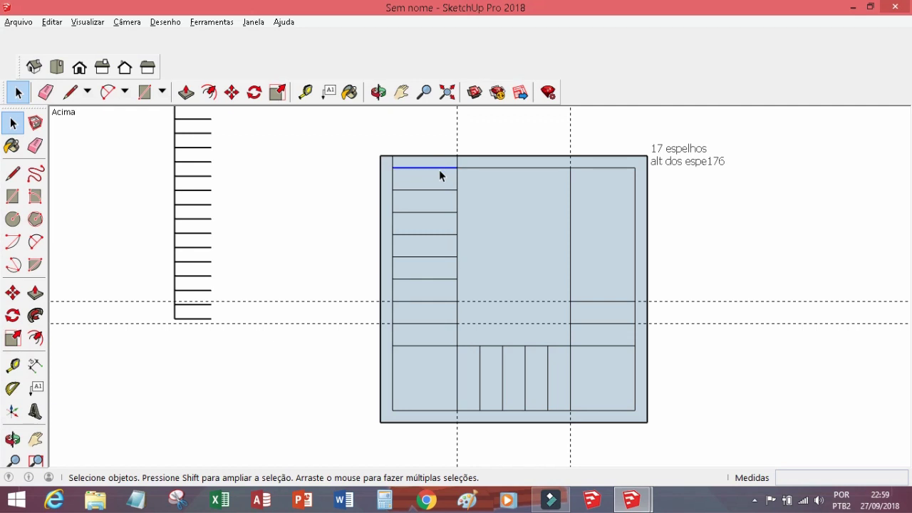
left_click(441, 190, "shift")
left_click(436, 212, "shift")
left_click(436, 235, "shift")
left_click(439, 257, "shift")
left_click(443, 278, "shift")
left_click(443, 302, "shift")
left_click(444, 323, "shift")
left_click(447, 346, "shift")
Continue the count by adding the lower flight's tread lines, the right corner square's edges and the tread line above it
left_click(458, 356, "shift")
left_click(479, 367, "shift")
left_click(502, 371, "shift")
left_click(525, 368, "shift")
left_click(548, 372, "shift")
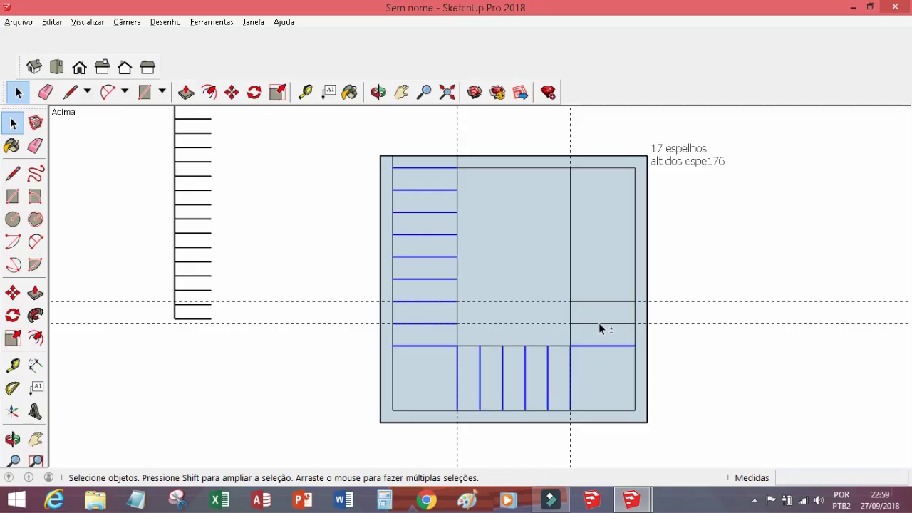
left_click(599, 324, "shift")
Erase the right band's upper tread line, all the guides and the band's inner edge above the remaining tread
left_click(46, 92)
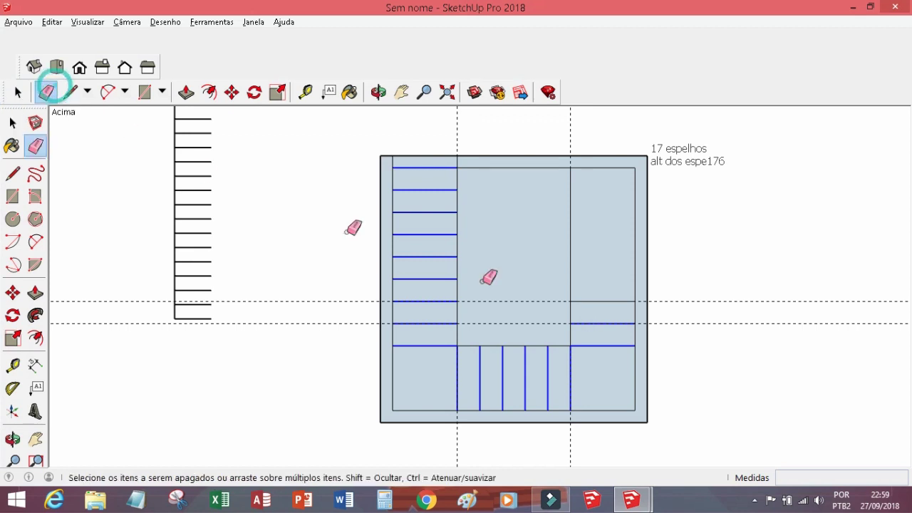
left_click(611, 299)
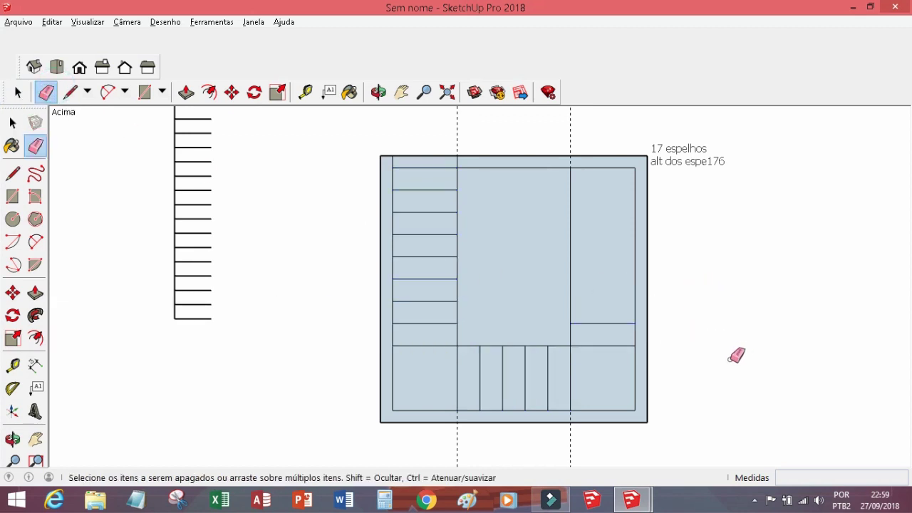
left_click(568, 256)
left_click(456, 134)
scroll(417, 353, "down", 1)
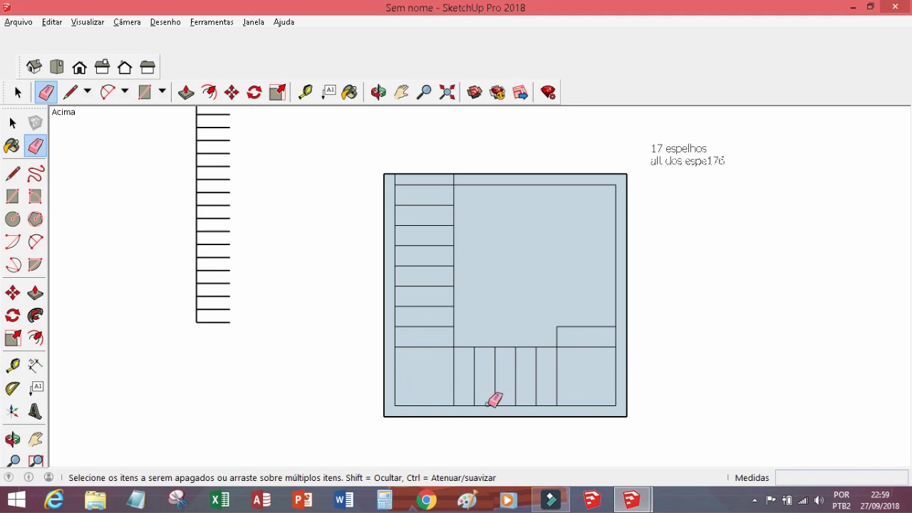
Draw two winder lines in the lower-left corner square, from its inner corner to the midpoints of its two outer edges
left_click(69, 91)
left_click(453, 346)
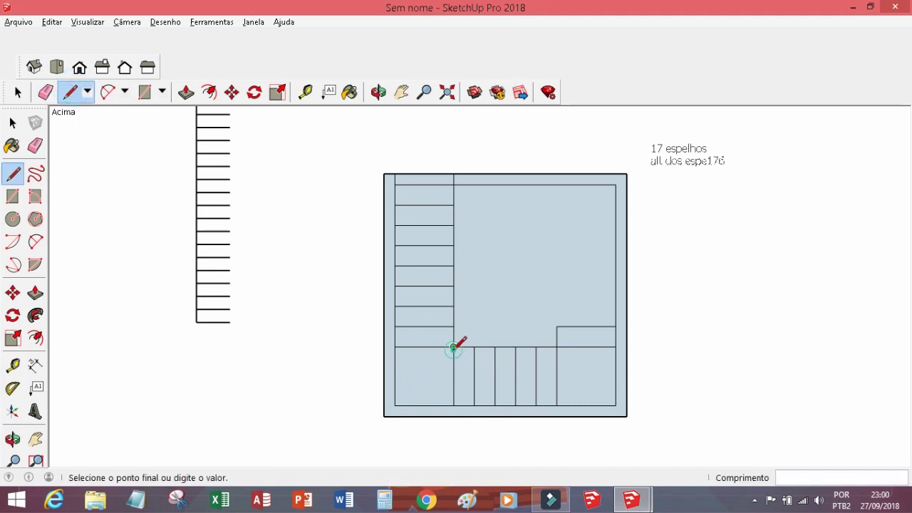
key("Escape")
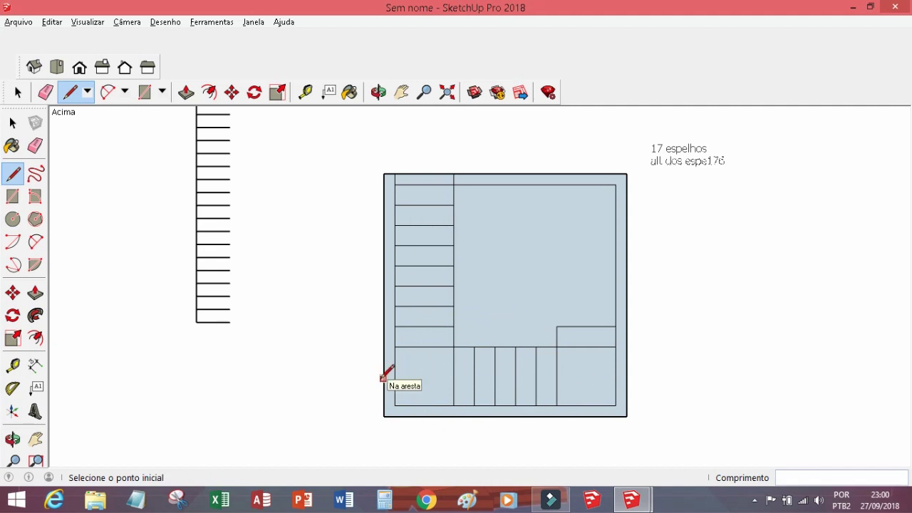
left_click(454, 347)
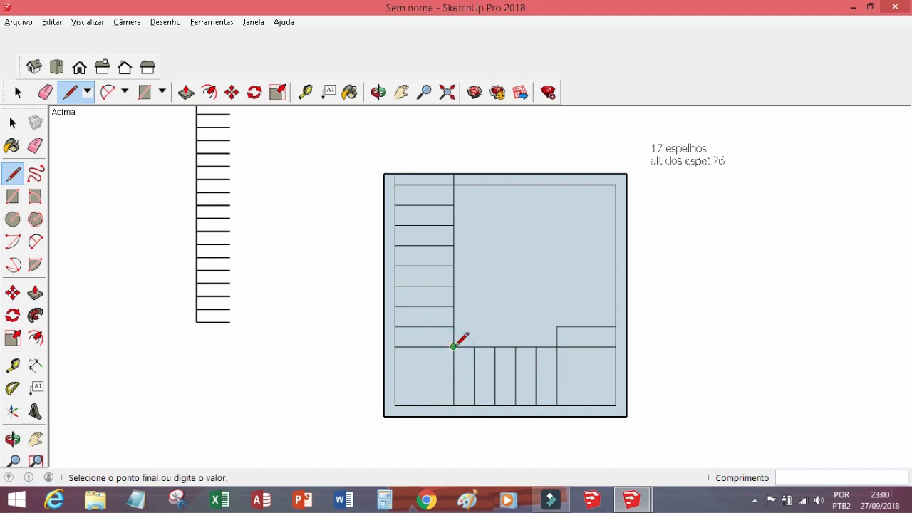
key("Escape")
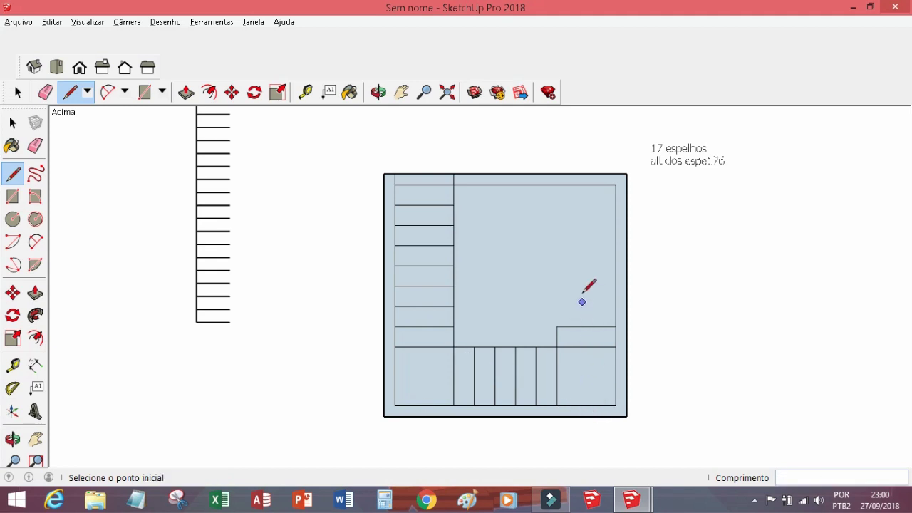
left_click(454, 346)
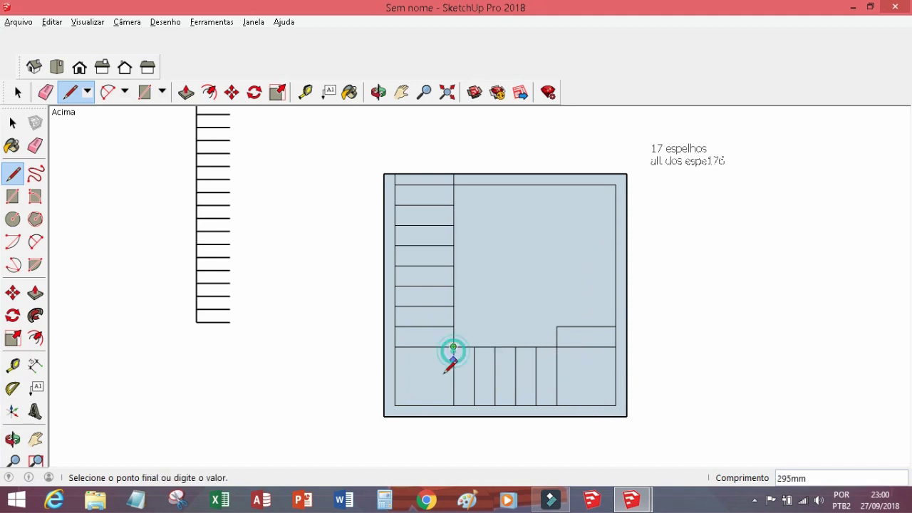
left_click(424, 405)
left_click(454, 346)
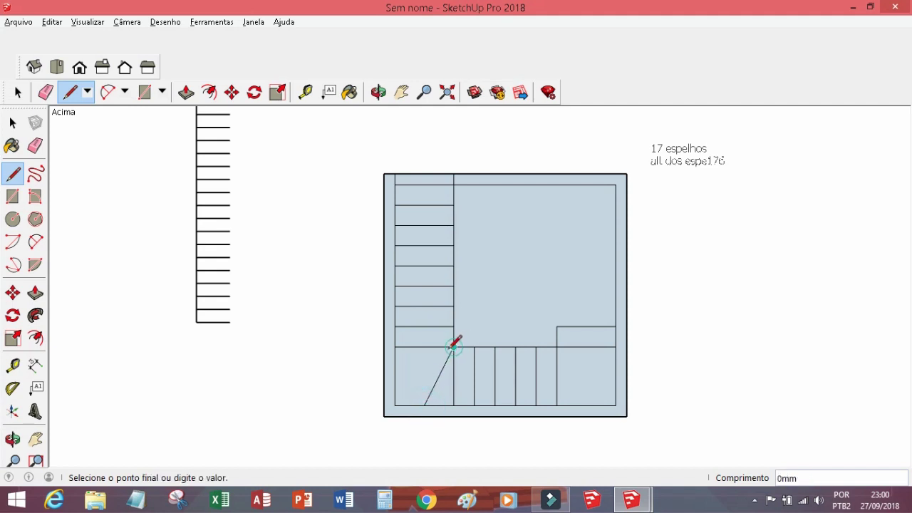
left_click(396, 374)
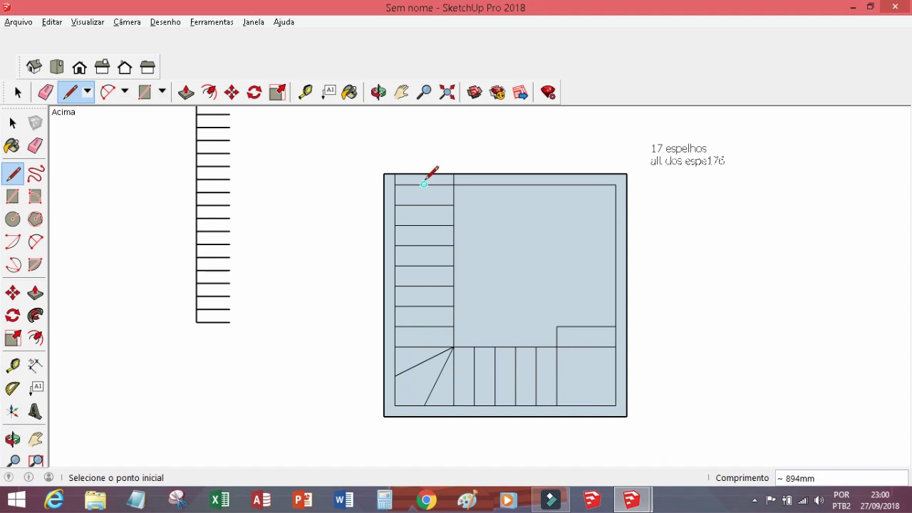
Erase the remaining tread above the right corner square together with the square's upper edge
key("space")
scroll(425, 184, "up", 2)
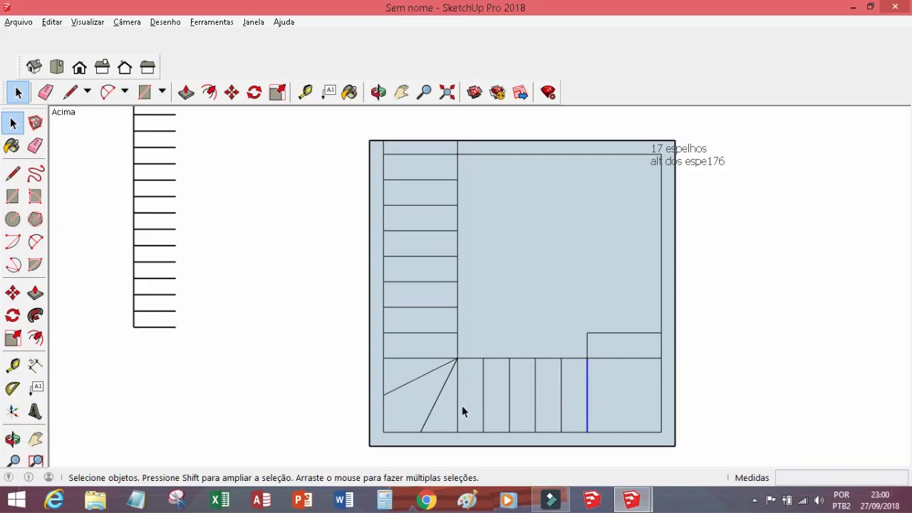
left_click(44, 92)
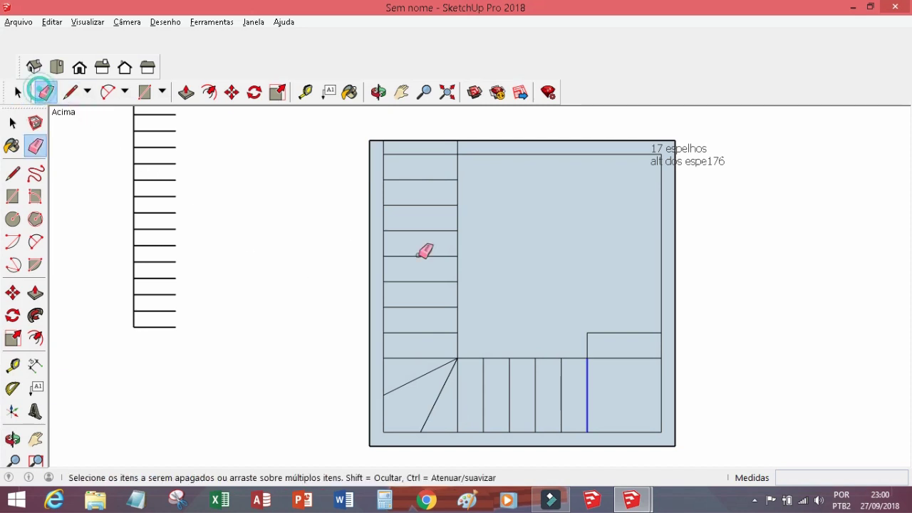
mouse_move(590, 324)
left_mouse_down()
mouse_move(621, 353)
mouse_move(633, 388)
mouse_move(586, 349)
left_mouse_up()
left_click(585, 346)
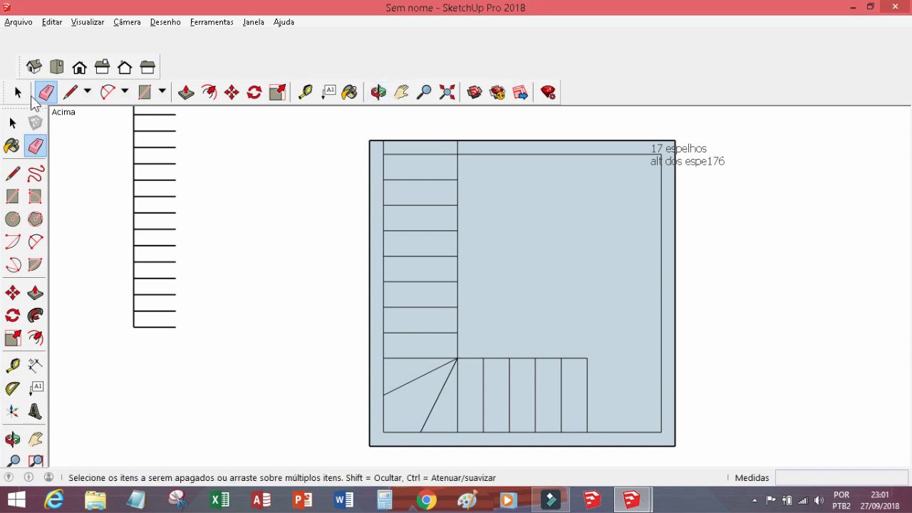
Select the stair linework inside the plan, copy it and switch to the SketchUp window with the building model
key("space")
left_click_drag(620, 422, 406, 171)
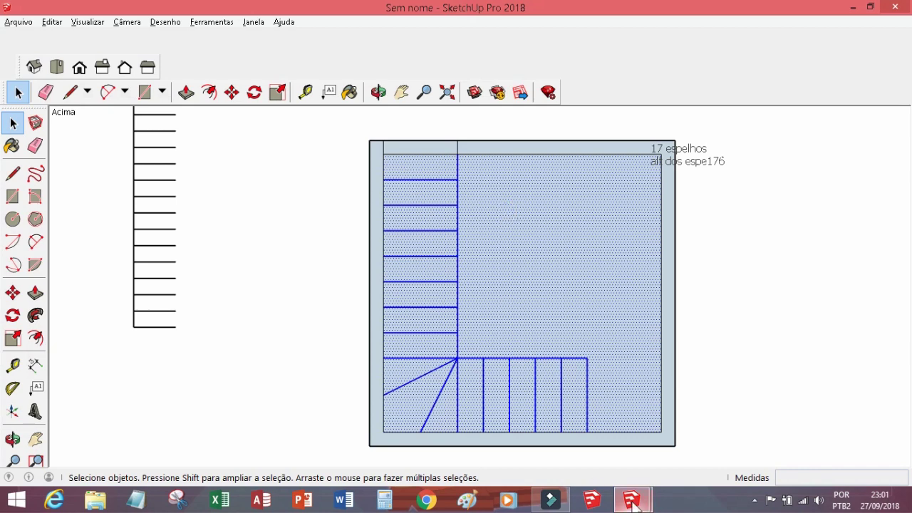
mouse_move(625, 502)
left_click(582, 445)
Paste the stair plan onto the lower room's floor, aligned with its inner corner at the model origin
left_click_drag(498, 274, 270, 285)
left_click(57, 67)
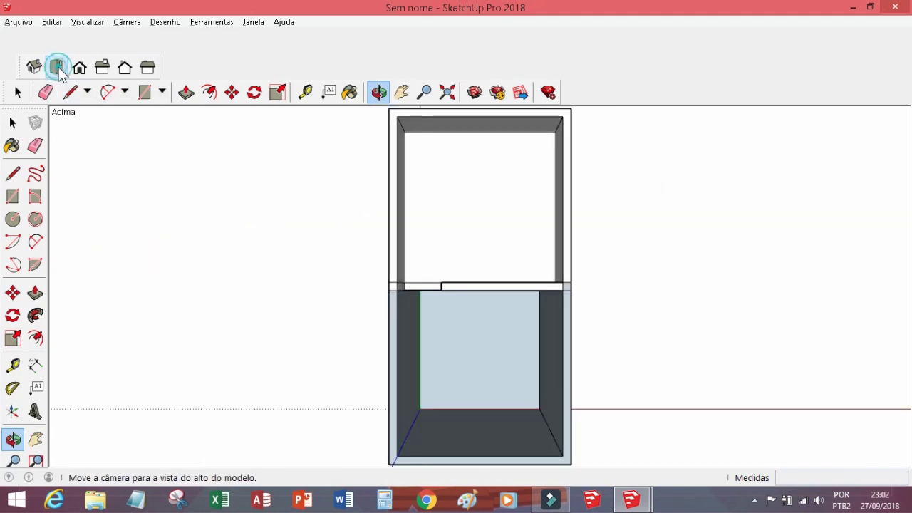
left_click_drag(510, 339, 475, 295)
key("ctrl+v")
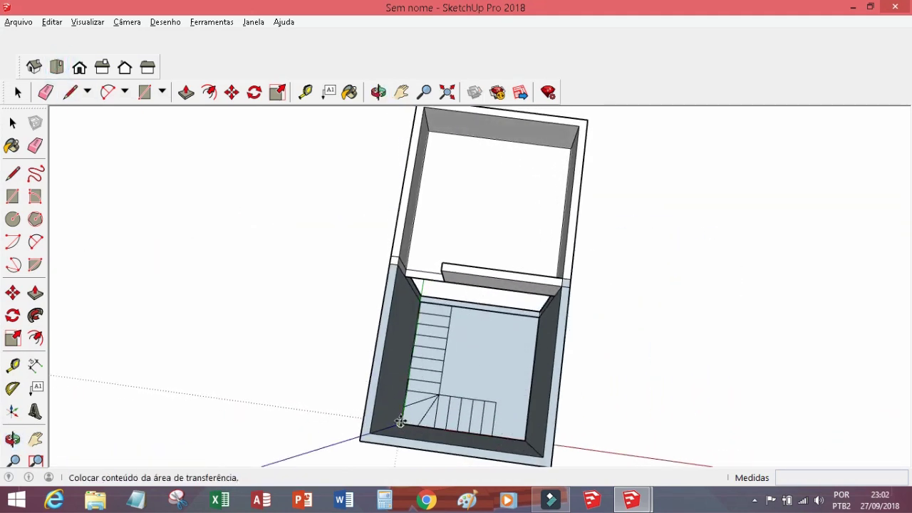
left_click(401, 424)
scroll(500, 414, "up", 4)
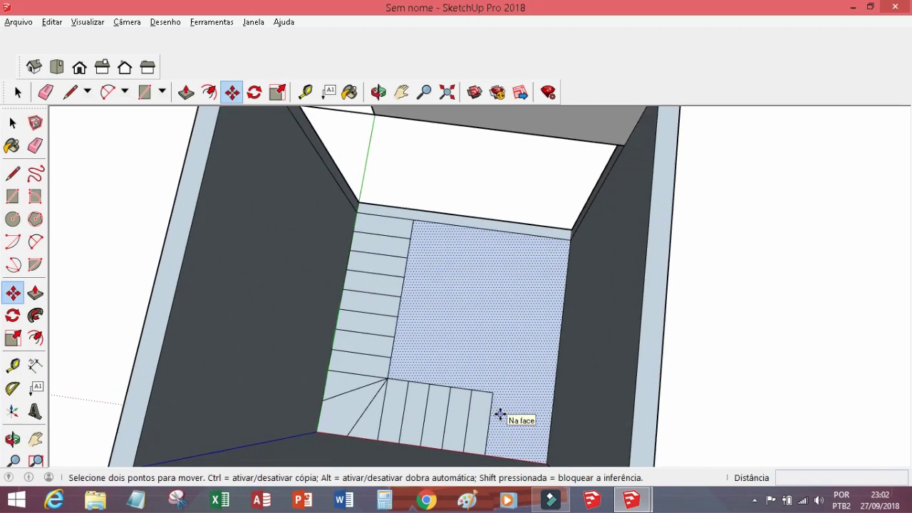
Delete the tall wall faces and corner edge enclosing the room to expose the stair plan on its floor
scroll(500, 414, "down", 5)
left_click(378, 92)
left_click_drag(427, 328, 271, 91)
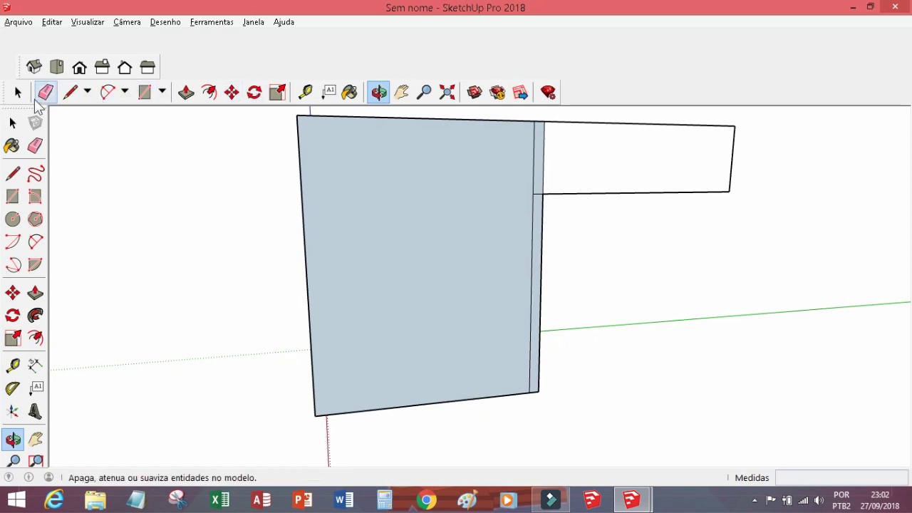
left_click(18, 92)
left_click_drag(421, 289, 284, 204)
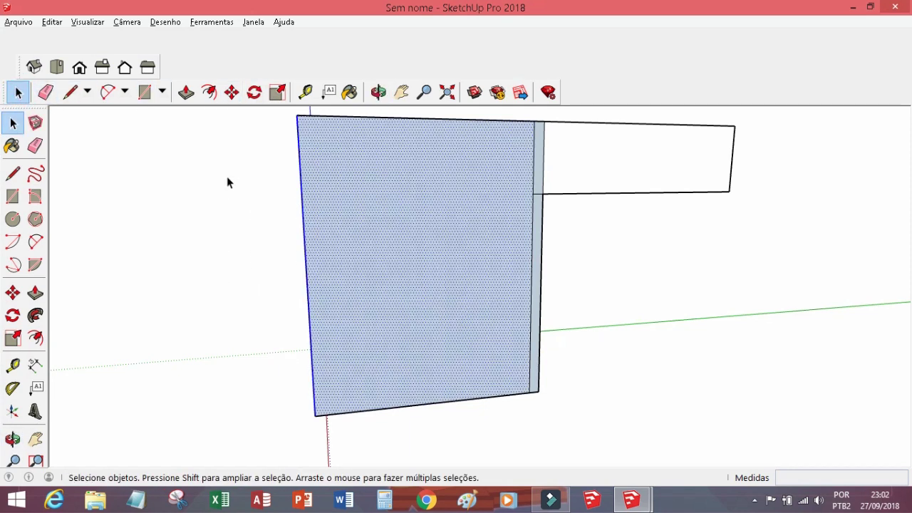
key("Delete")
Examine the pasted stair plan on the room's exposed floor from an oblique view above
scroll(444, 399, "down", 3)
scroll(377, 381, "up", 5)
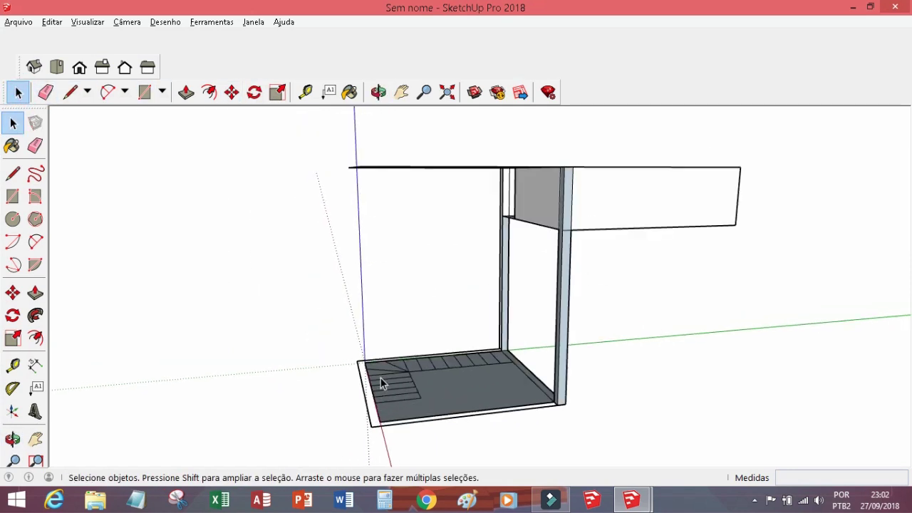
left_click(378, 92)
left_click_drag(363, 191, 507, 364)
scroll(470, 291, "down", 2)
scroll(468, 366, "up", 4)
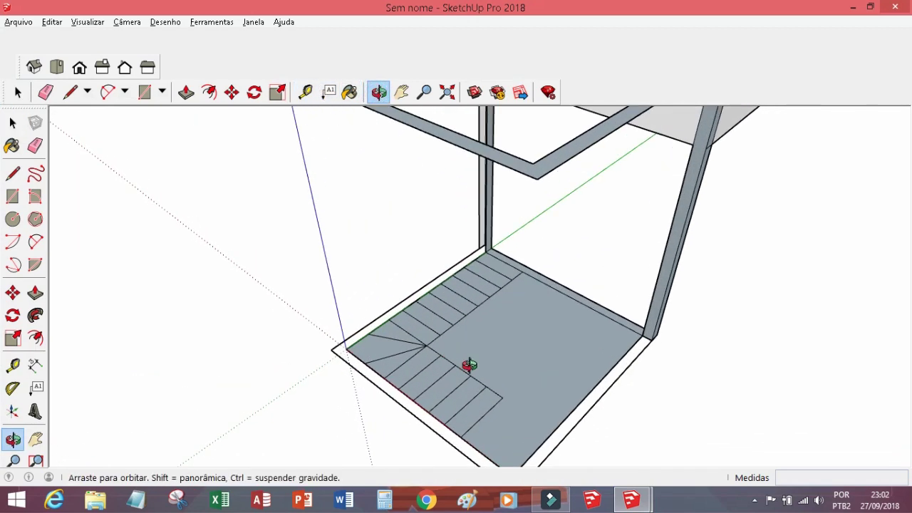
scroll(470, 368, "down", 3)
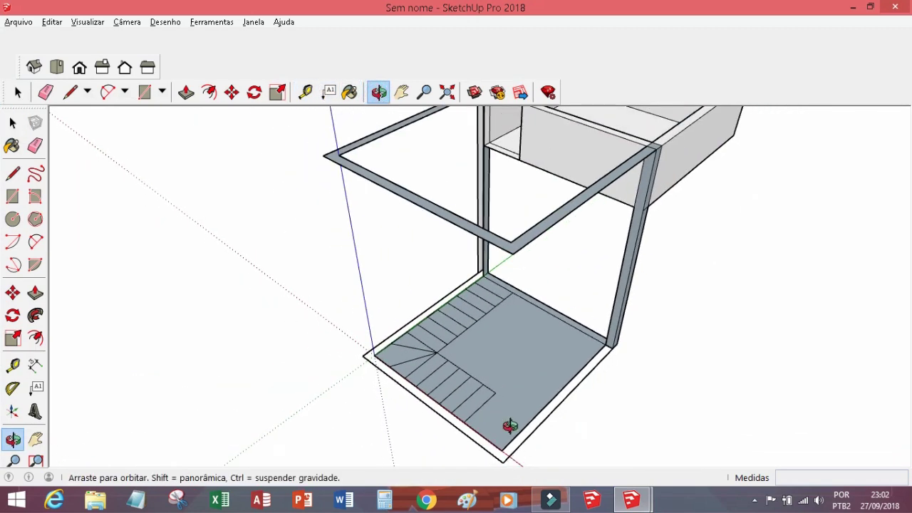
scroll(508, 436, "down", 1)
scroll(499, 423, "up", 4)
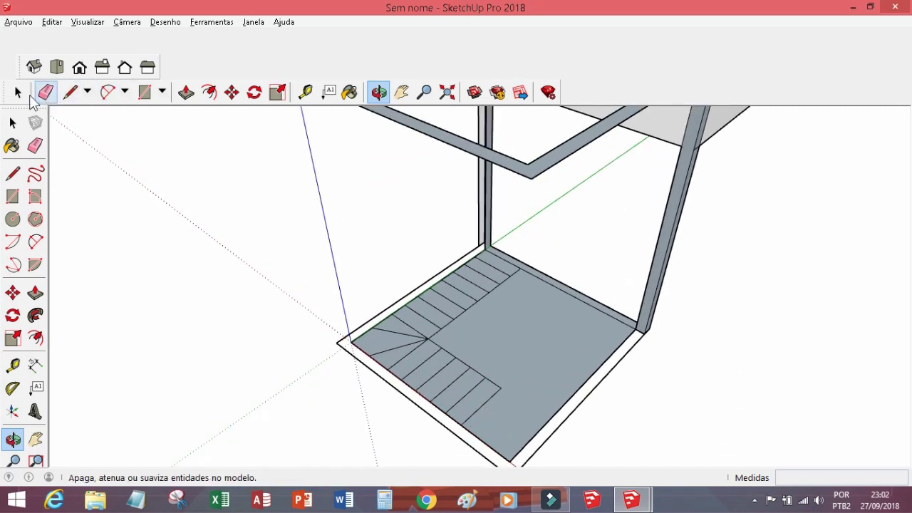
Extrude the outermost tread of the lower flight 176 mm upward with Push/Pull
left_click(18, 92)
left_click(484, 386)
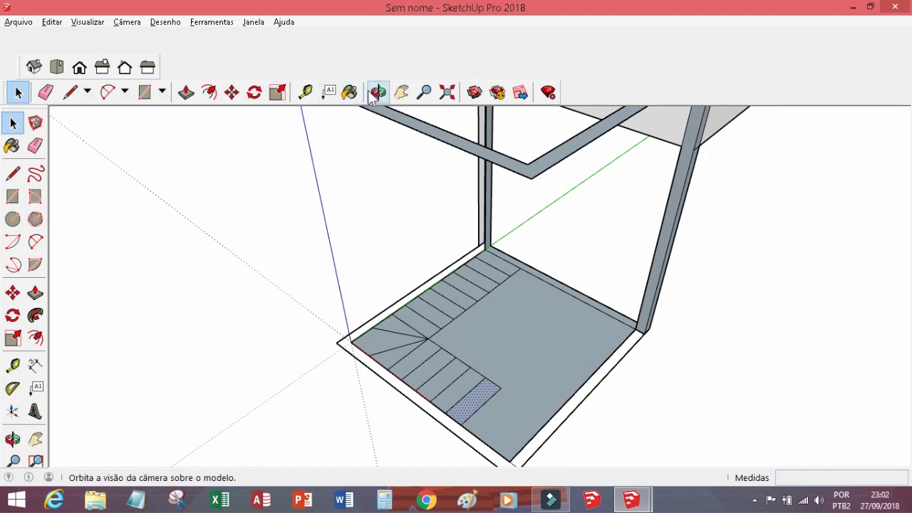
left_click(186, 93)
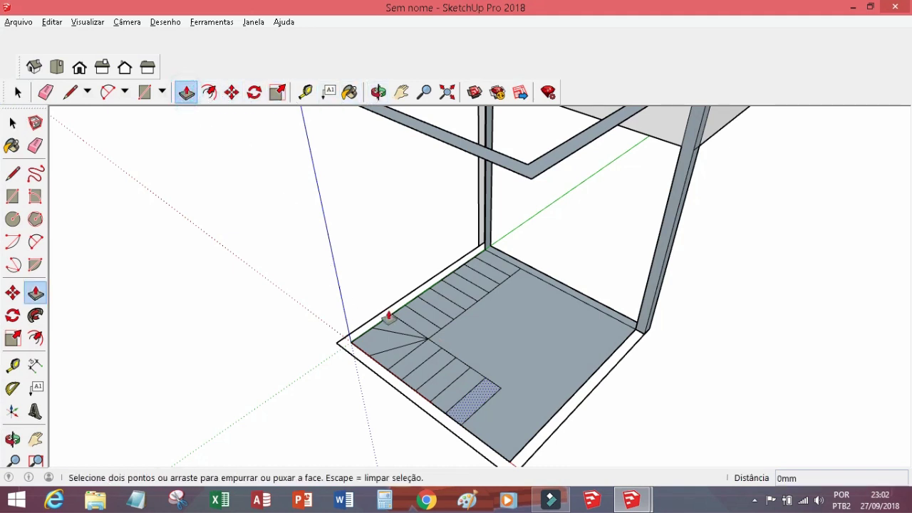
left_click(491, 385)
type("1")
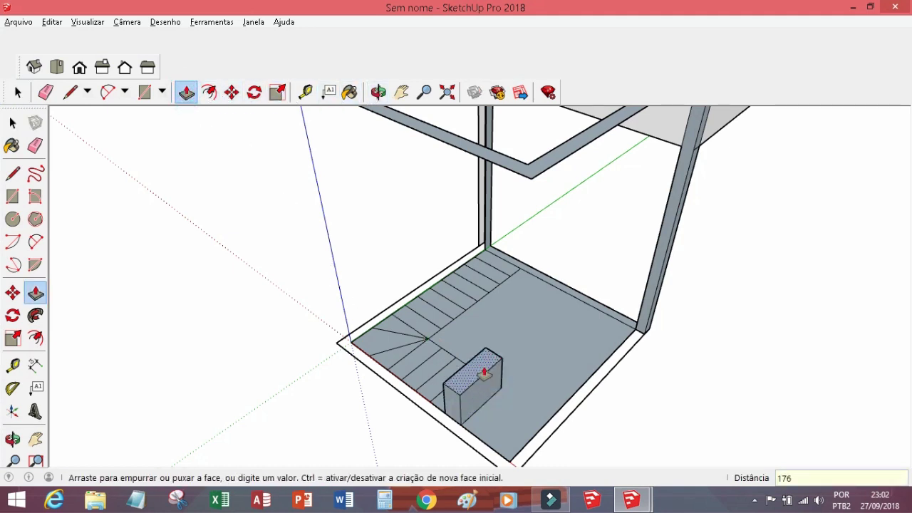
type("76")
key("Return")
Extrude the remaining lower-flight treads and the winder treads, each one riser higher than the tread before it
left_click(462, 378)
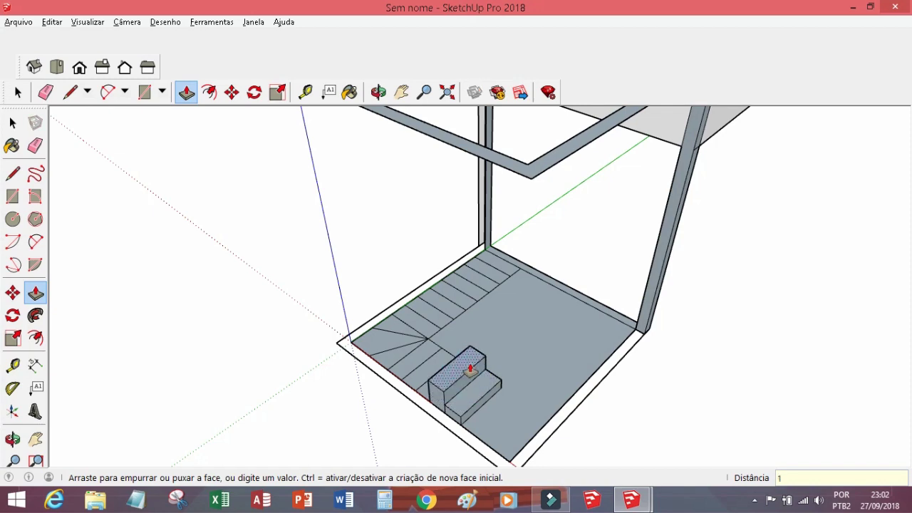
left_click(423, 350)
middle_click_drag(423, 350, 525, 356)
left_click(498, 346)
type("17")
key("Return")
Extrude the straight treads of the upper flight along the wall, each one riser higher than the previous tread
left_click(525, 357)
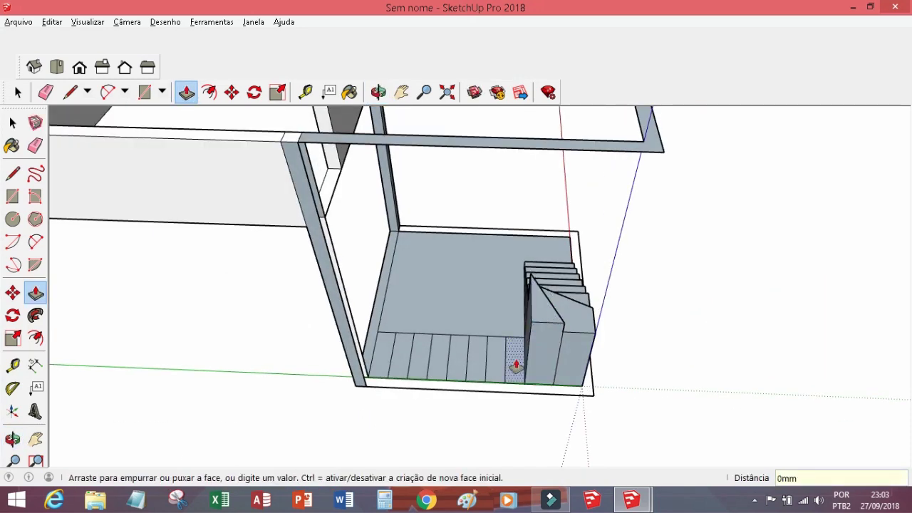
left_click(495, 339)
left_click(456, 367)
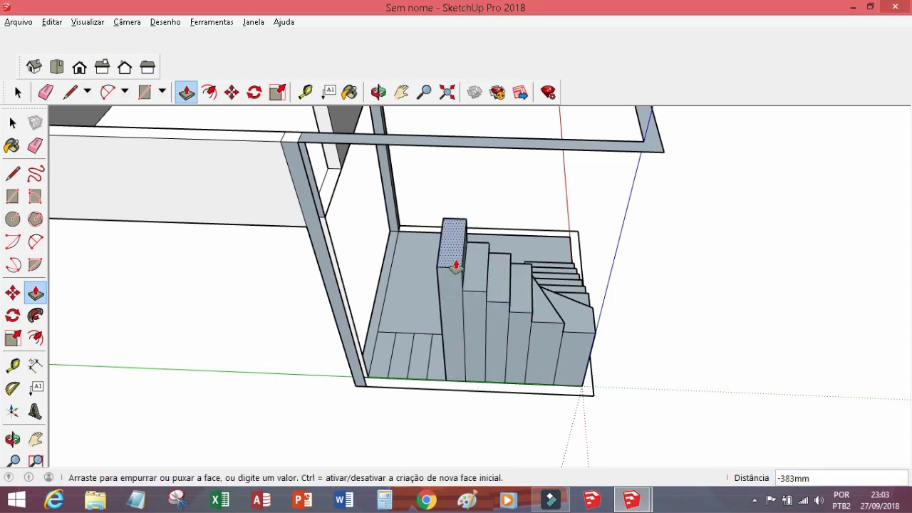
left_click(456, 261)
left_click(431, 363)
left_click(431, 254)
left_click(403, 366)
left_click(410, 234)
left_click(383, 360)
left_click(373, 220)
left_click(362, 360)
left_click(350, 207)
Draw an edge about 184 mm long between the top tread's outer corner and the upper floor's corner to close the last riser
middle_click_drag(350, 207, 518, 294)
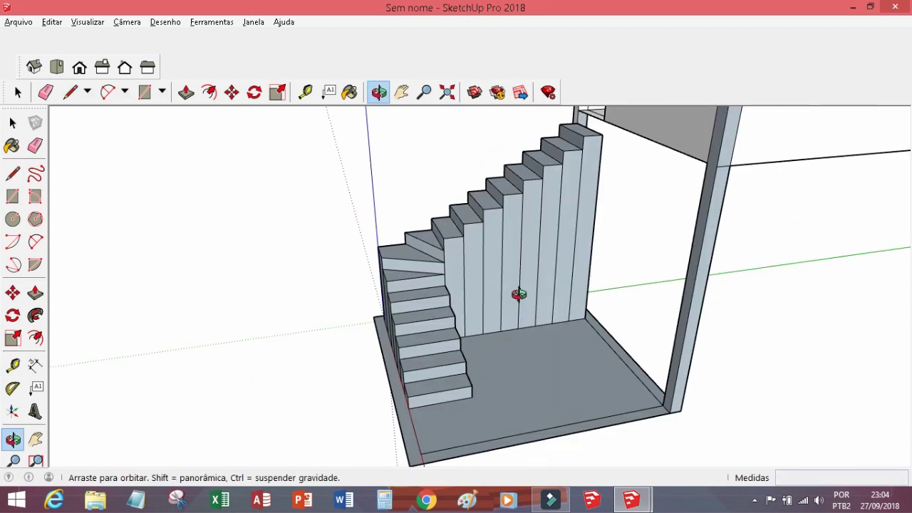
left_click_drag(587, 350, 606, 336)
scroll(537, 387, "down", 3)
scroll(569, 213, "up", 3)
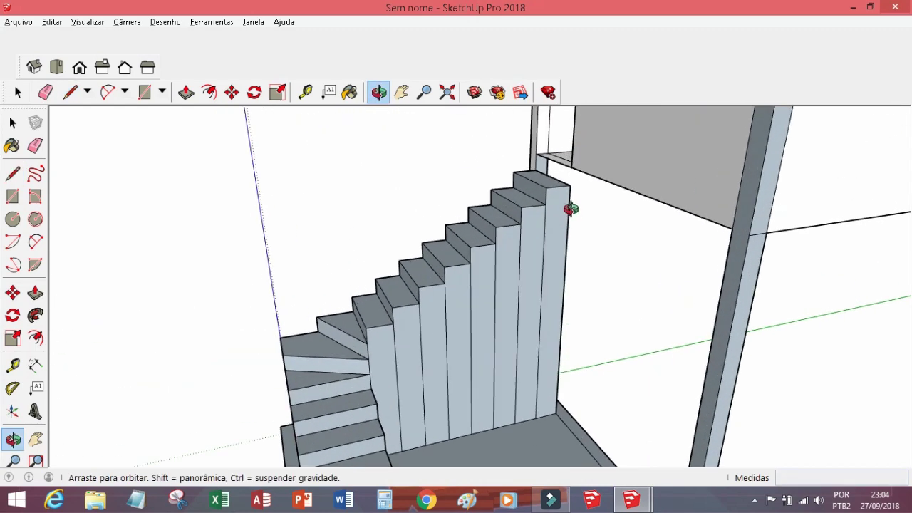
scroll(555, 145, "up", 3)
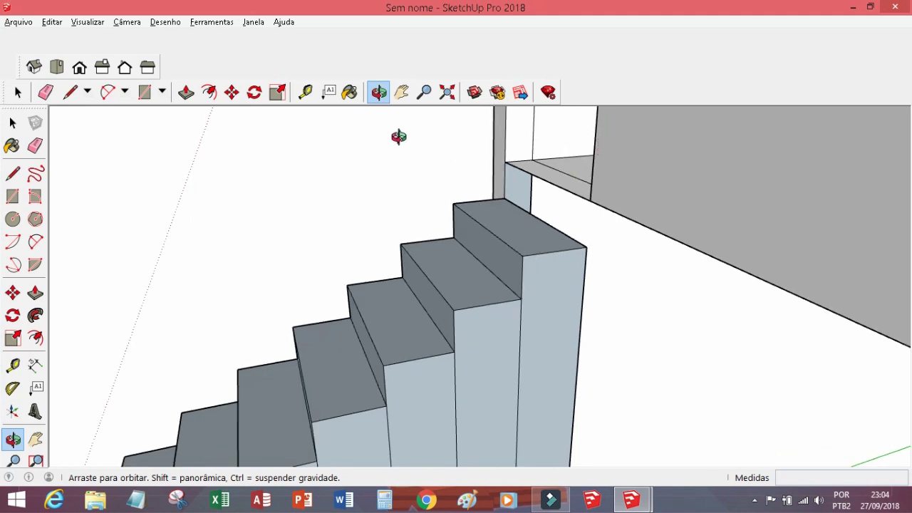
left_click(71, 93)
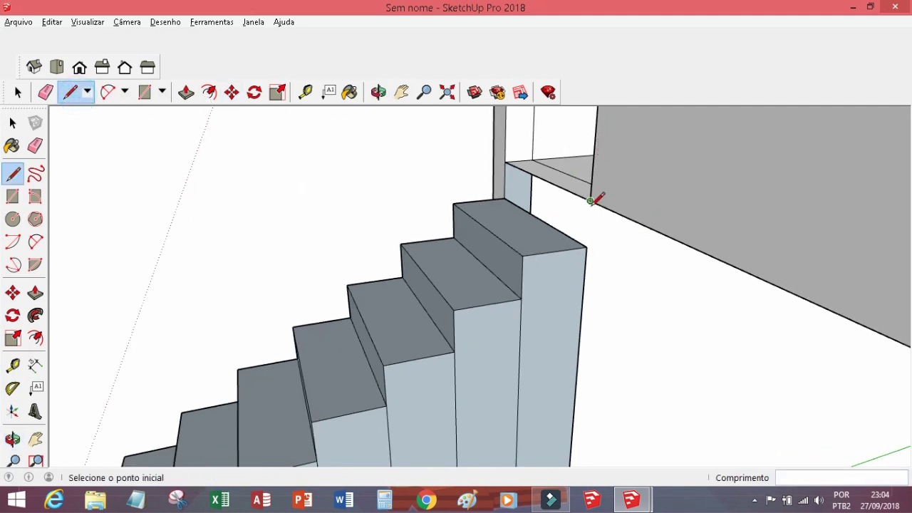
left_click(586, 246)
right_click(655, 282)
left_click(712, 305)
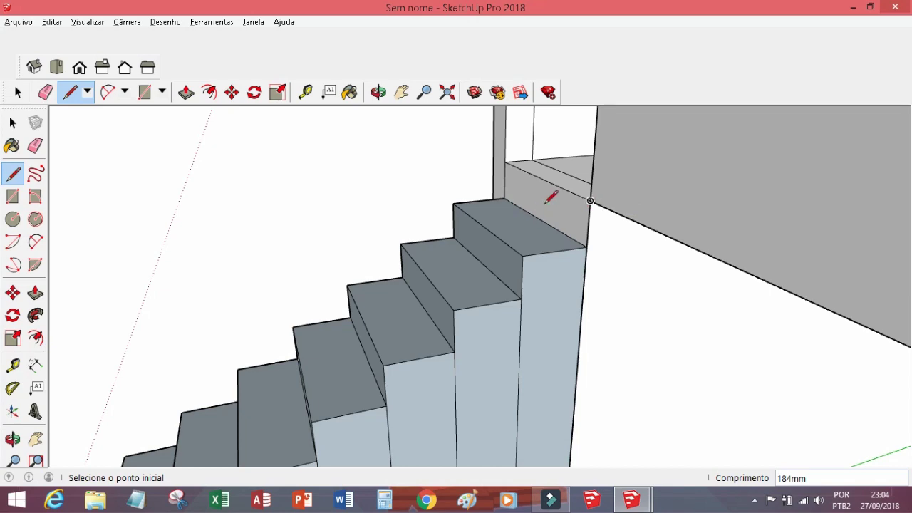
Erase the vertical edges of the solid mass under the staircase, leaving only its treads and risers
middle_click_drag(590, 196, 682, 375)
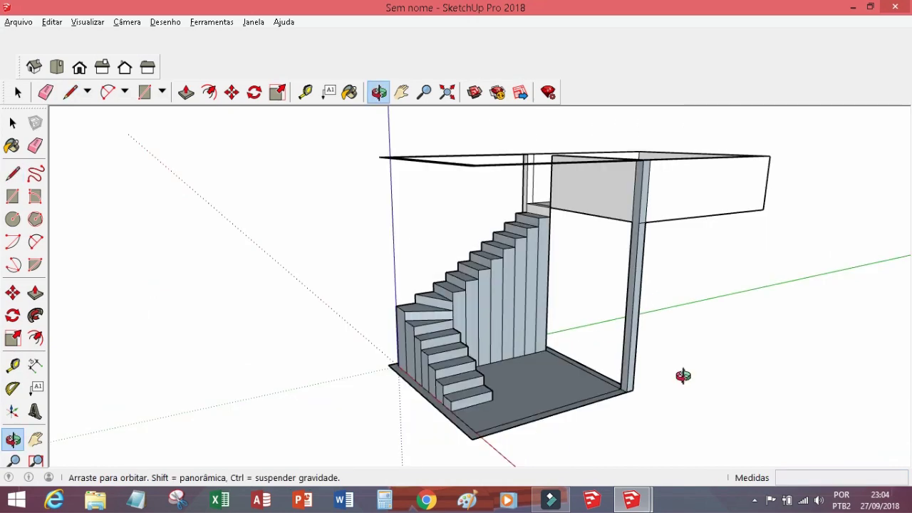
left_click_drag(682, 375, 77, 119)
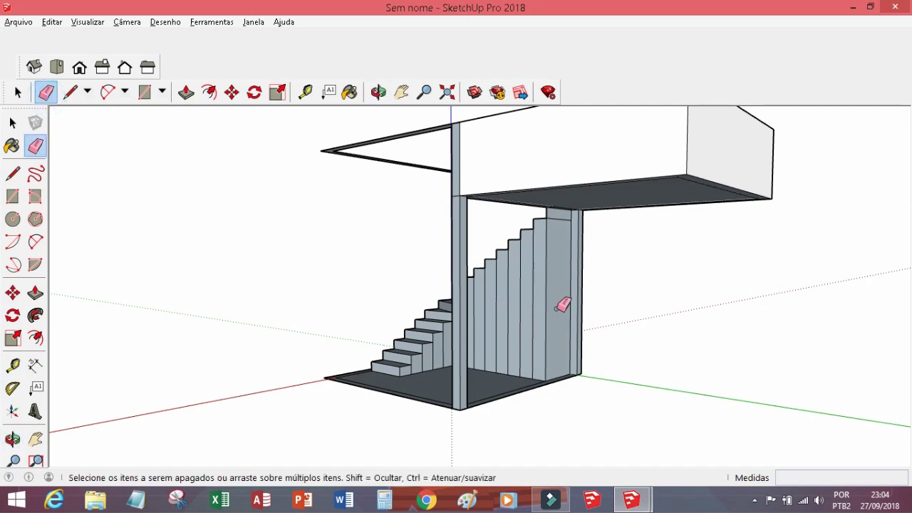
left_click_drag(475, 320, 472, 347)
mouse_move(472, 346)
middle_mouse_down()
mouse_move(363, 380)
mouse_move(397, 327)
mouse_move(586, 387)
mouse_move(509, 332)
mouse_move(535, 340)
mouse_move(289, 218)
mouse_move(476, 293)
mouse_move(751, 310)
middle_mouse_up()
Examine the treads and risers of the hollowed staircase, closing in on the bottom steps of the lower flight
key("l")
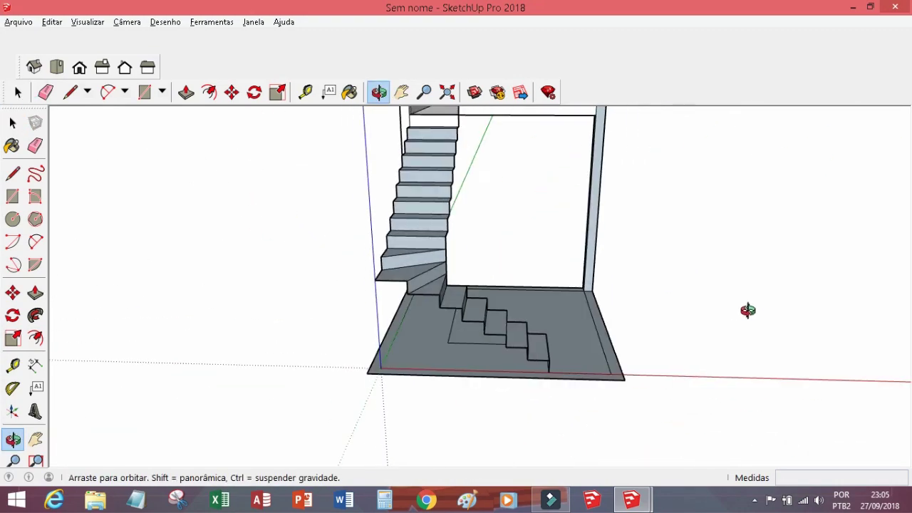
middle_click_drag(510, 317, 510, 286)
scroll(477, 329, "up", 3)
scroll(362, 171, "up", 5)
scroll(510, 286, "down", 5)
middle_click_drag(537, 230, 515, 251)
scroll(507, 374, "up", 3)
scroll(513, 337, "up", 3)
scroll(486, 331, "up", 3)
middle_click_drag(484, 321, 484, 347)
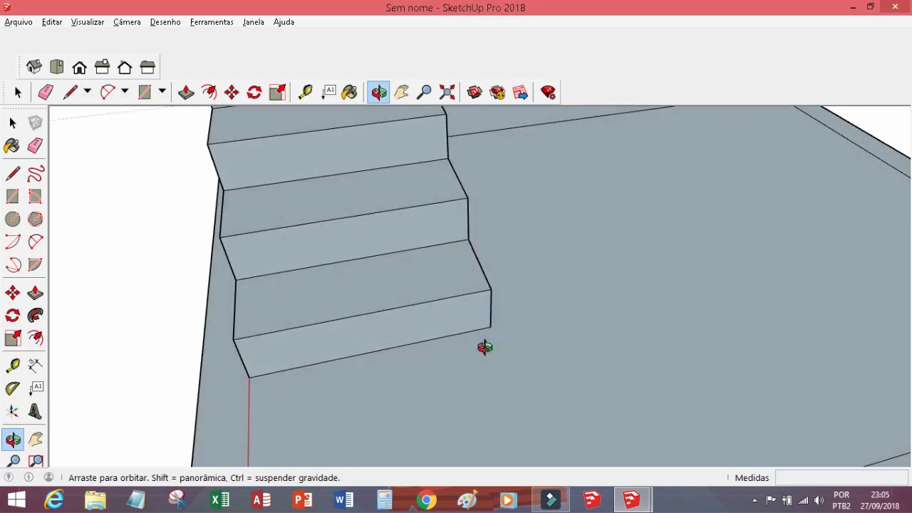
middle_click_drag(489, 309, 516, 316)
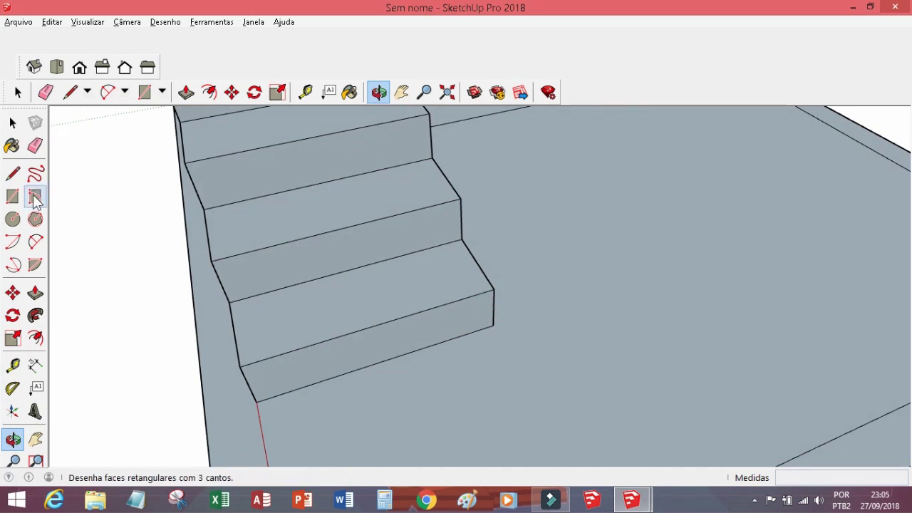
Draw a circular handrail profile around the foot of the post line on the bottom tread and erase the edge segment crossing it
left_click(15, 223)
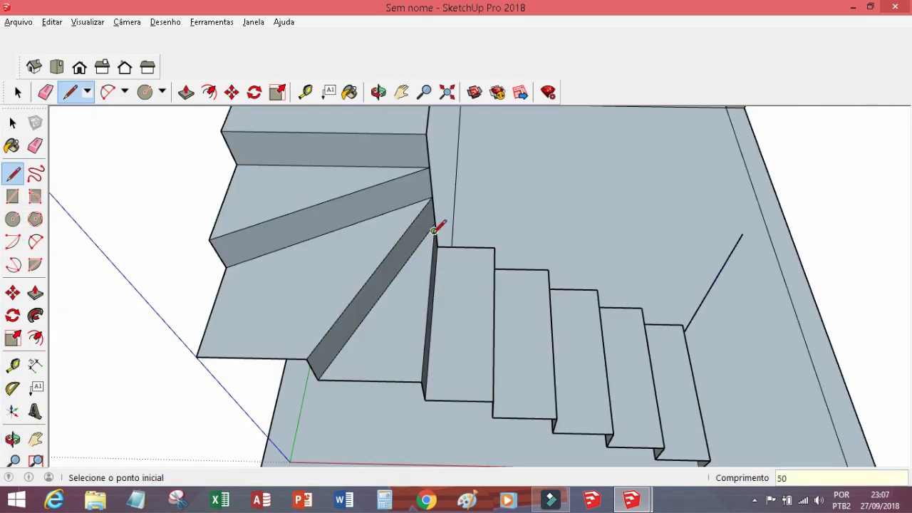
scroll(425, 134, "down", 3)
middle_click_drag(421, 138, 479, 275)
scroll(479, 274, "up", 5)
left_click(68, 92)
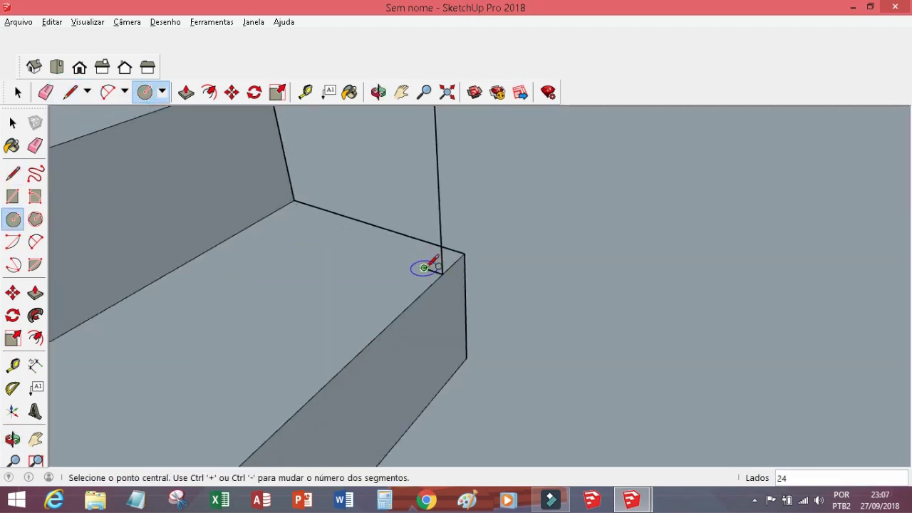
left_click(423, 267)
left_click(444, 266)
key("e")
key("c")
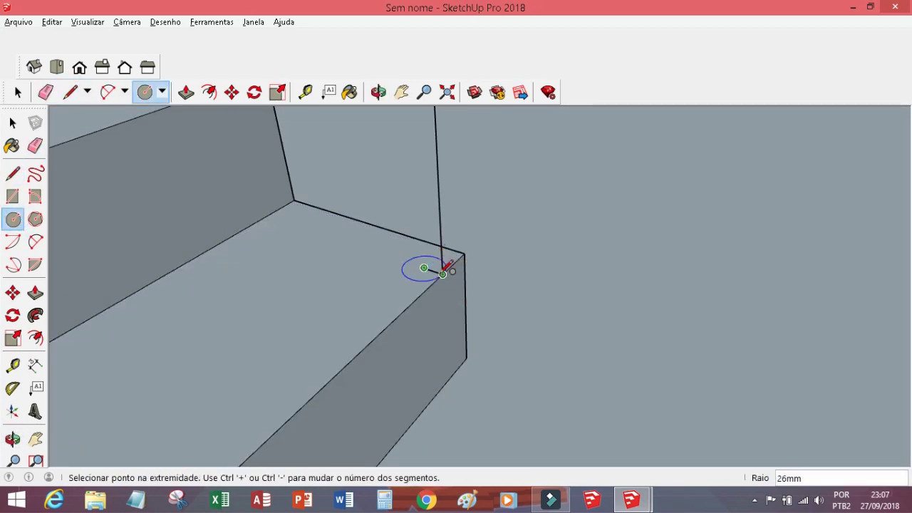
left_click(458, 273)
key("e")
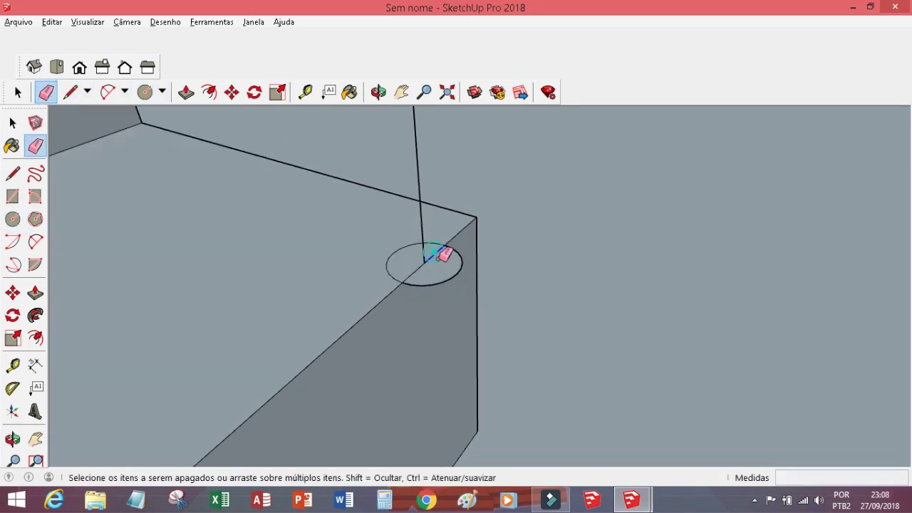
Sweep the circular profile with Follow Me up the bottom post, along the sloping rail and down the post at the winders
scroll(437, 249, "down", 3)
left_click_drag(473, 308, 464, 211)
scroll(474, 387, "up", 3)
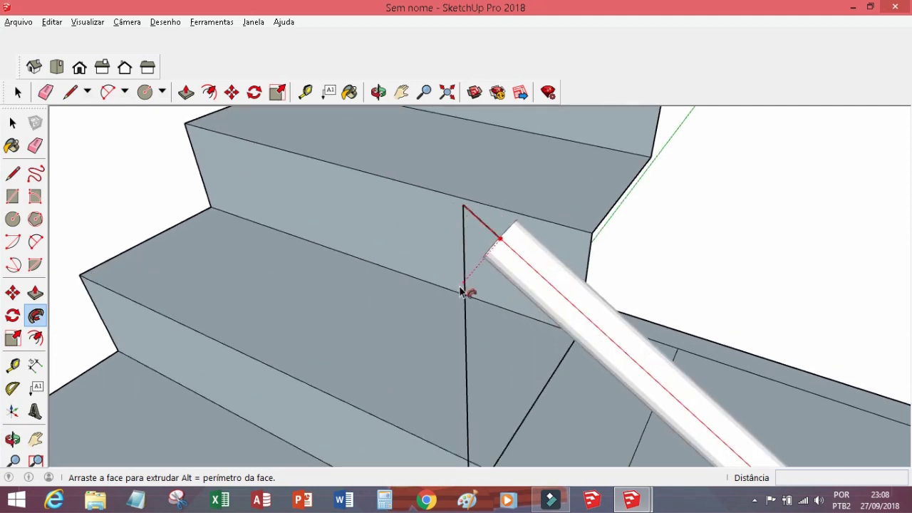
scroll(466, 307, "down", 5)
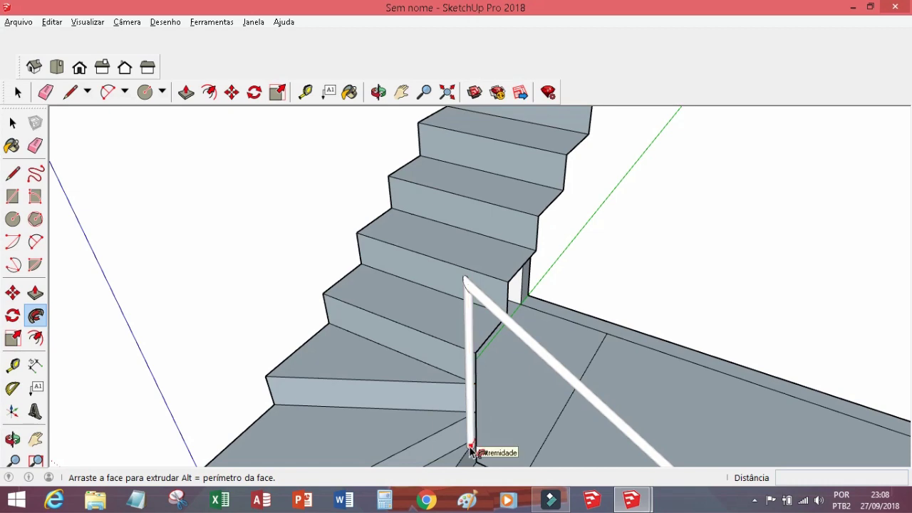
scroll(479, 366, "up", 5)
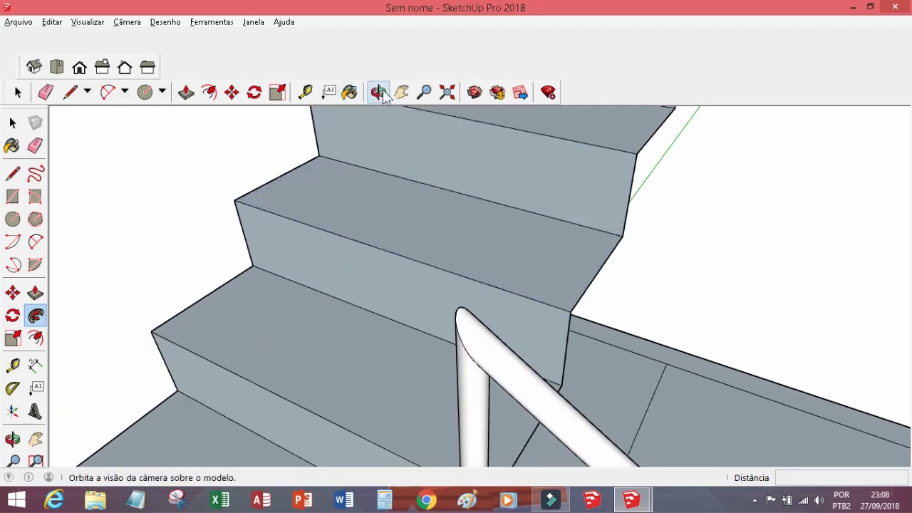
Examine the tubular handrail's joints with its upper and lower posts
left_click(381, 93)
mouse_move(466, 299)
left_mouse_down()
mouse_move(620, 248)
mouse_move(626, 274)
mouse_move(519, 271)
mouse_move(369, 224)
mouse_move(183, 206)
mouse_move(489, 315)
mouse_move(271, 291)
mouse_move(380, 310)
mouse_move(647, 321)
mouse_move(804, 297)
mouse_move(335, 220)
mouse_move(421, 252)
mouse_move(413, 179)
left_mouse_up()
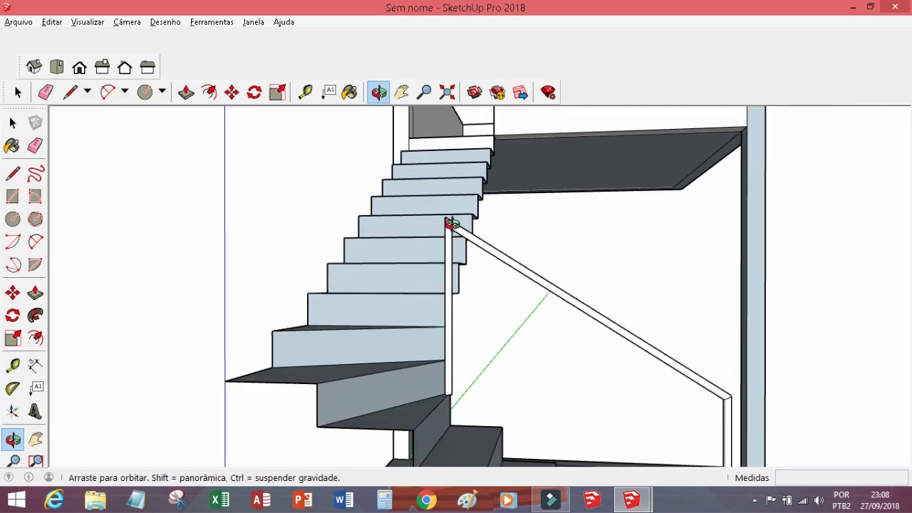
scroll(450, 222, "up", 10)
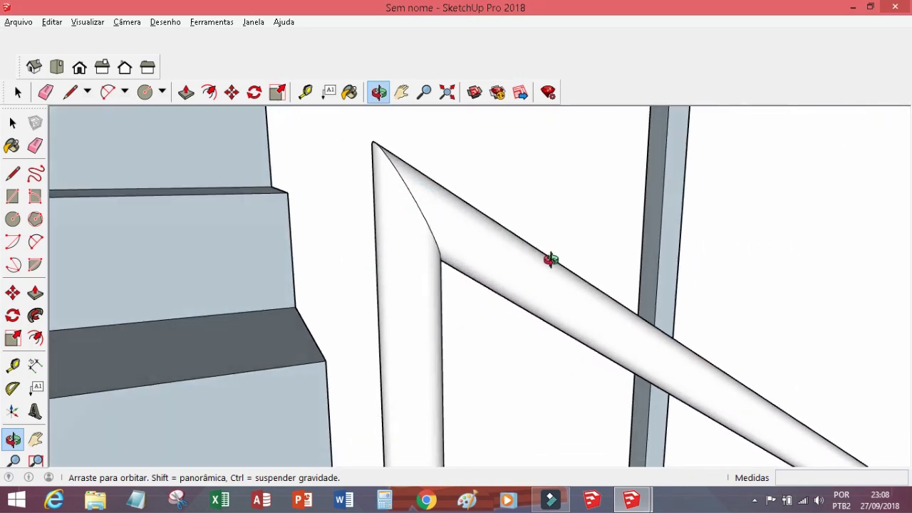
left_click_drag(551, 259, 118, 246)
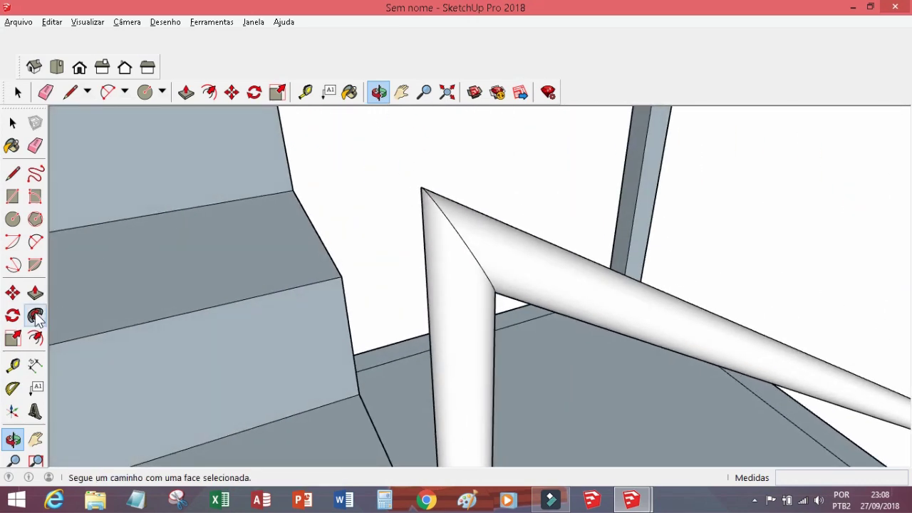
left_click_drag(194, 285, 511, 320)
scroll(520, 313, "down", 2)
scroll(533, 309, "up", 2)
scroll(530, 301, "down", 6)
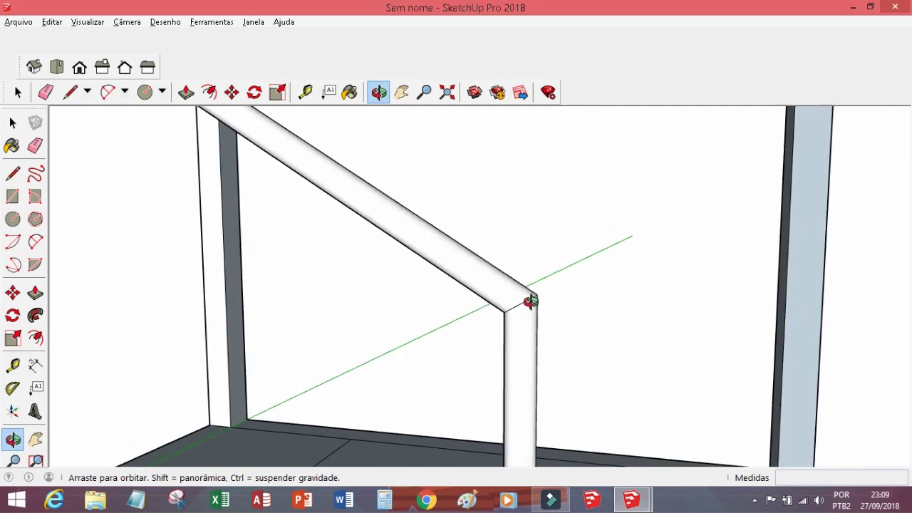
Extrude the wall outline around the stair room up to the height of the upper walls
scroll(527, 274, "down", 3)
left_click_drag(521, 285, 233, 340)
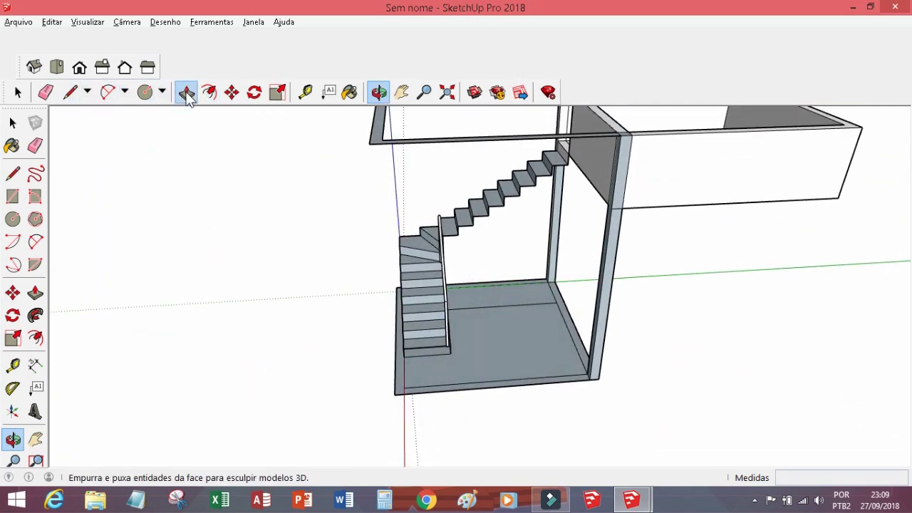
left_click_drag(400, 388, 619, 148)
Erase the leftover stair plan lines from the room's floor
left_click(380, 91)
left_click_drag(356, 124, 482, 391)
scroll(506, 304, "up", 3)
scroll(489, 326, "down", 2)
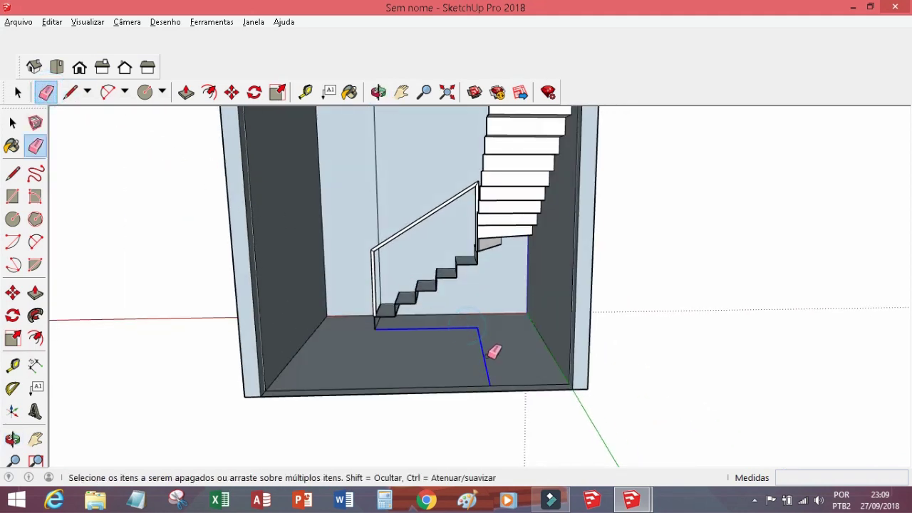
Examine the finished staircase and handrail within the rebuilt walls, from the room's open side and from above
left_click(378, 92)
left_click_drag(368, 207, 371, 168)
scroll(399, 280, "up", 2)
scroll(399, 281, "down", 3)
left_click_drag(399, 280, 412, 324)
scroll(385, 295, "up", 3)
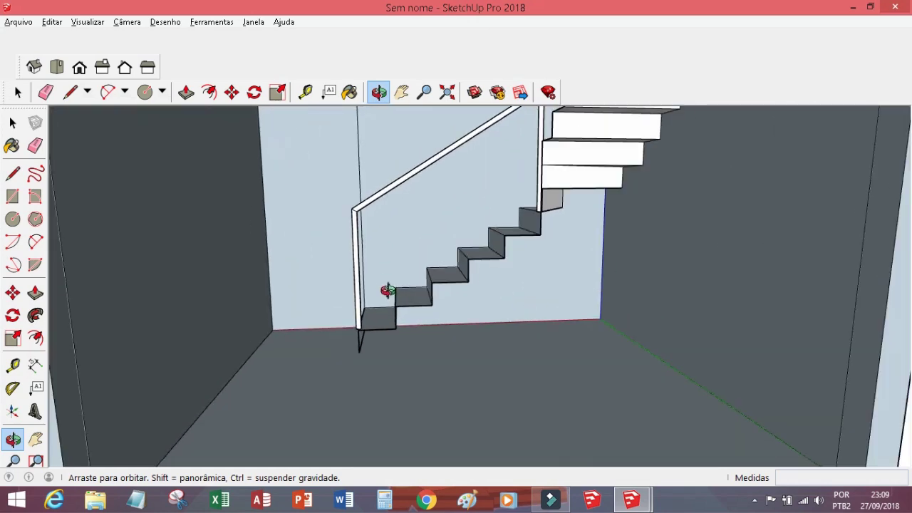
scroll(290, 228, "down", 4)
left_click_drag(289, 217, 323, 262)
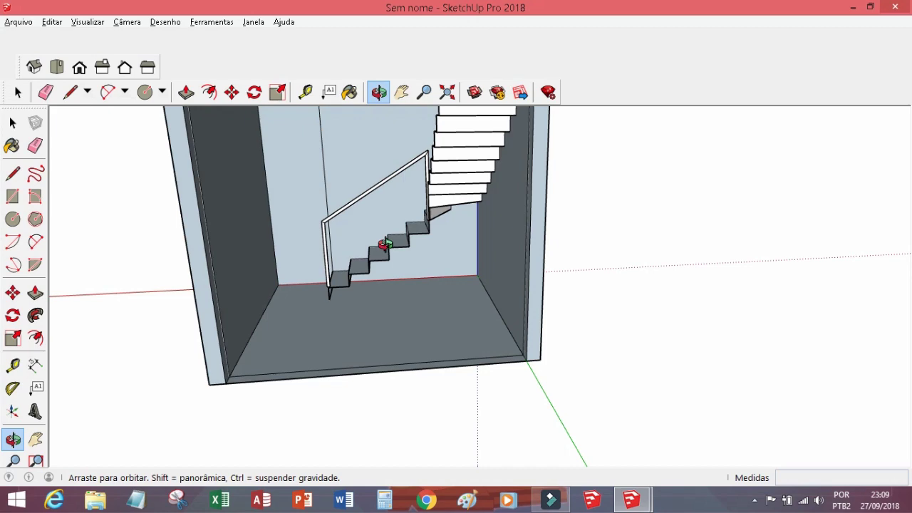
left_click_drag(439, 244, 485, 204)
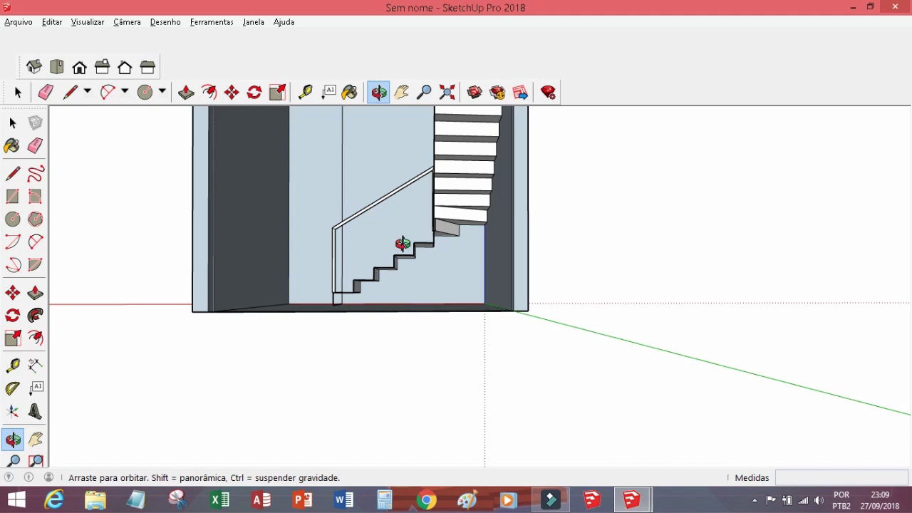
left_click_drag(339, 232, 384, 256)
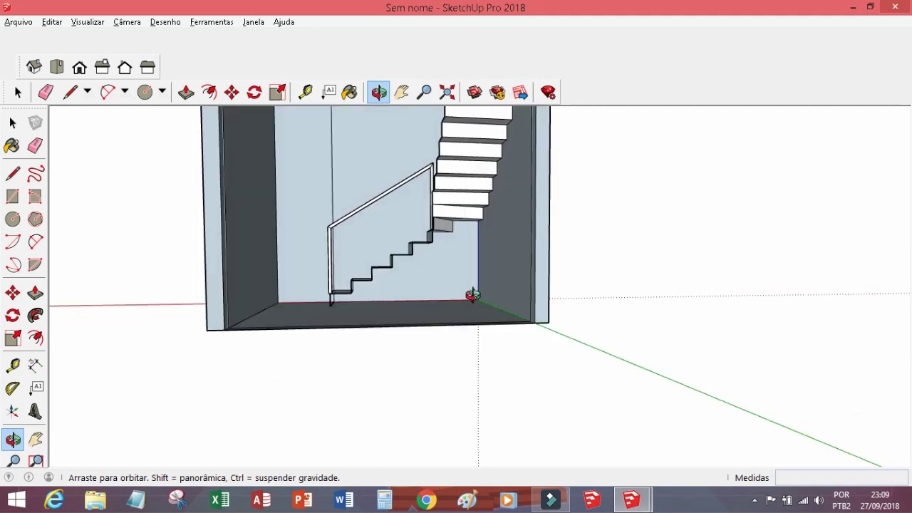
left_click_drag(371, 253, 412, 282)
scroll(409, 232, "down", 5)
left_click_drag(415, 244, 389, 337)
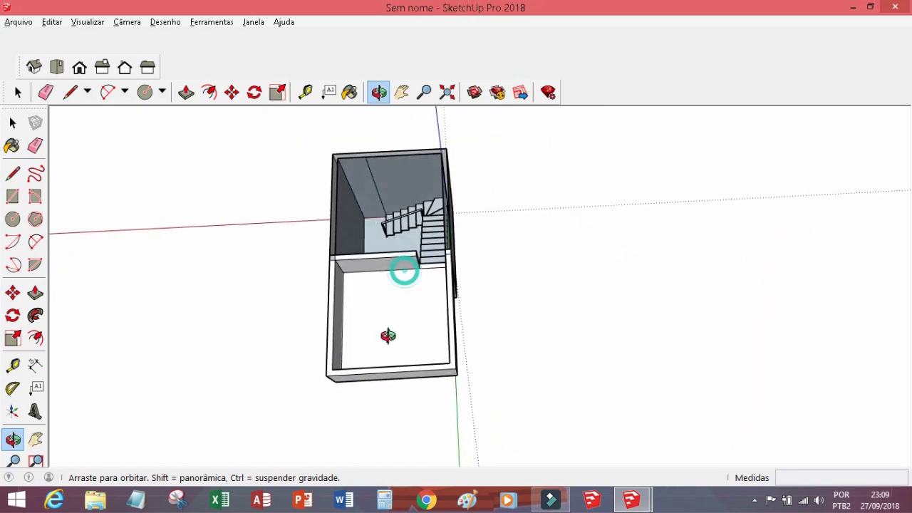
scroll(588, 210, "down", 3)
scroll(502, 236, "up", 6)
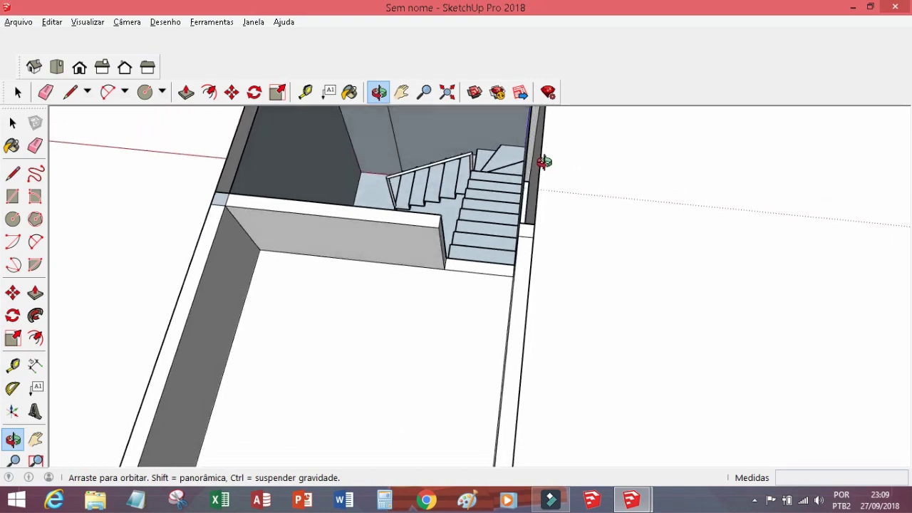